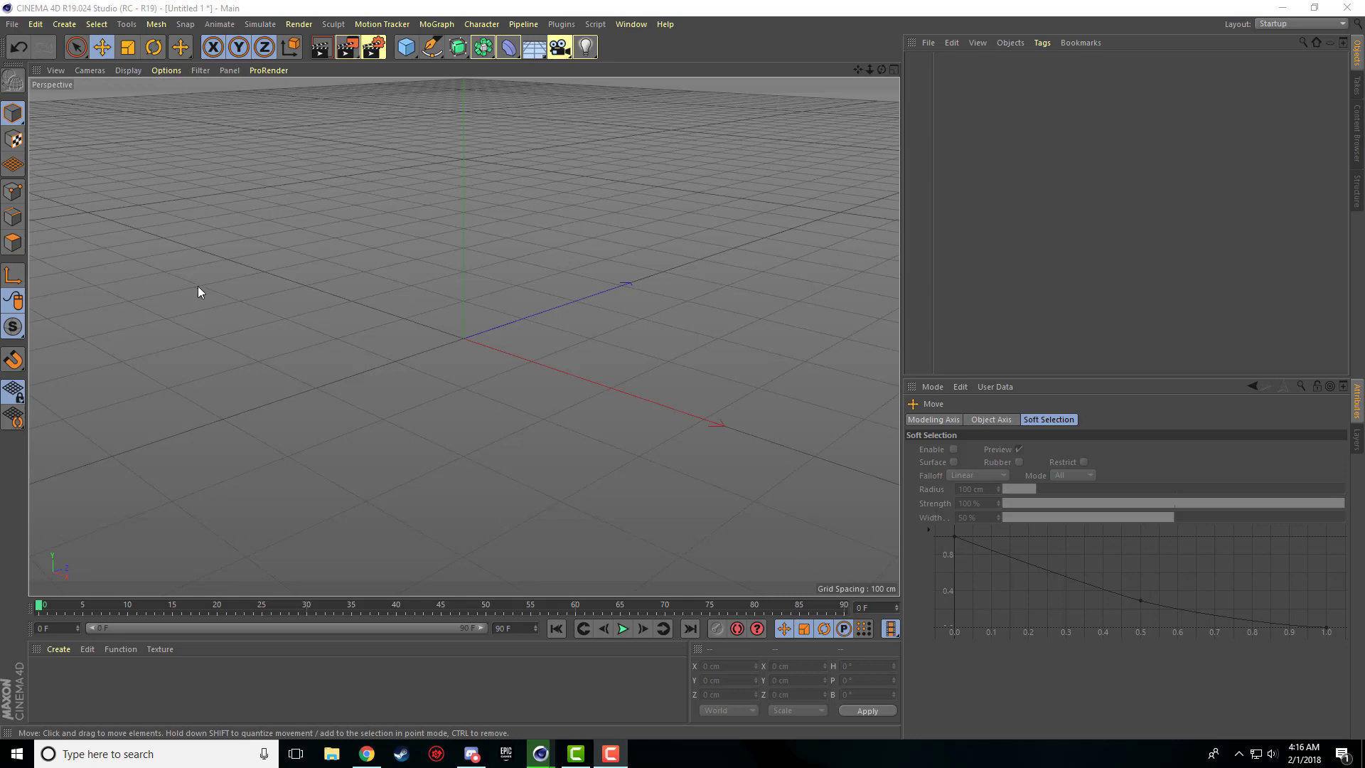
- Examine the empty scene around the origin by switching viewport layouts, panning, zooming and orbiting the perspective view
left_click(205, 292)
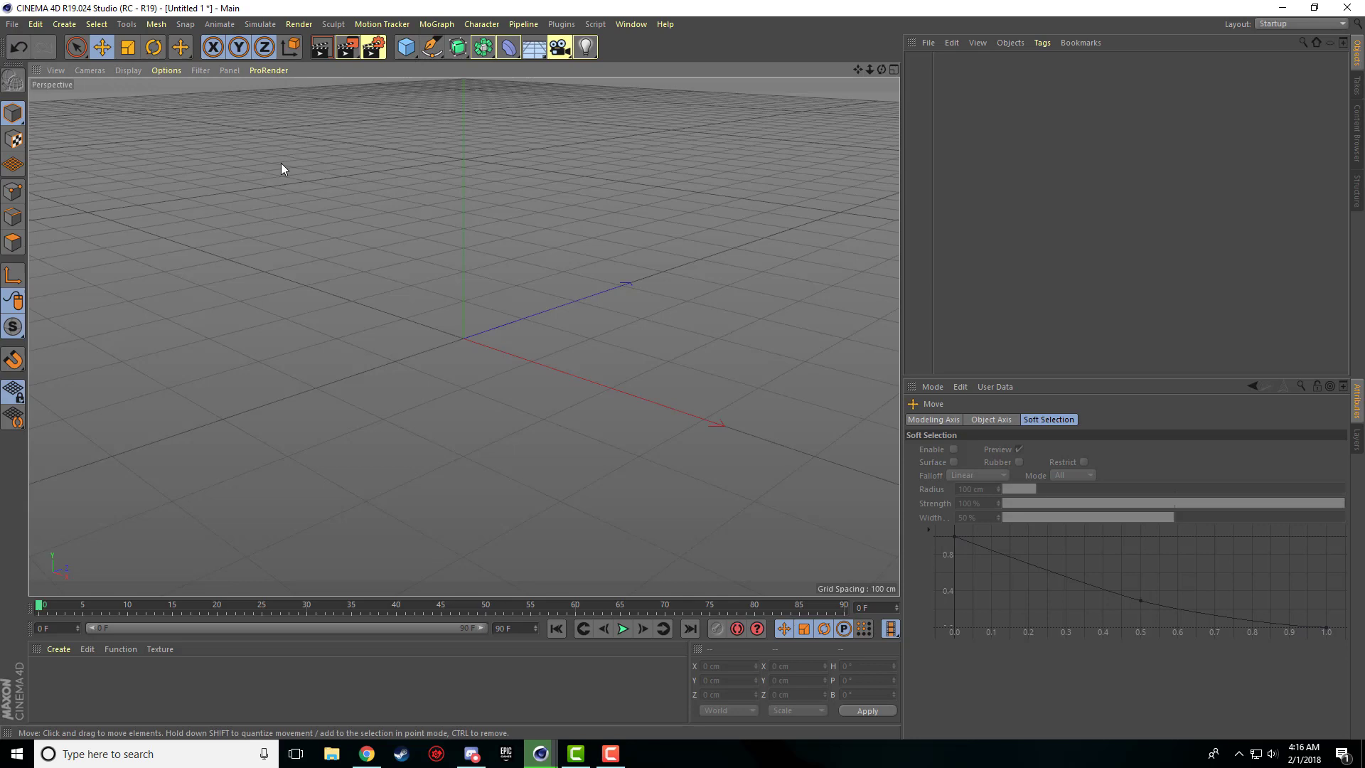
scroll(400, 199, "down", 2)
middle_click(477, 224)
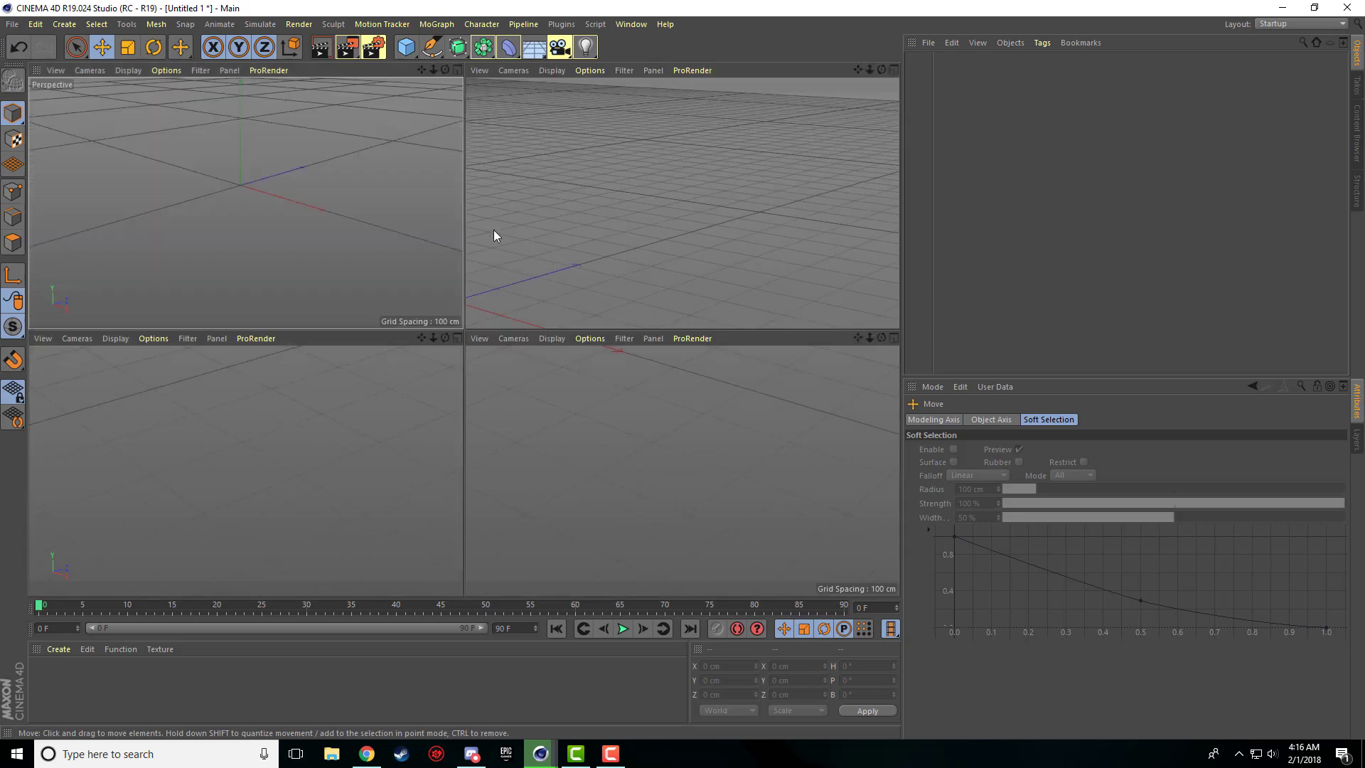
middle_click(459, 275)
left_click_drag(857, 68, 870, 100)
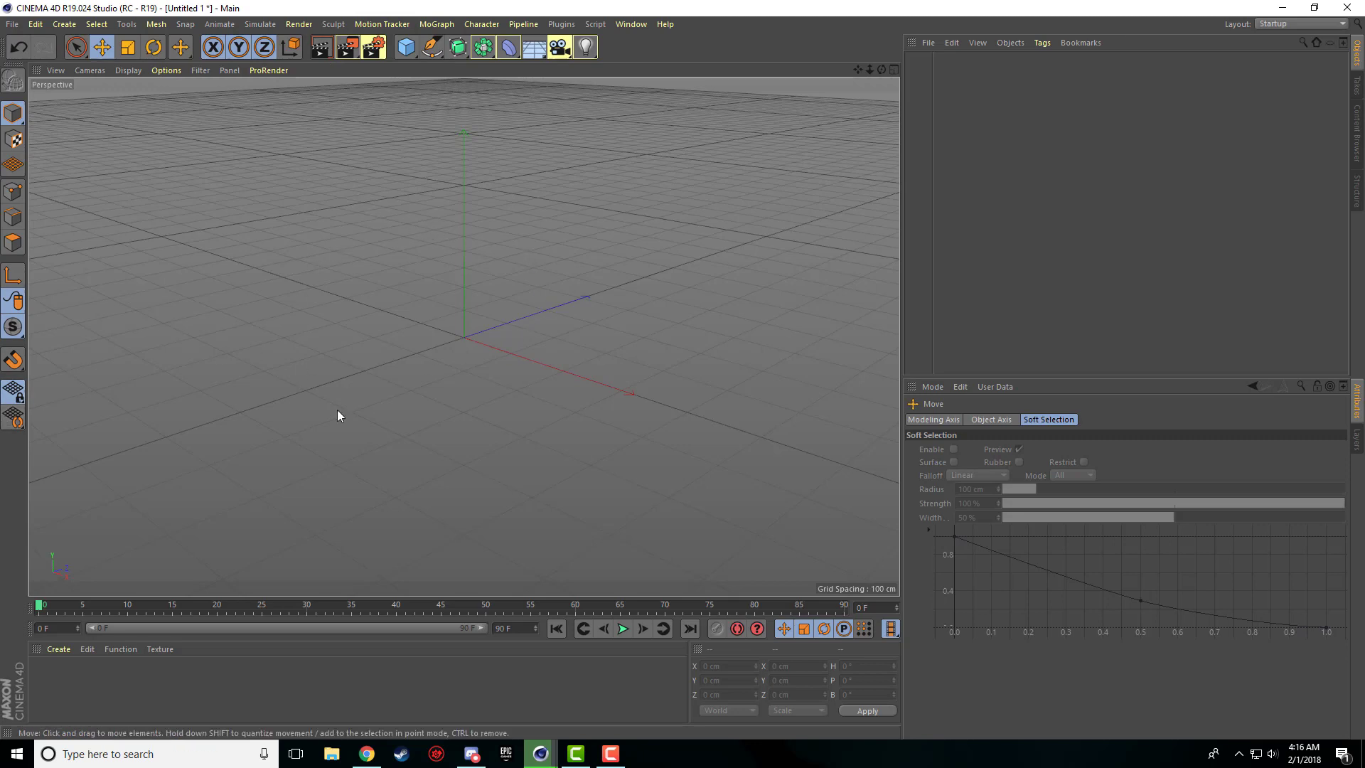
scroll(702, 377, "down", 5)
scroll(707, 265, "up", 2)
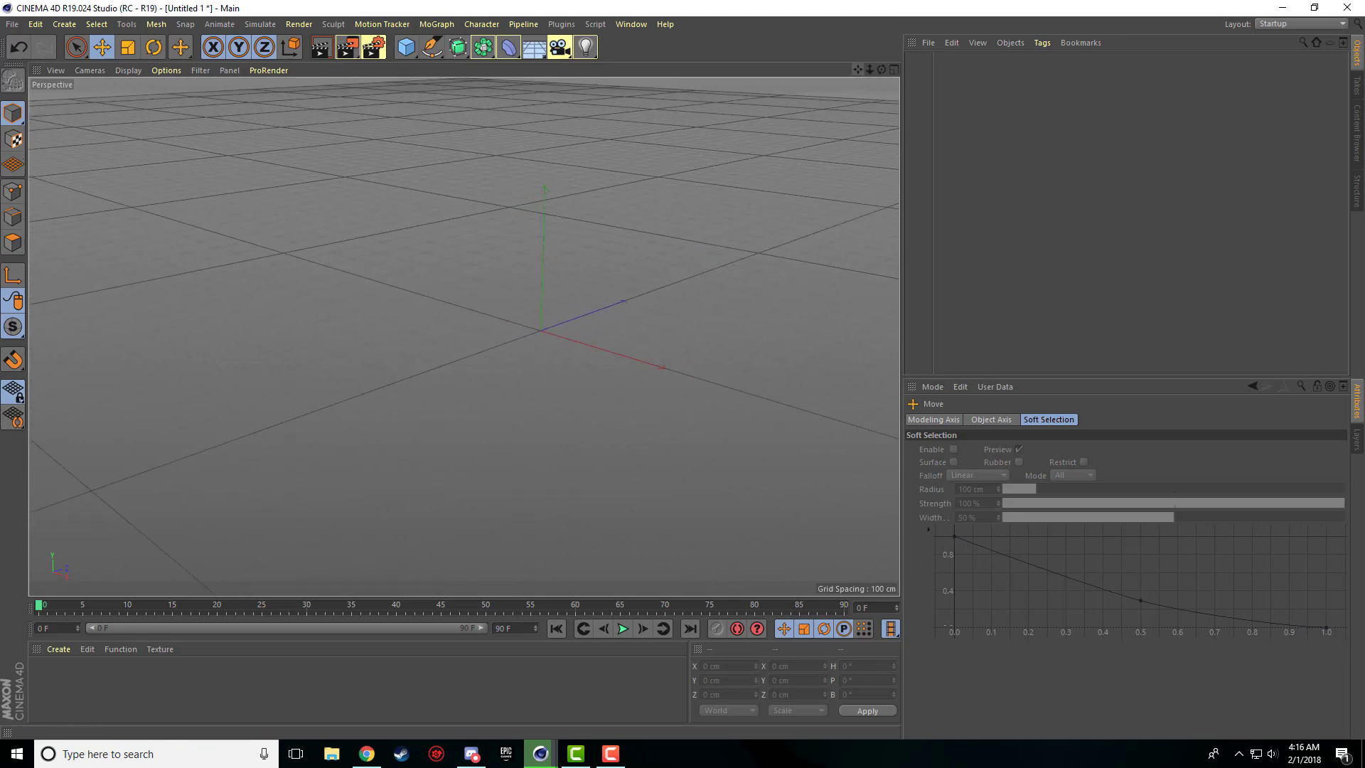
left_click_drag(858, 69, 791, 67)
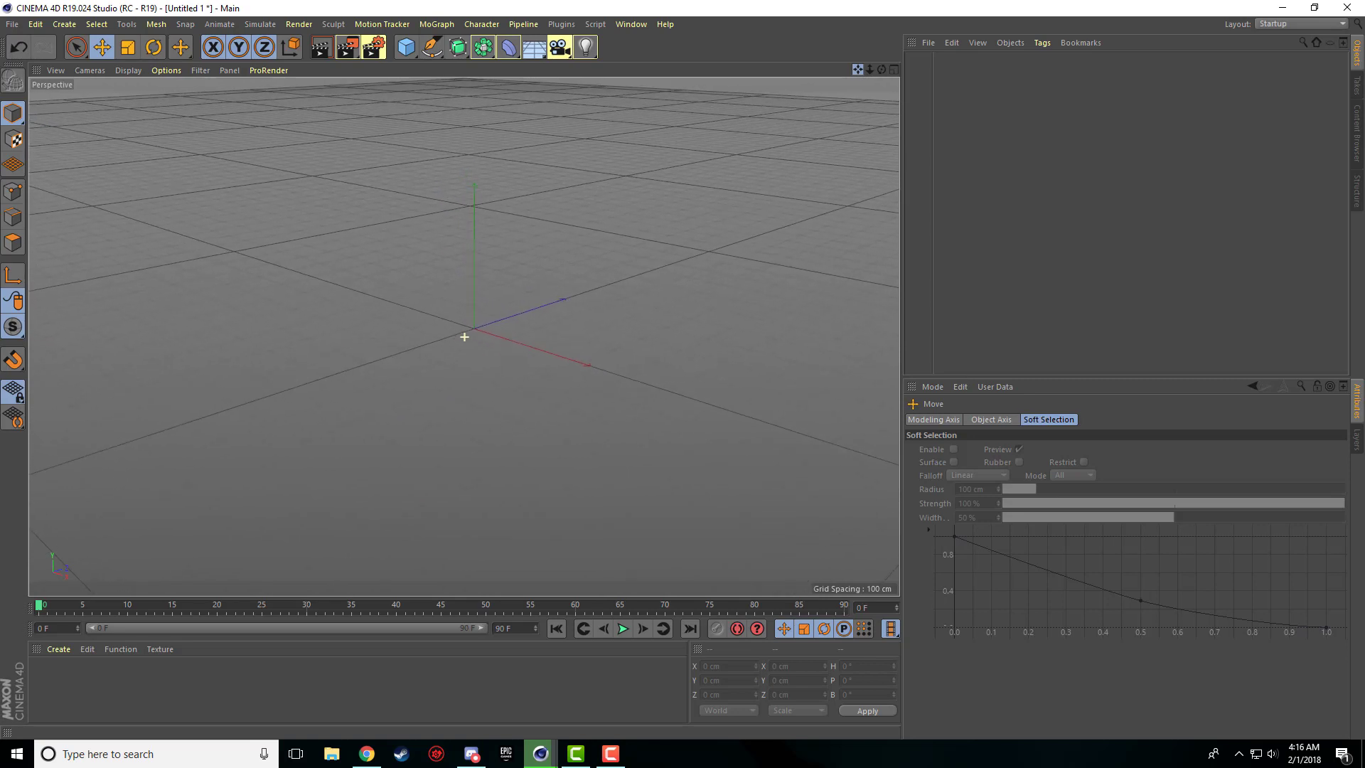
left_click_drag(464, 336, 464, 335, "alt")
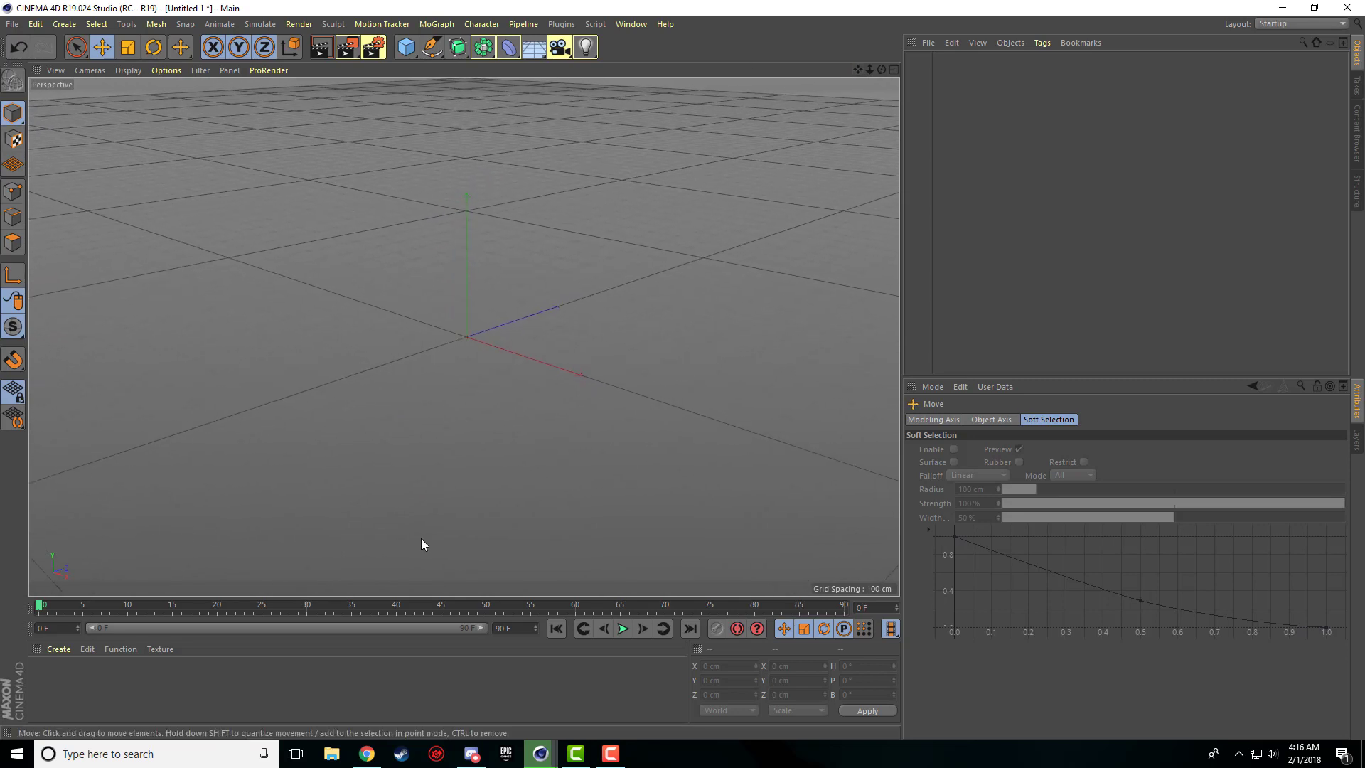
left_click_drag(881, 69, 825, 116)
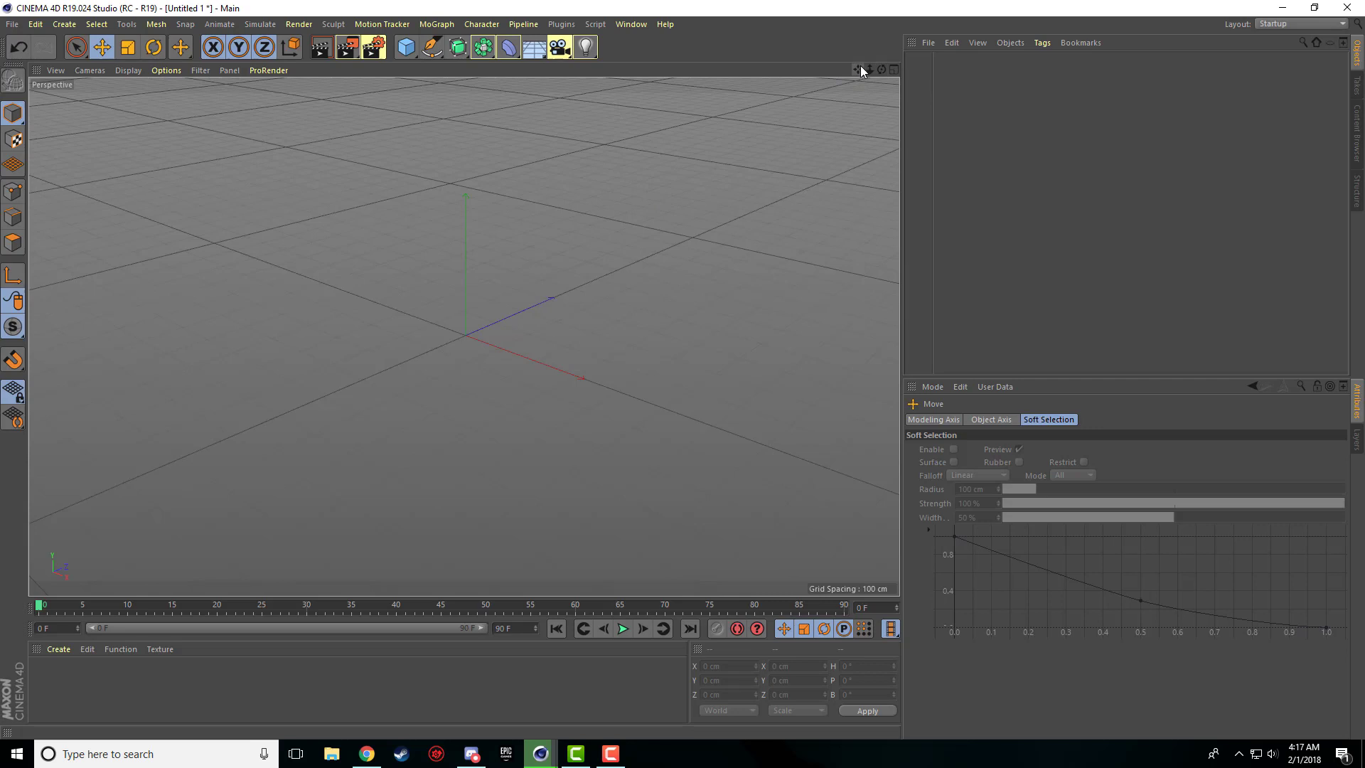
mouse_move(859, 71)
left_mouse_down()
mouse_move(1030, 83)
mouse_move(808, 0)
mouse_move(691, 80)
mouse_move(848, 73)
left_mouse_up()
left_click_drag(464, 336, 465, 336)
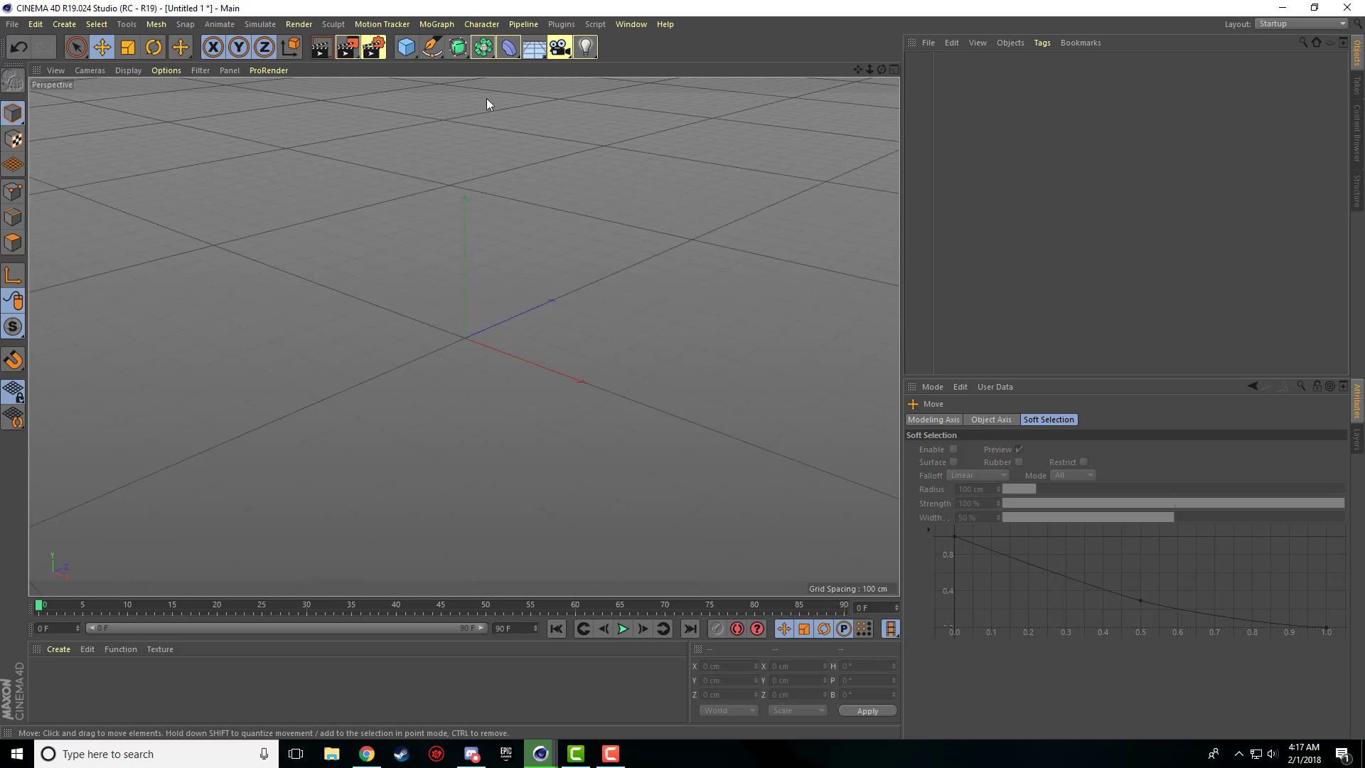
- Add a cube primitive to the scene
left_click(408, 53)
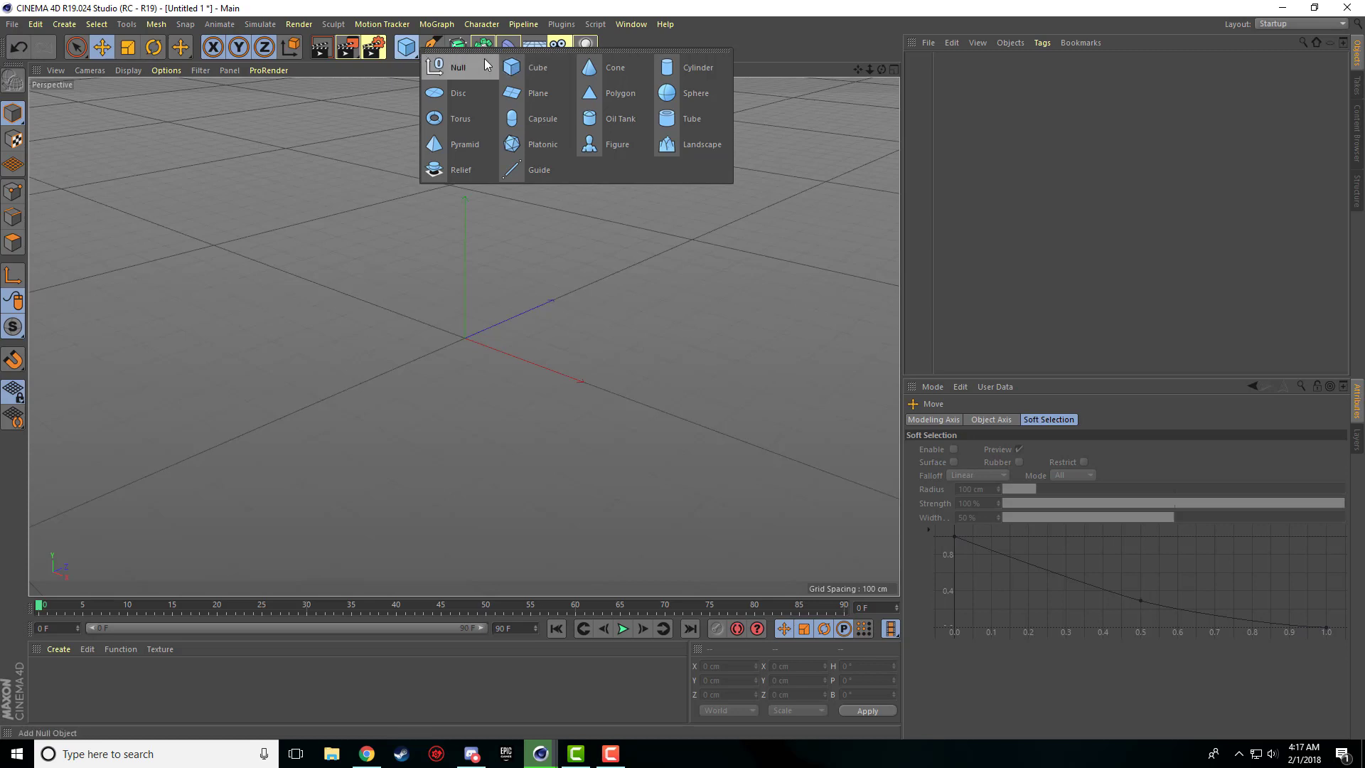
left_click(533, 67)
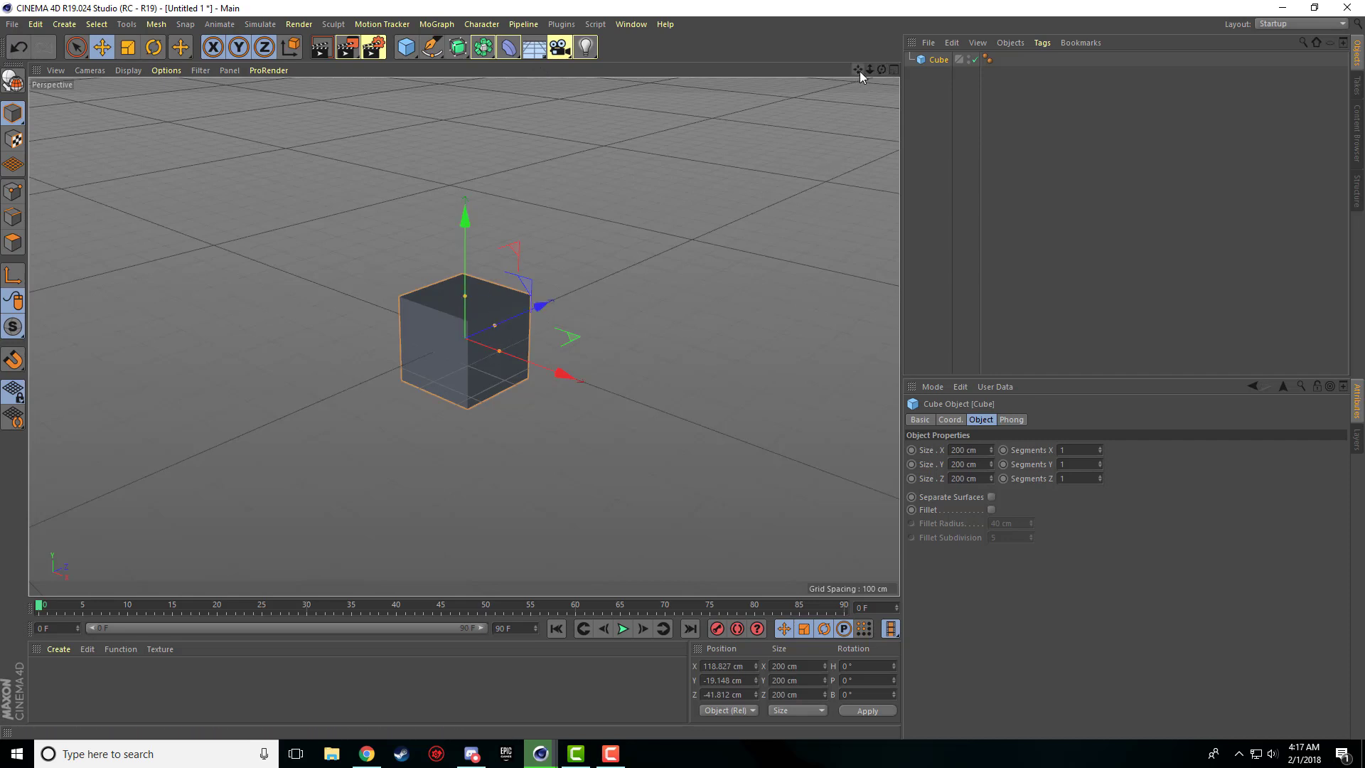
- Inspect the cube in the perspective view by panning, zooming in and out, and orbiting around it
mouse_move(859, 71)
left_mouse_down()
mouse_move(583, 75)
mouse_move(936, 71)
mouse_move(810, 6)
mouse_move(827, 180)
mouse_move(922, 22)
mouse_move(801, 57)
mouse_move(873, 55)
mouse_move(868, 192)
mouse_move(859, 50)
mouse_move(860, 84)
left_mouse_up()
scroll(545, 343, "up", 1)
scroll(527, 348, "up", 3)
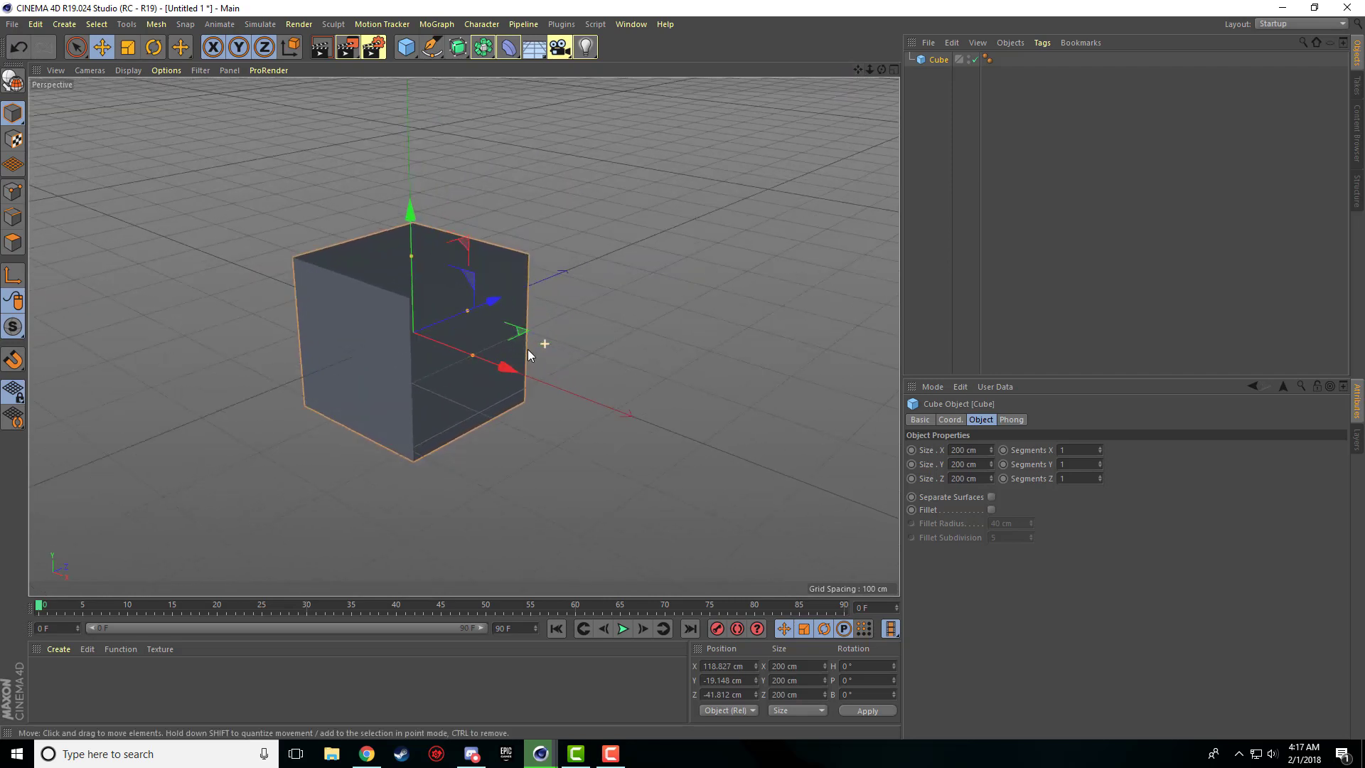
scroll(528, 348, "down", 2)
scroll(529, 348, "up", 3)
scroll(529, 348, "down", 6)
scroll(528, 348, "up", 5)
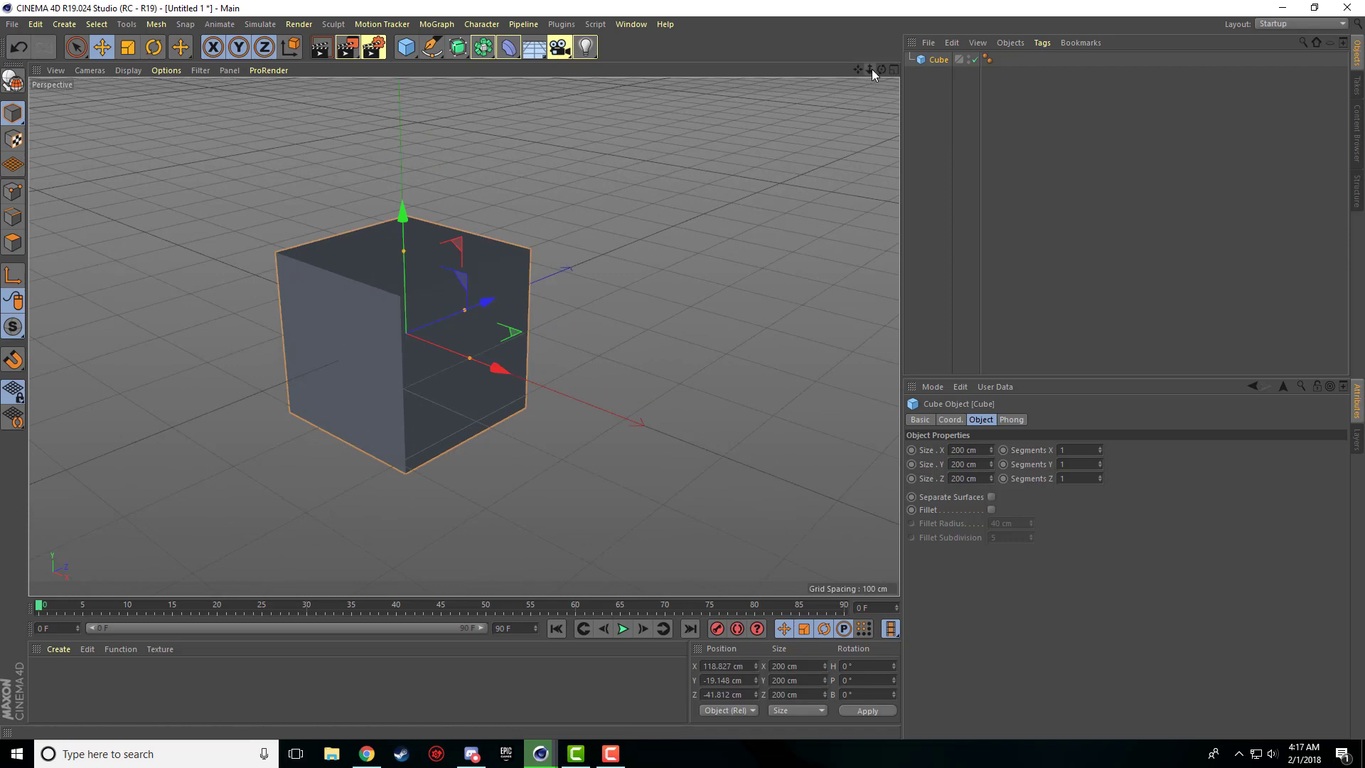
left_click_drag(868, 69, 825, 74)
scroll(464, 336, "up", 6)
scroll(464, 336, "down", 6)
scroll(464, 336, "up", 3)
scroll(464, 336, "up", 4)
scroll(464, 336, "down", 7)
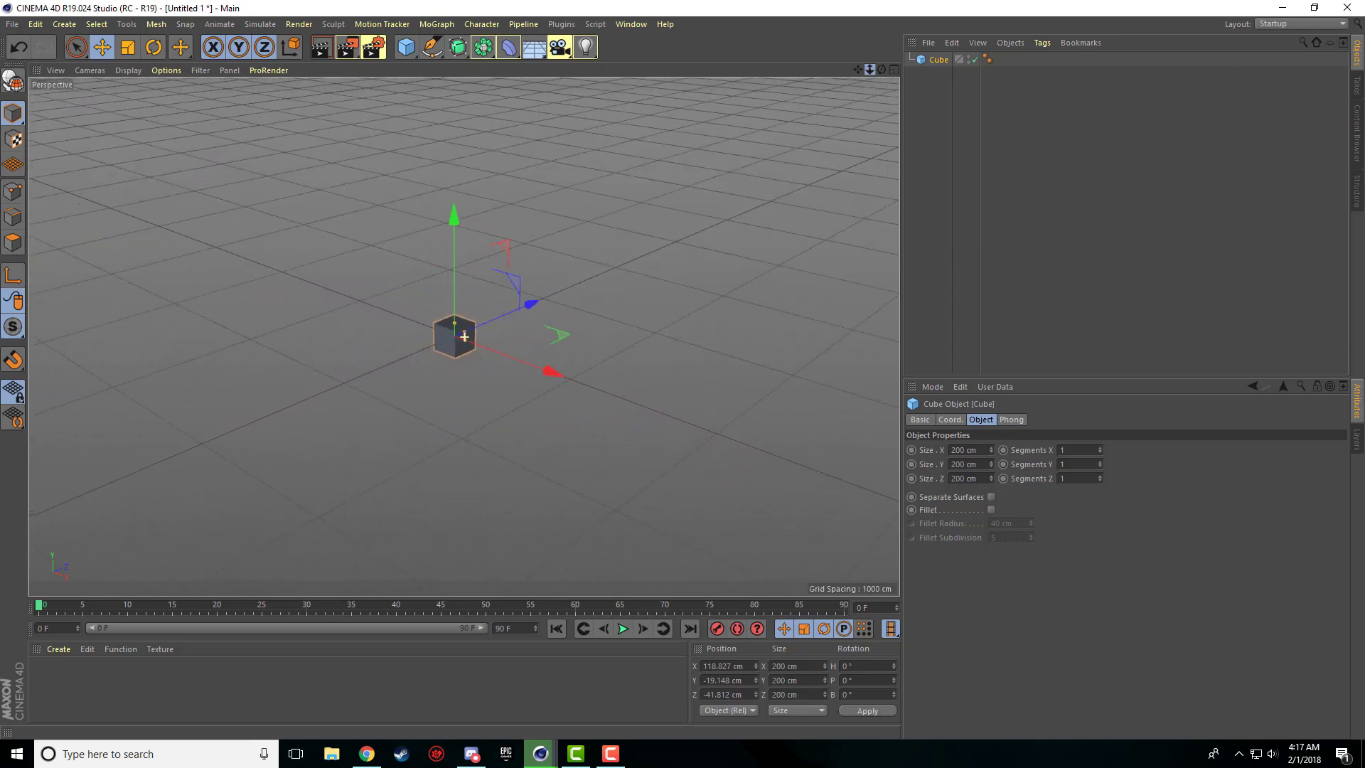
scroll(464, 336, "up", 7)
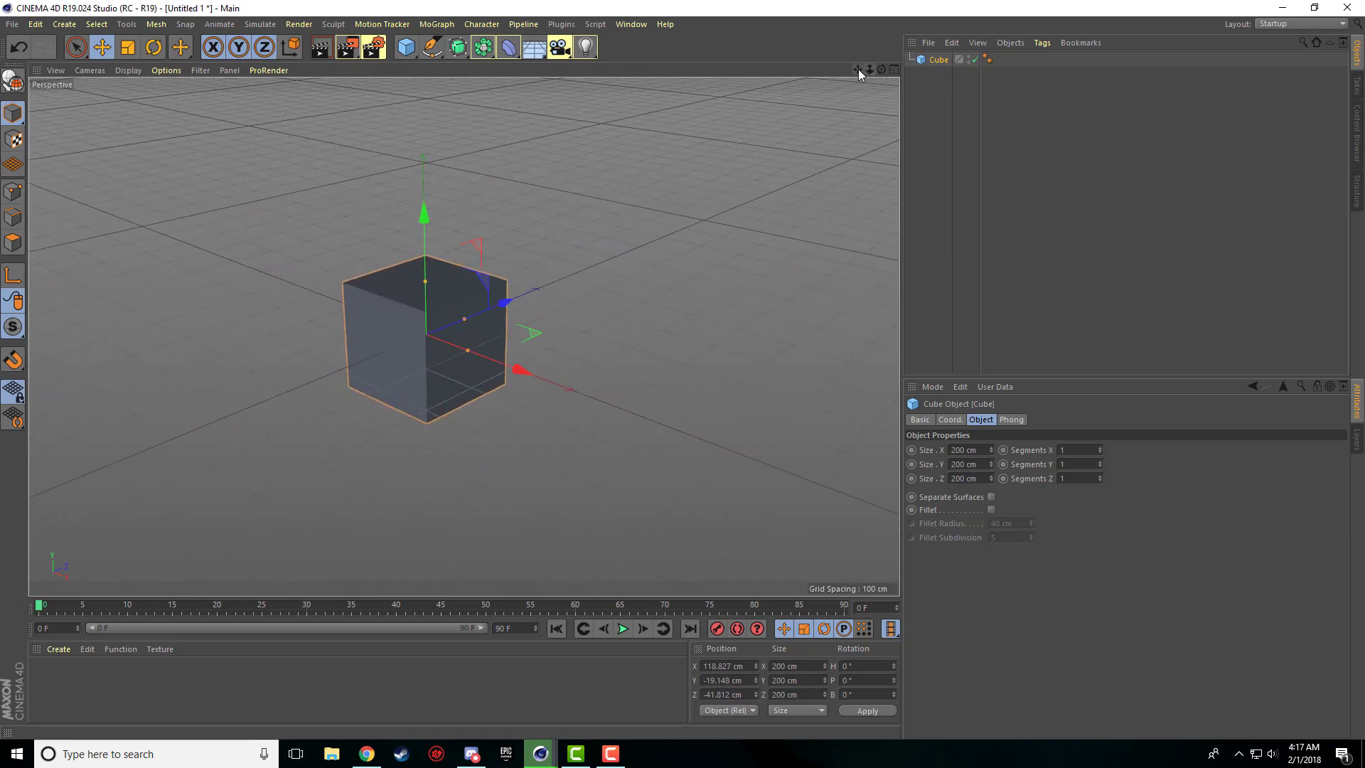
mouse_move(857, 70)
left_mouse_down()
mouse_move(896, 67)
mouse_move(862, 83)
left_mouse_up()
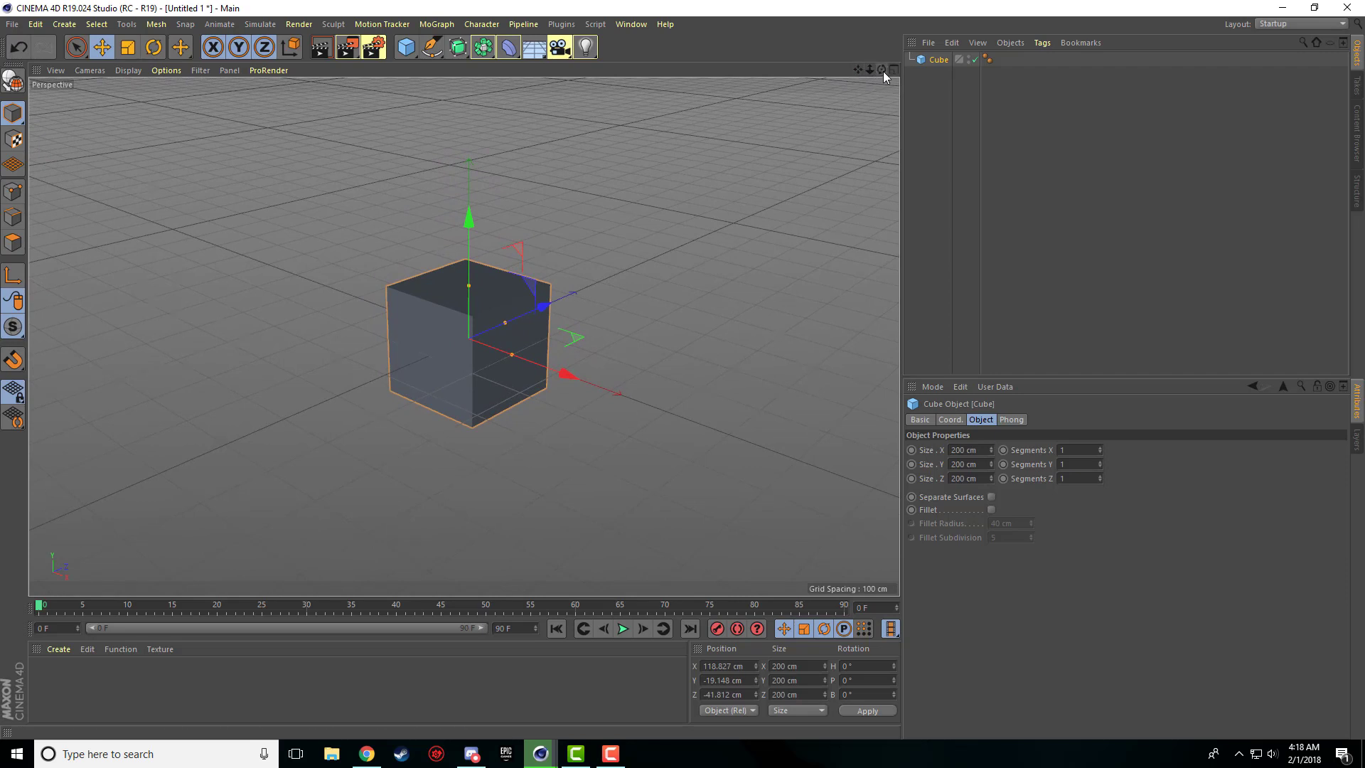
mouse_move(881, 69)
left_mouse_down()
mouse_move(825, 91)
mouse_move(879, 59)
mouse_move(832, 89)
mouse_move(875, 100)
mouse_move(882, 64)
mouse_move(913, 39)
mouse_move(908, 85)
mouse_move(870, 91)
mouse_move(960, 96)
mouse_move(921, 63)
mouse_move(902, 65)
mouse_move(952, 67)
mouse_move(874, 64)
mouse_move(889, 107)
mouse_move(909, 54)
mouse_move(885, 74)
left_mouse_up()
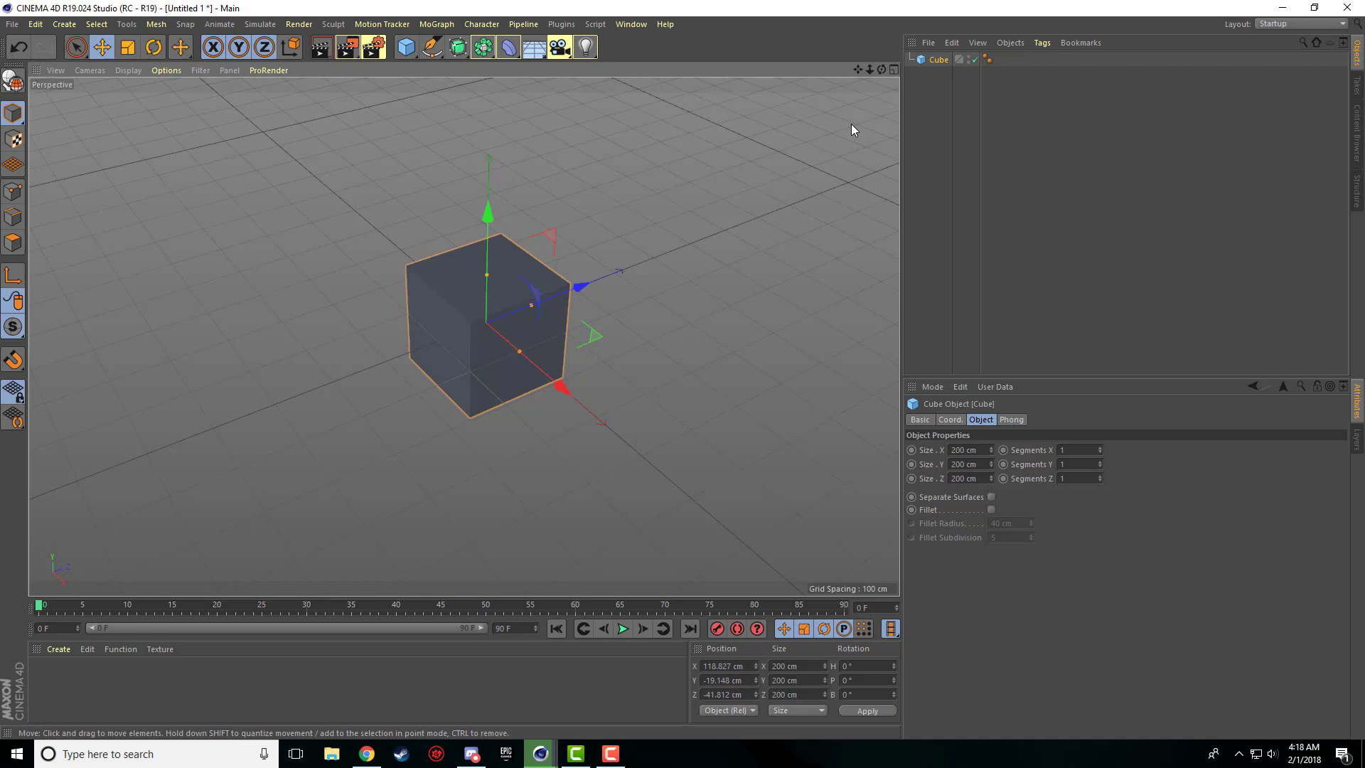
- Show the four-view layout and examine the cube by panning, zooming and rotating within the perspective and top views
left_click(893, 69)
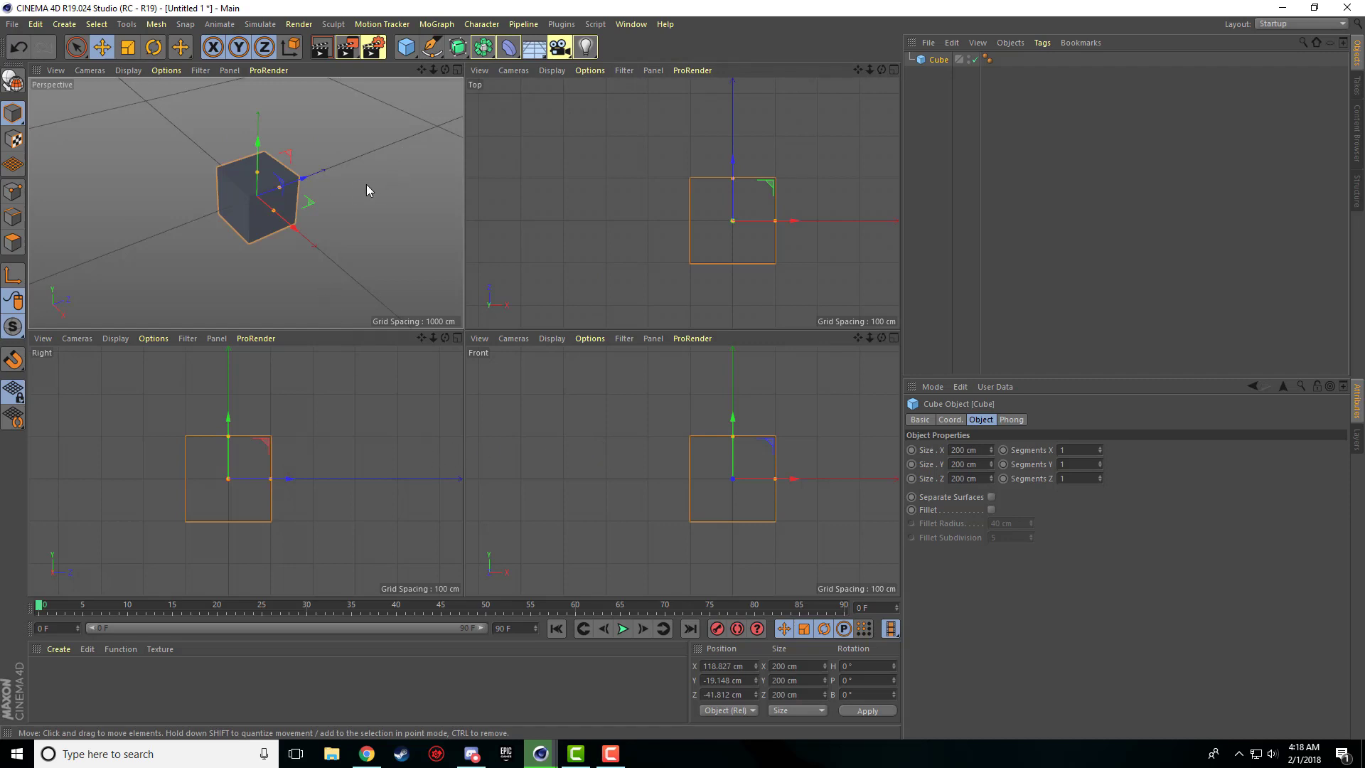
scroll(363, 194, "up", 3)
left_click_drag(421, 70, 488, 87)
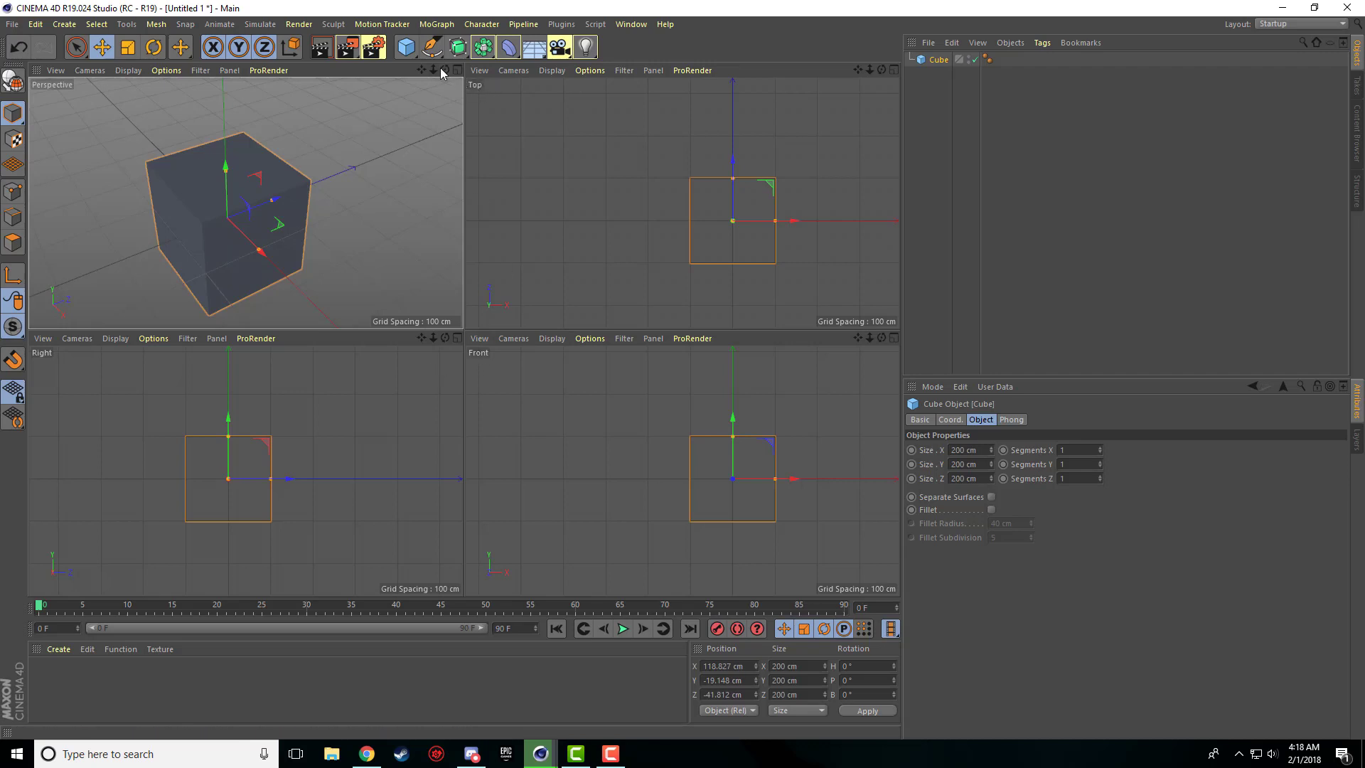
left_click_drag(442, 67, 47, 125)
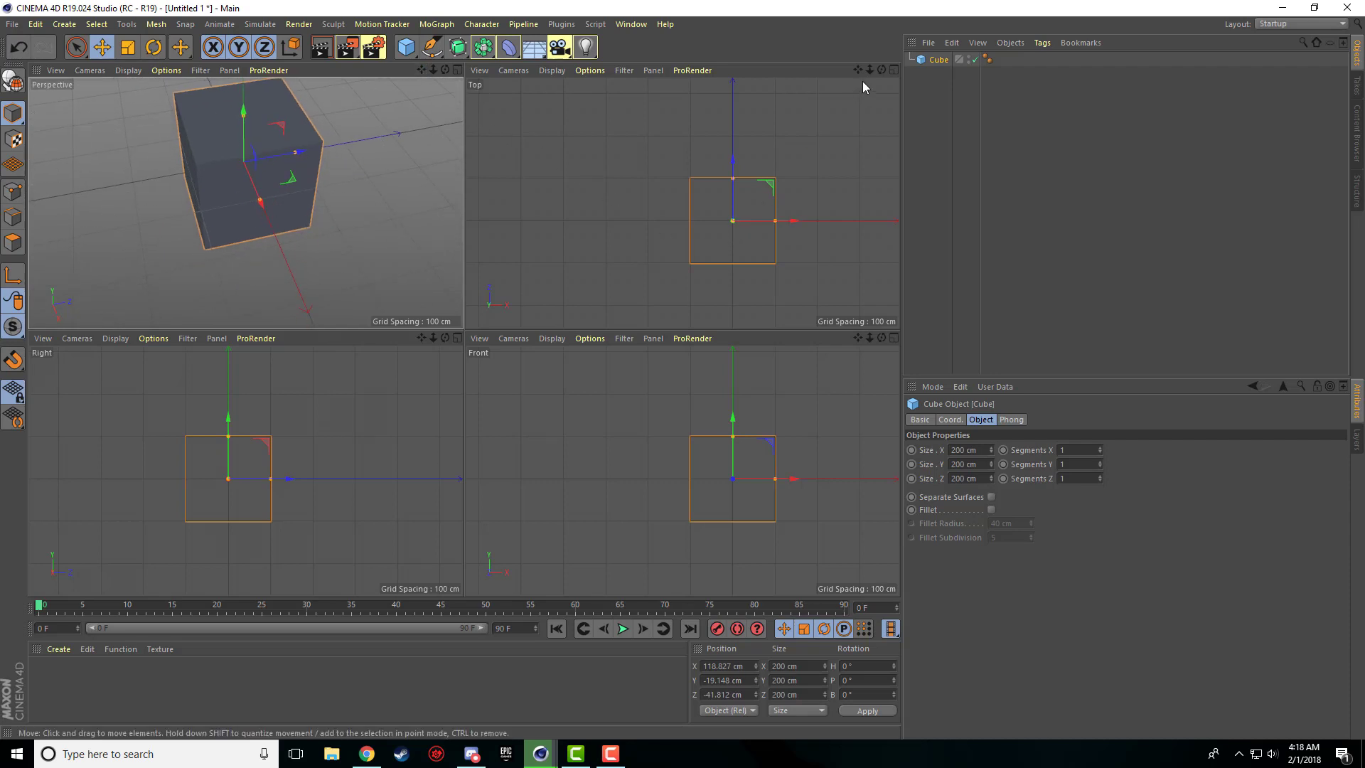
left_click_drag(858, 69, 682, 202)
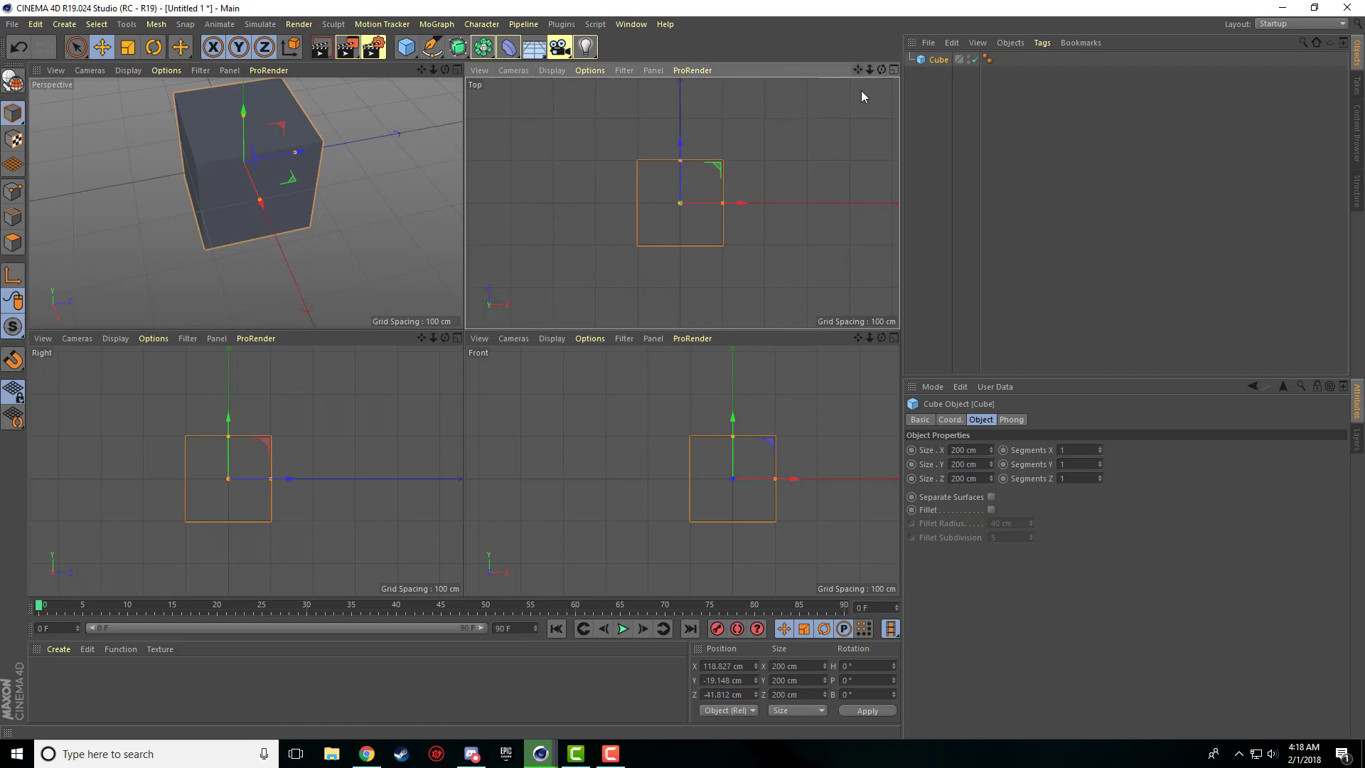
left_click_drag(882, 70, 879, 71)
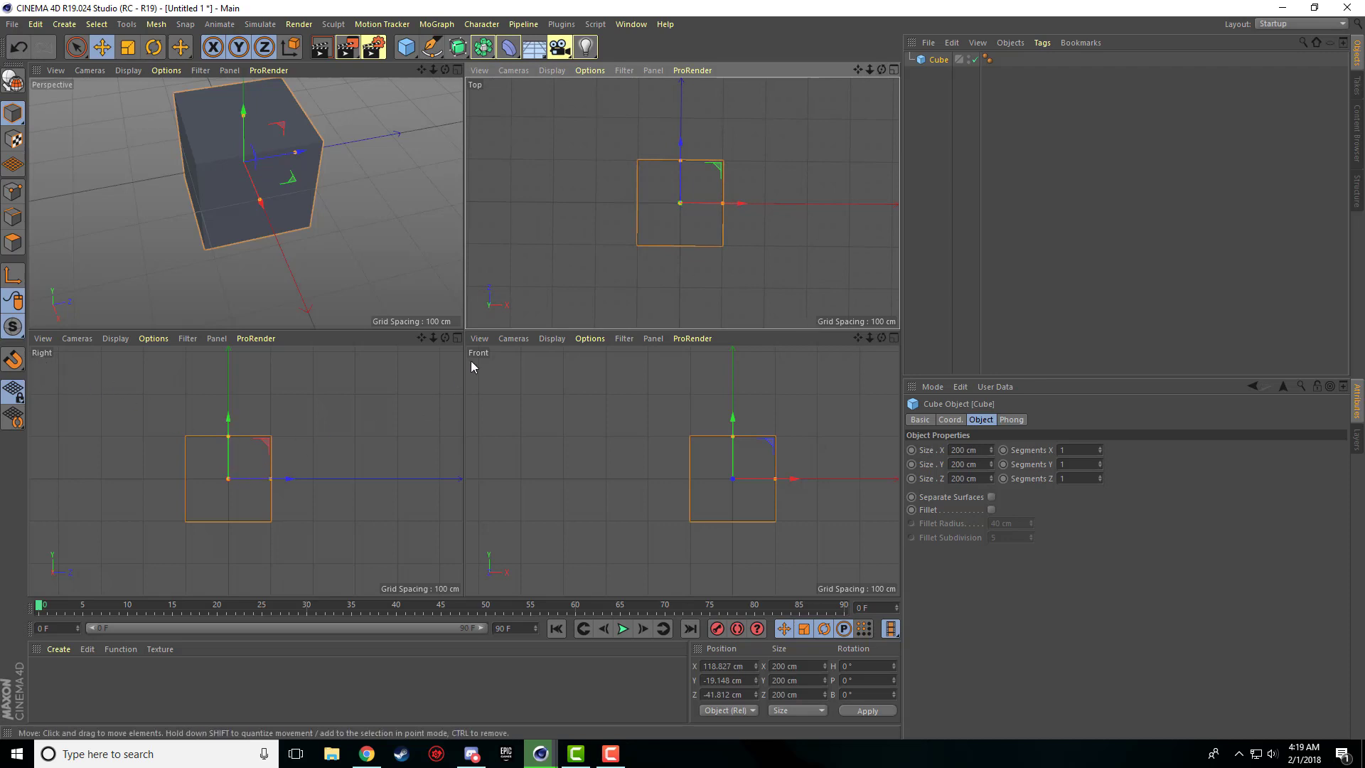
left_click(48, 339)
mouse_move(91, 338)
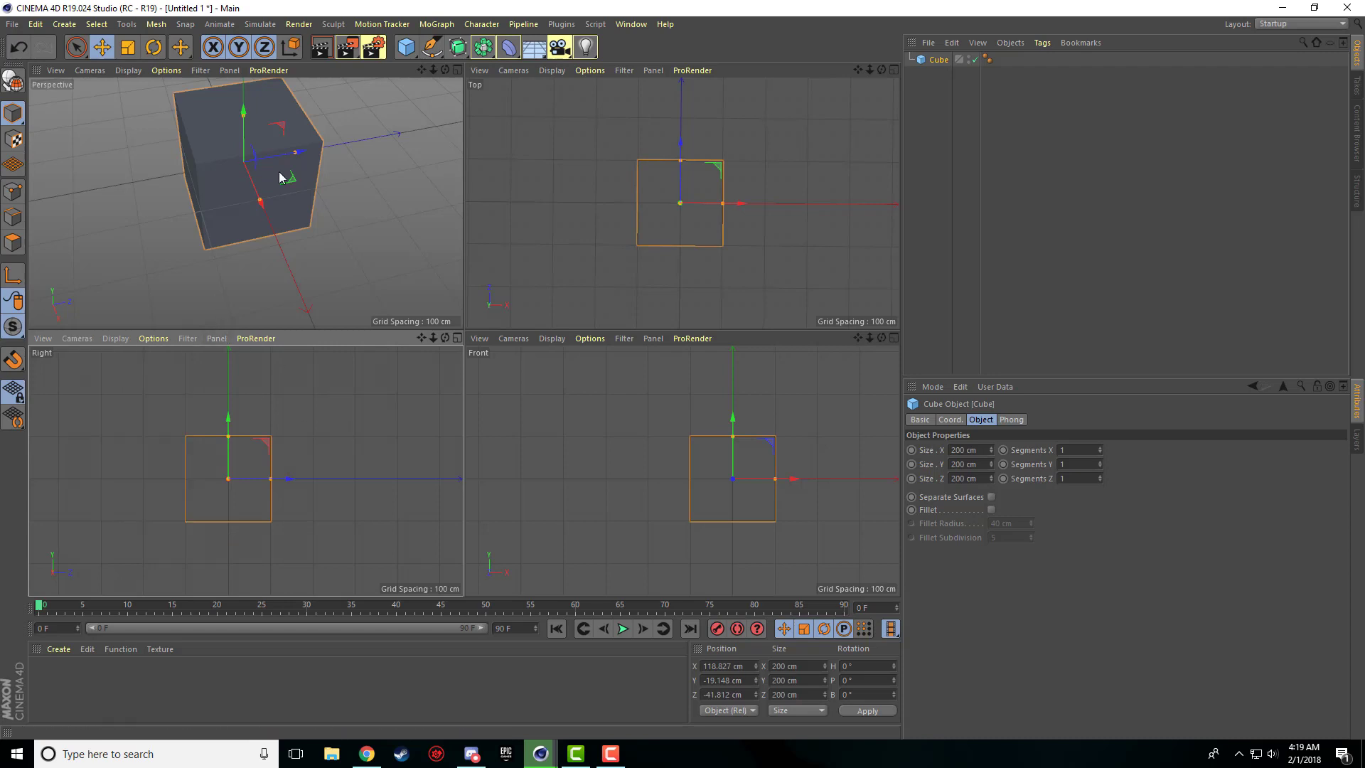
left_click_drag(284, 178, 354, 144, "alt")
left_click_drag(420, 69, 412, 105)
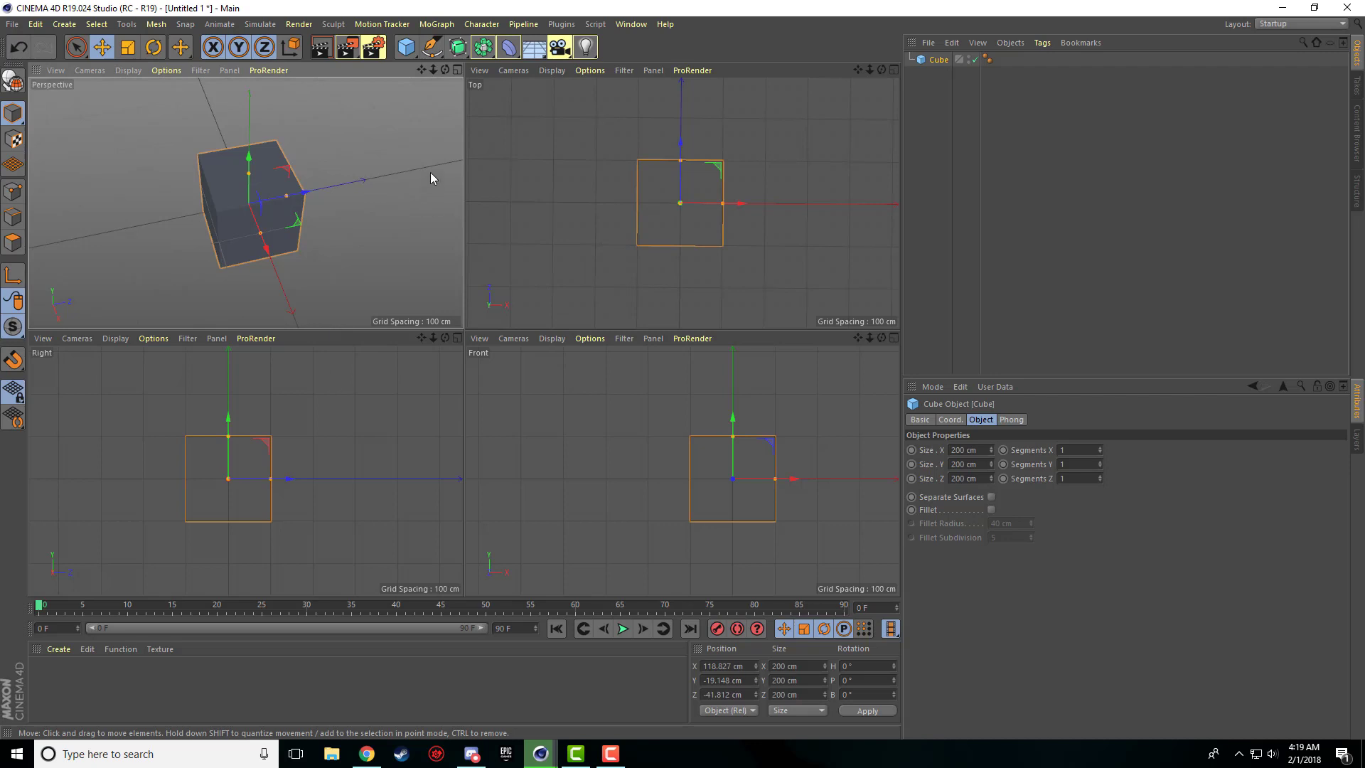
- Compare the cube in the perspective, top and front views by maximizing each in turn, ending with the perspective view maximized
left_click(457, 70)
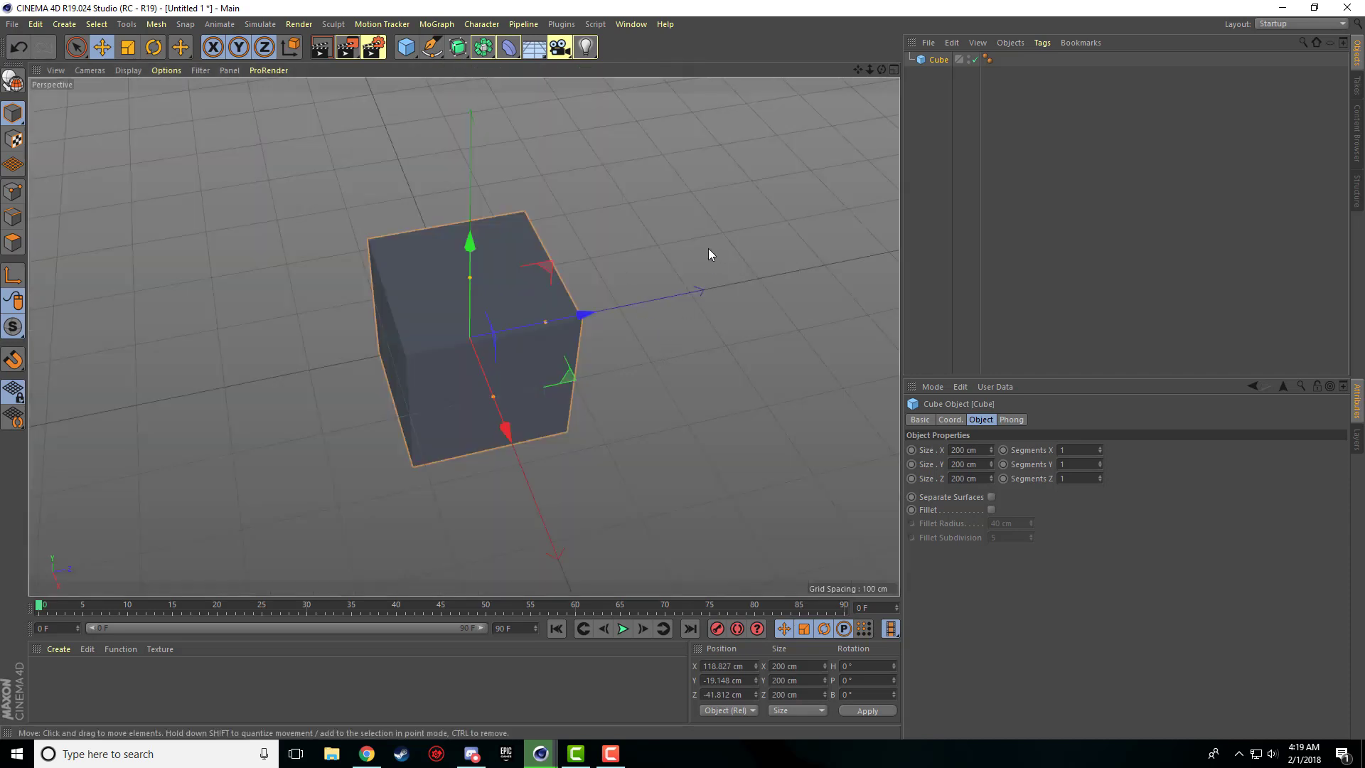
left_click(891, 70)
left_click(890, 71)
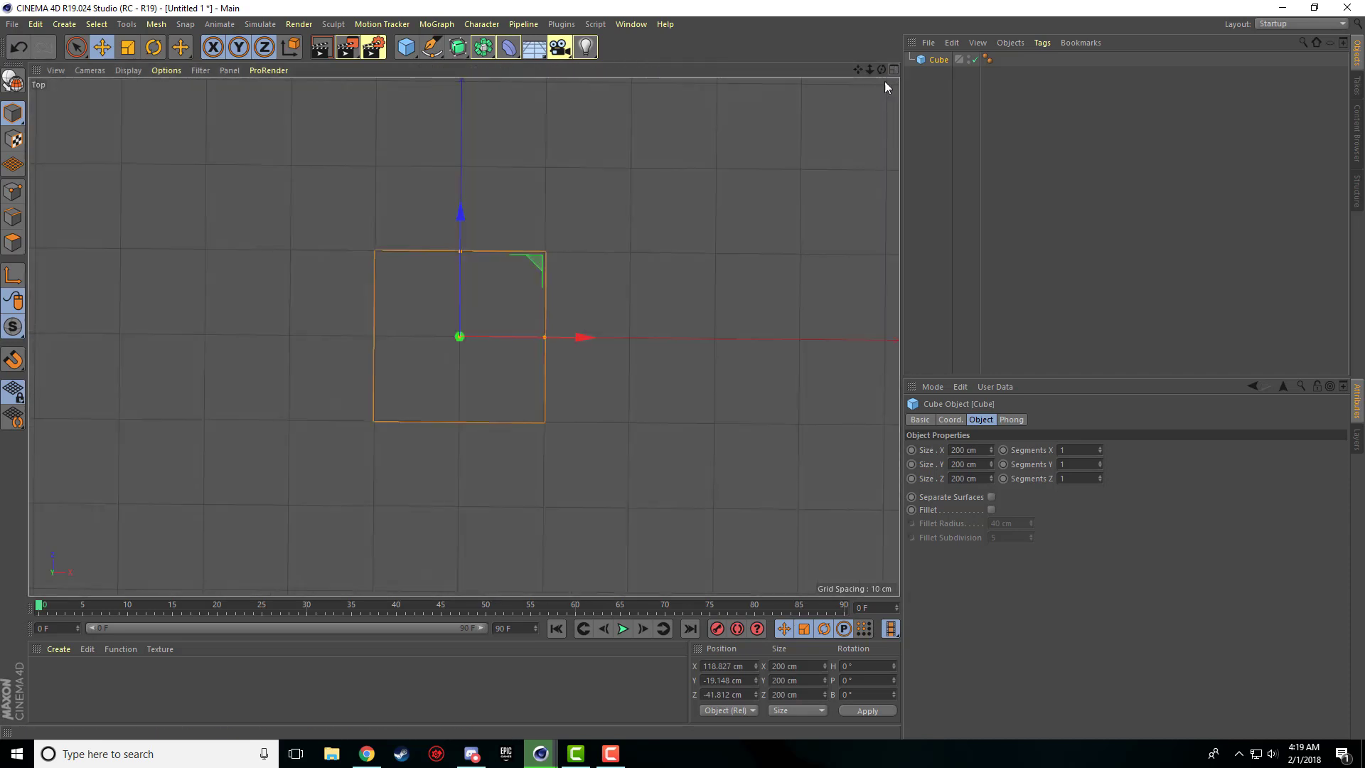
left_click(892, 69)
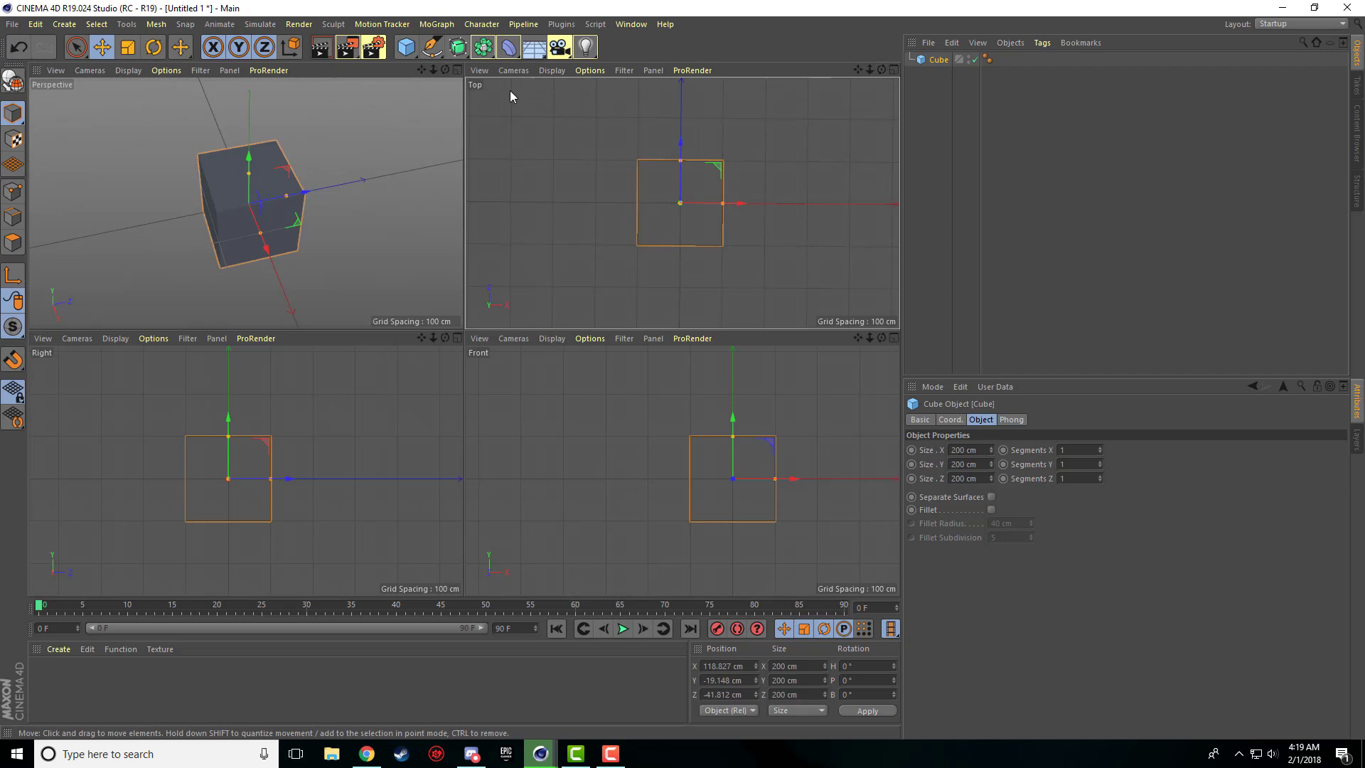
left_click(458, 71)
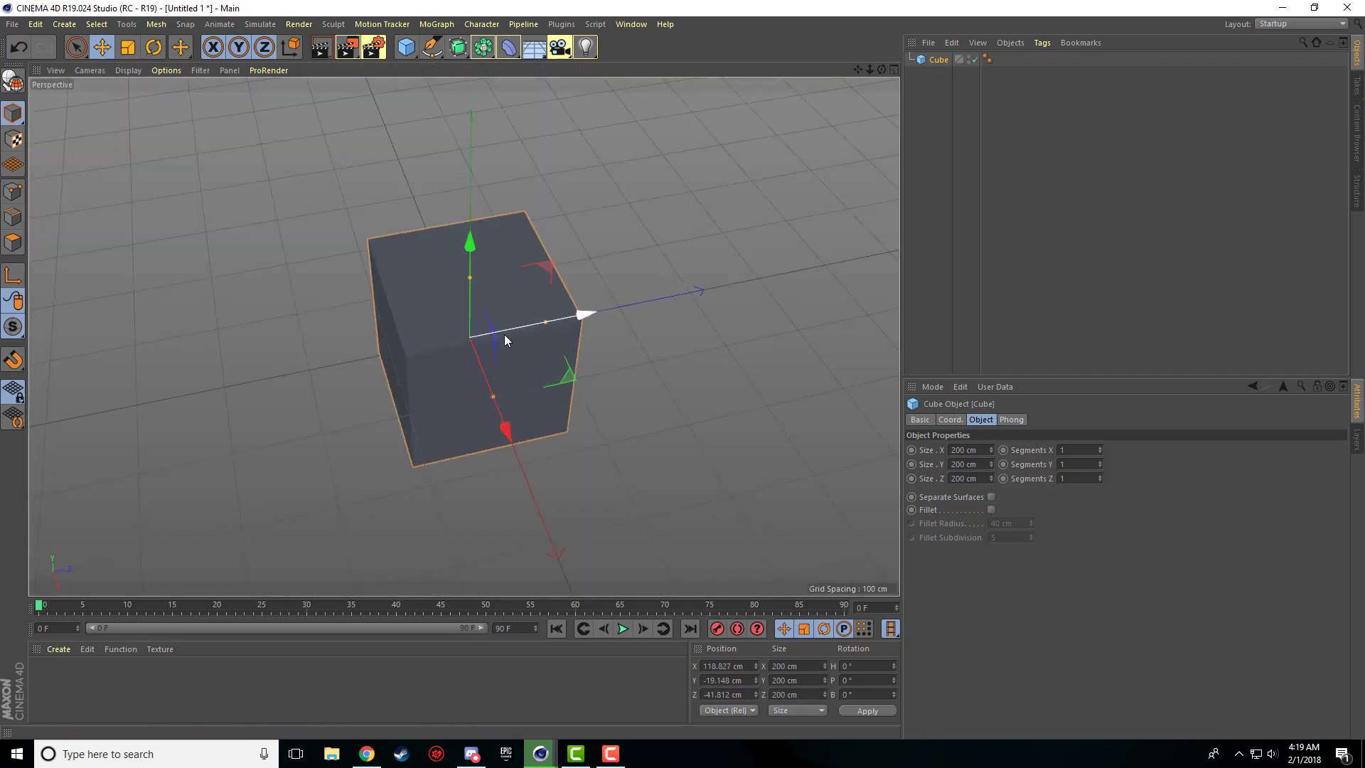
middle_click(650, 285)
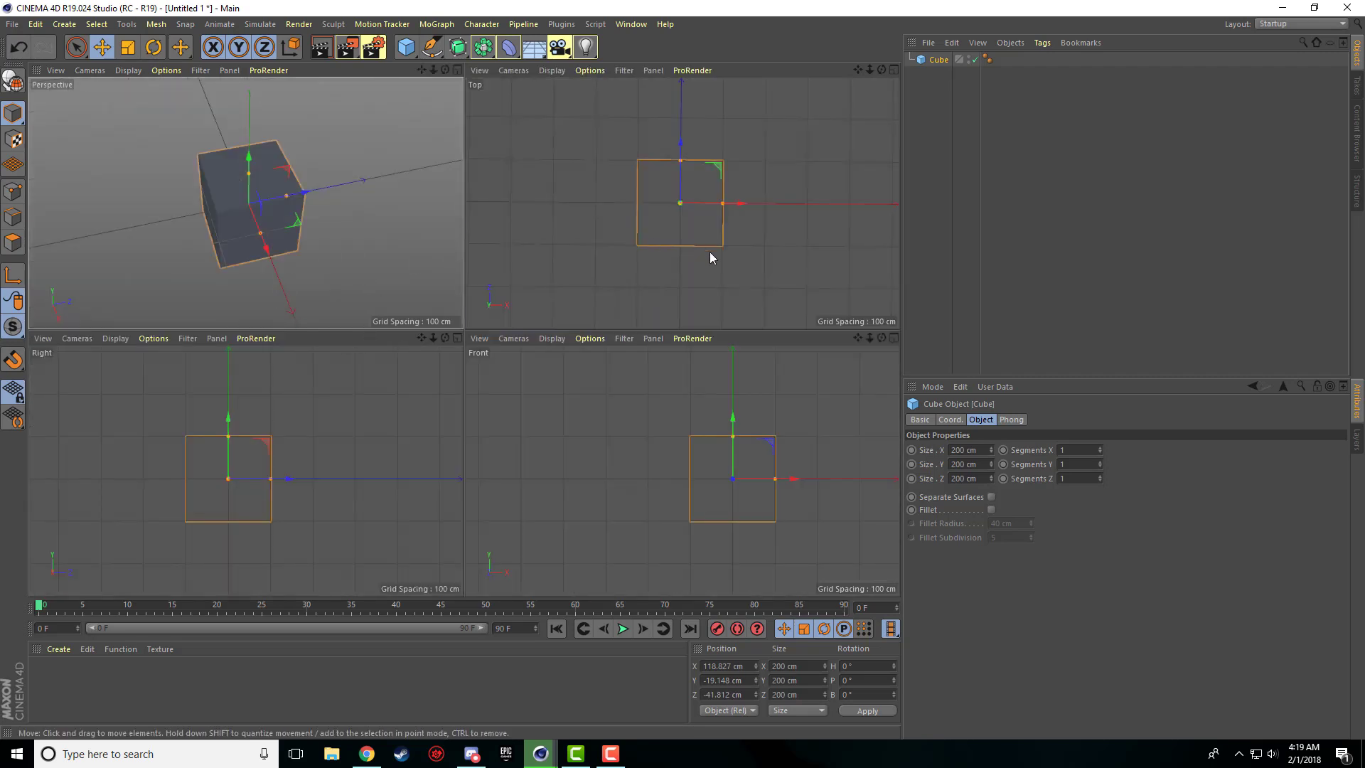
middle_click(728, 449)
middle_click(726, 453)
middle_click(348, 275)
middle_click(739, 432)
middle_click(743, 419)
middle_click(747, 313)
middle_click(741, 244)
middle_click(701, 243)
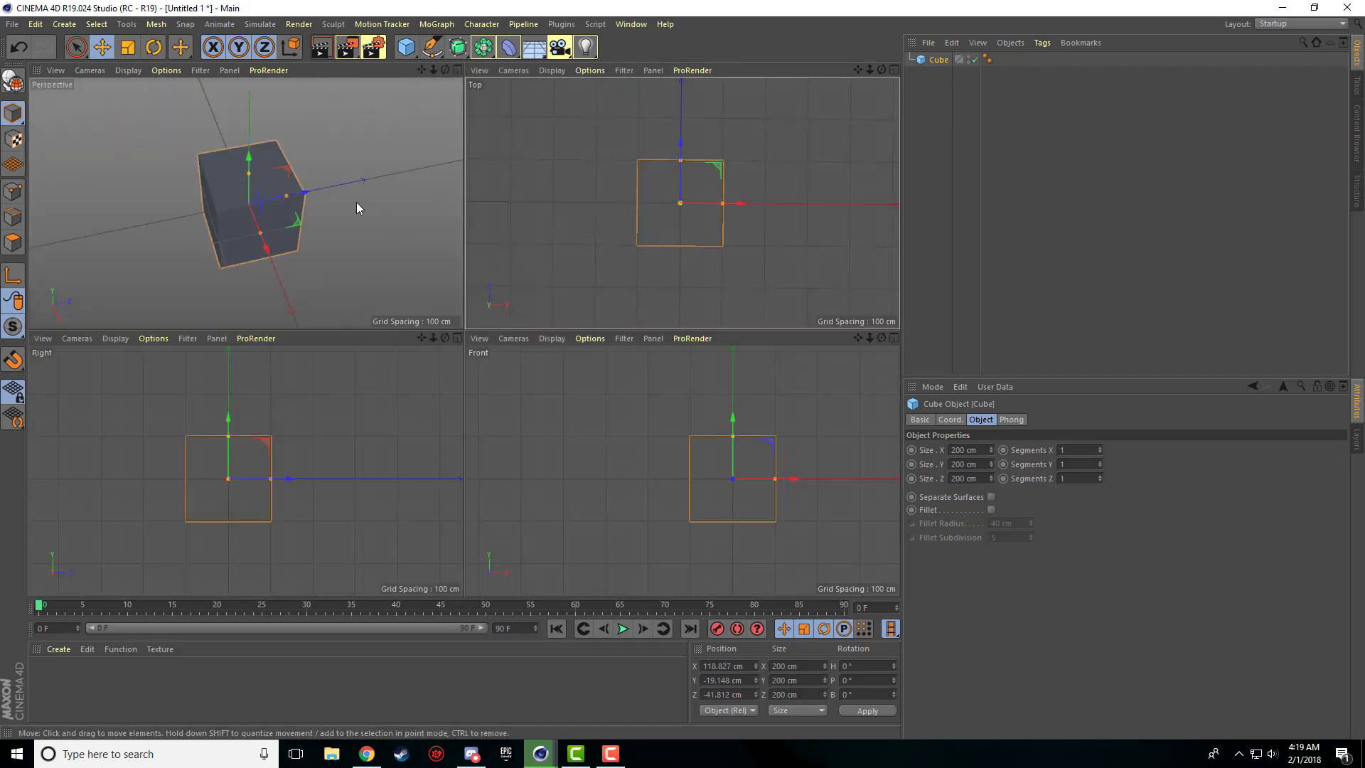
middle_click(356, 204)
- Deselect and reselect the cube, and move it along the Z axis to about -83 cm
scroll(600, 235, "down", 1)
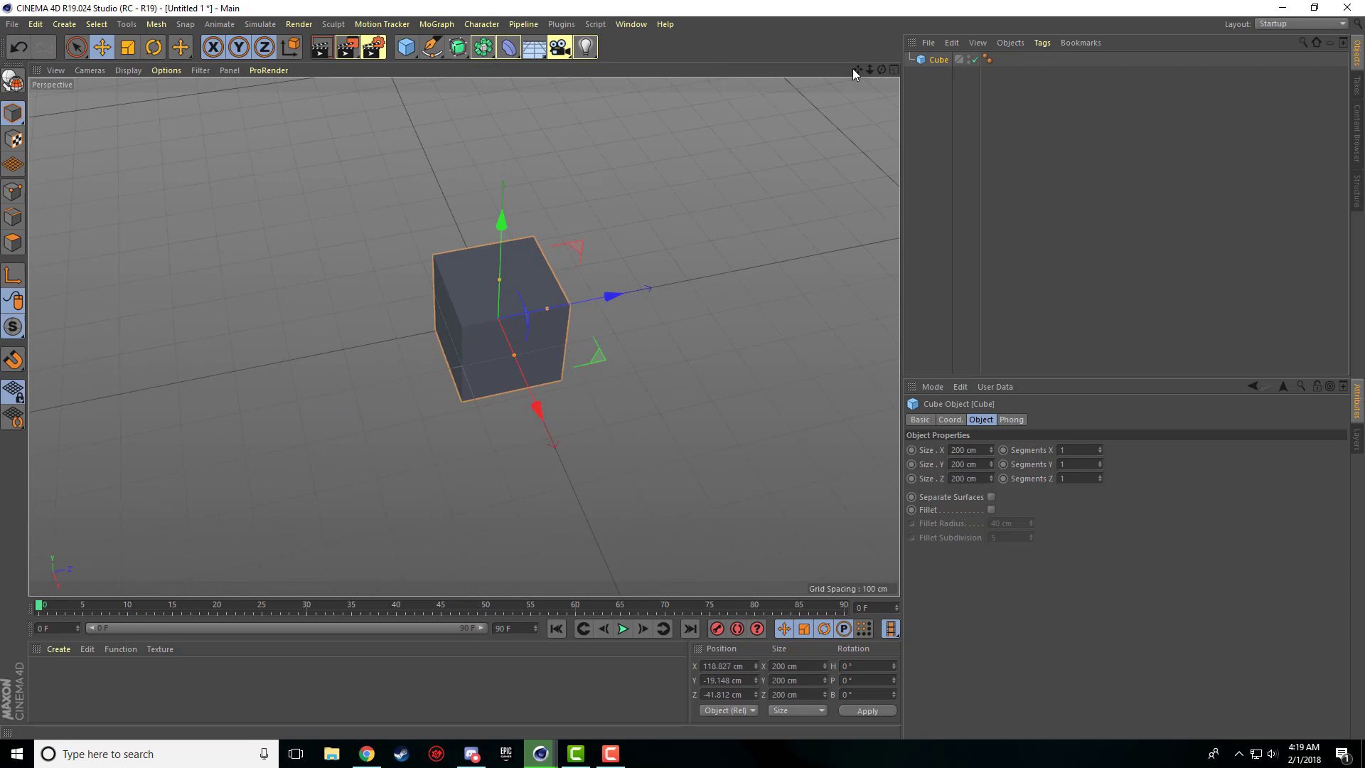
left_click_drag(856, 69, 757, 78)
left_click_drag(860, 110, 881, 70)
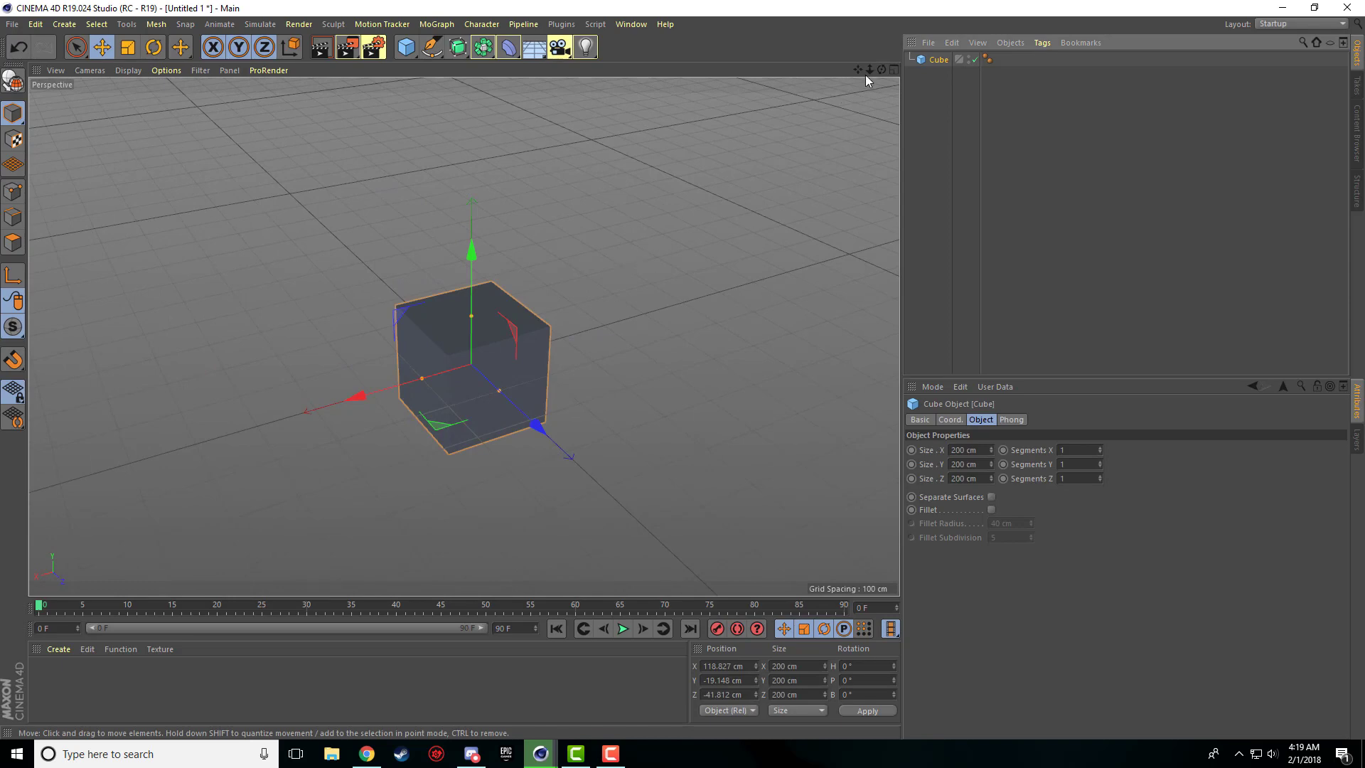
mouse_move(881, 70)
left_mouse_down()
mouse_move(849, 74)
mouse_move(882, 70)
mouse_move(882, 50)
left_mouse_up()
mouse_move(463, 337)
left_mouse_down("alt")
mouse_move(463, 370)
mouse_move(498, 376)
mouse_move(465, 366)
mouse_move(458, 316)
left_mouse_up("alt")
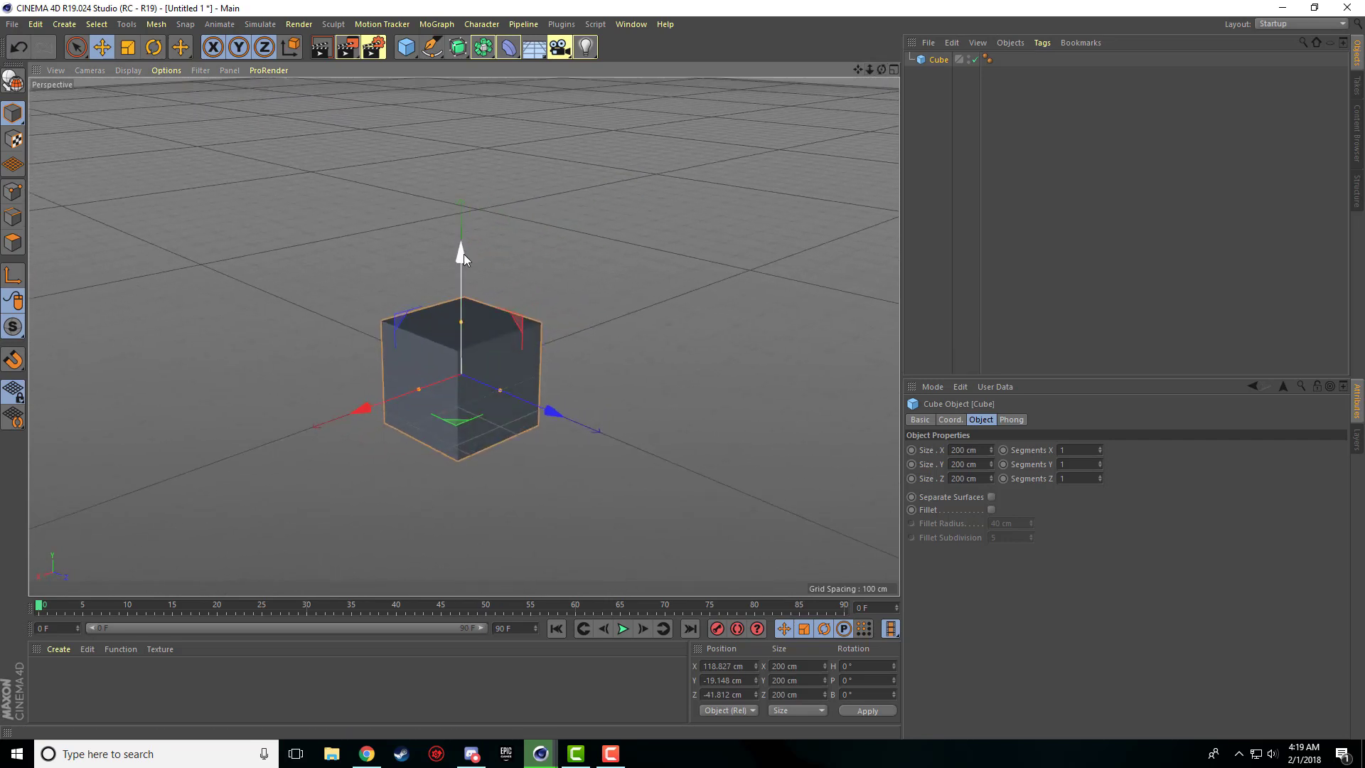
left_click(928, 156)
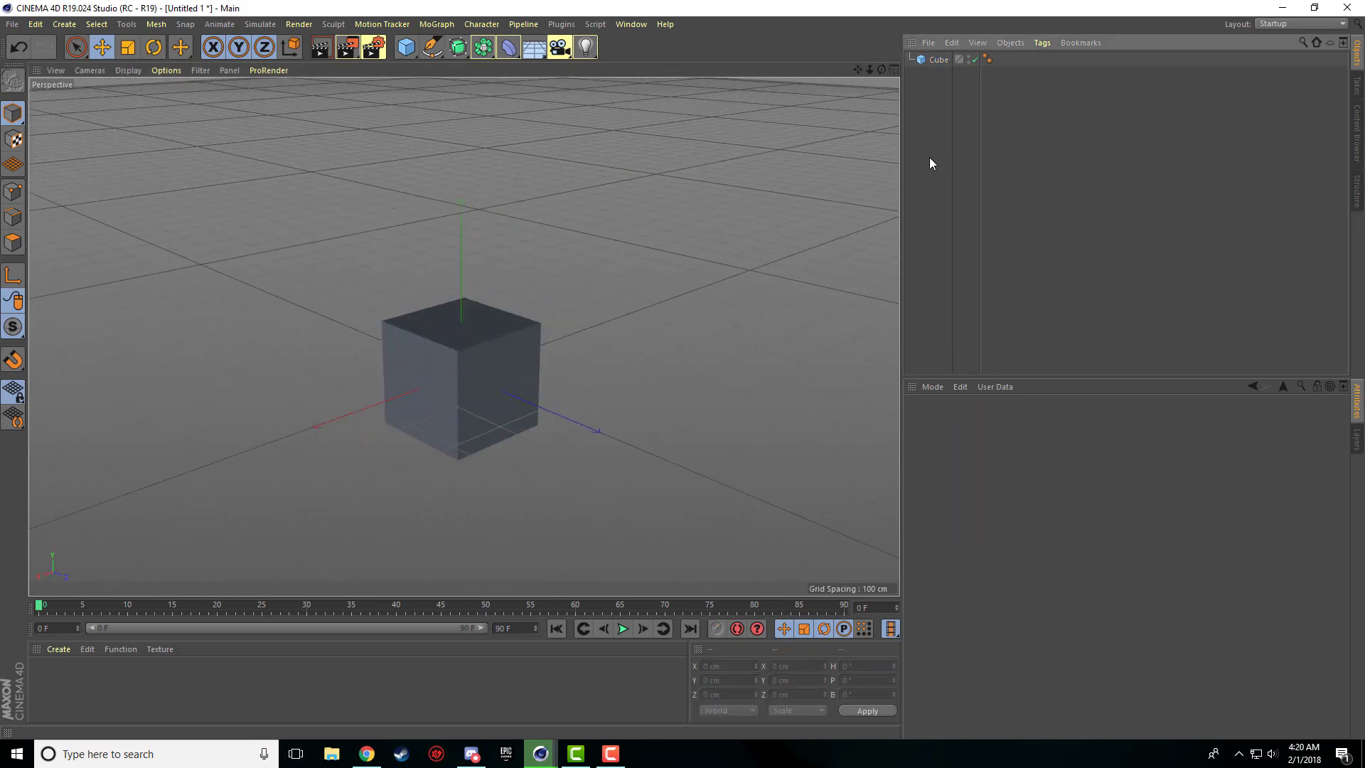
left_click(526, 374)
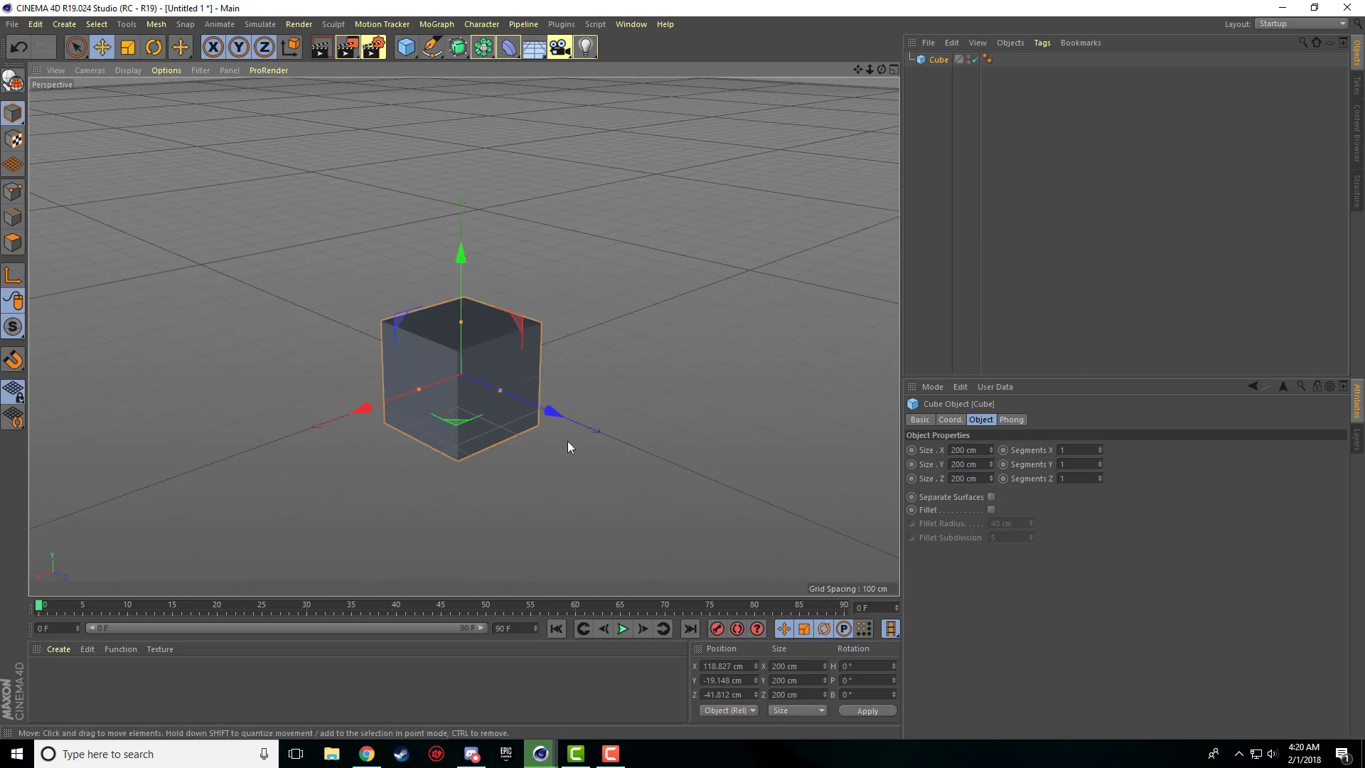
left_click_drag(567, 441, 539, 410)
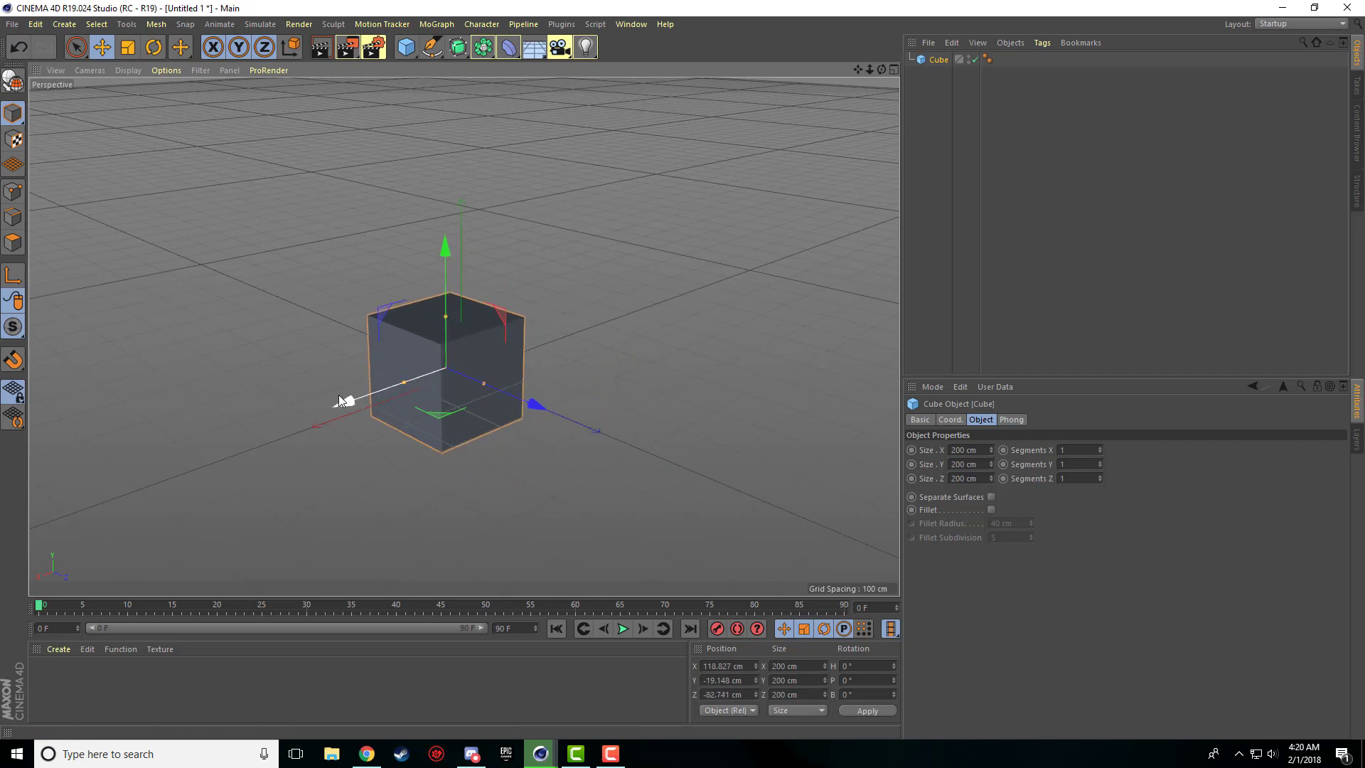
- Try moving the cube along the X axis and undo the last two changes
left_click_drag(336, 395, 376, 399)
key("ctrl+z")
key("ctrl+z")
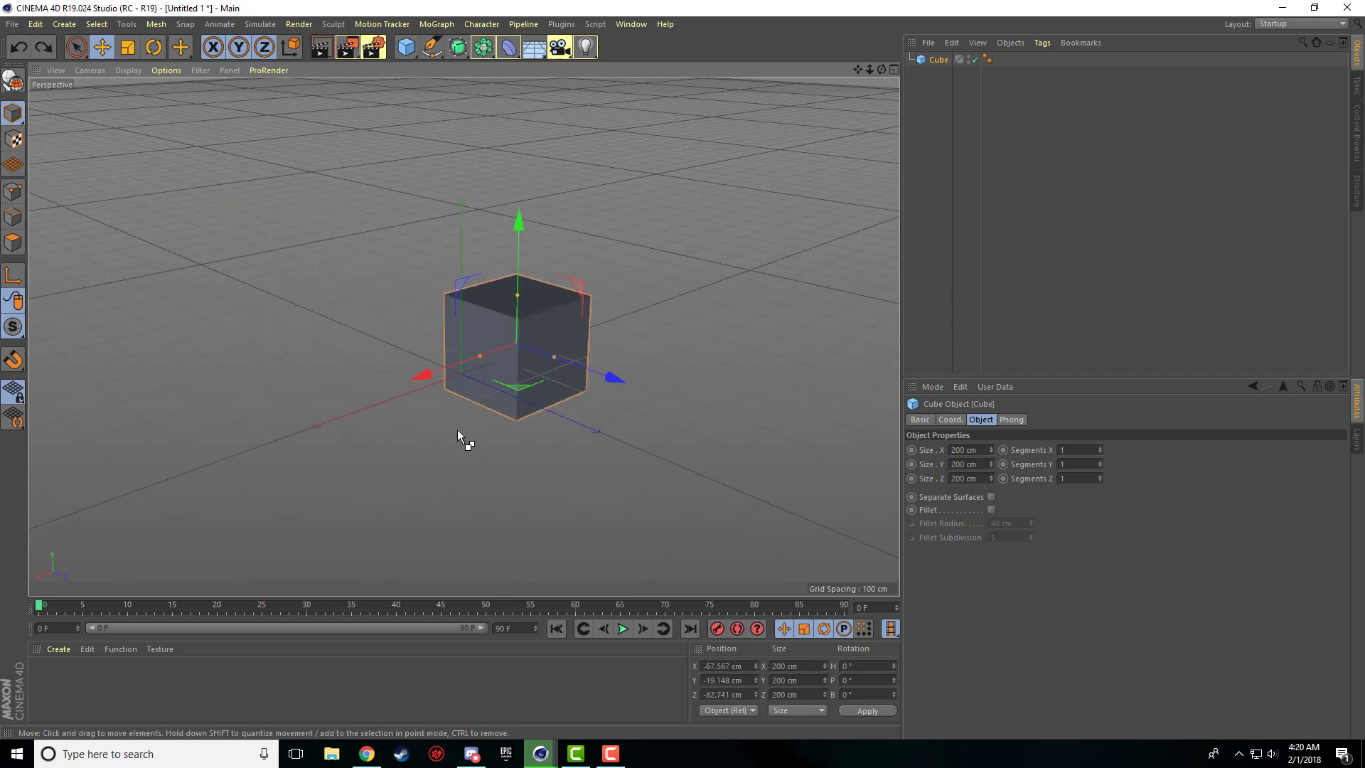
- Resize the cube with its size handles to about 483 cm in Y and about 142 cm in Z
scroll(556, 313, "up", 3)
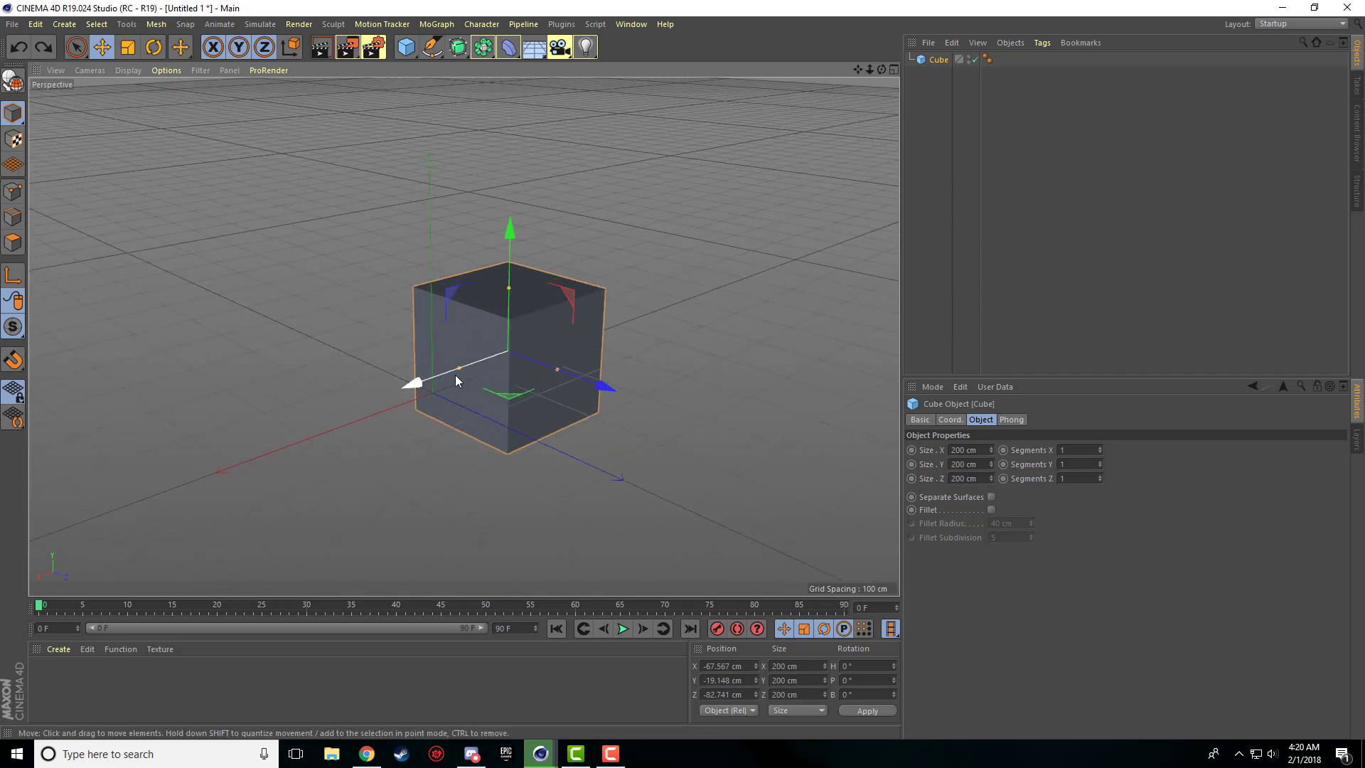
scroll(547, 400, "up", 2)
scroll(548, 401, "up", 6)
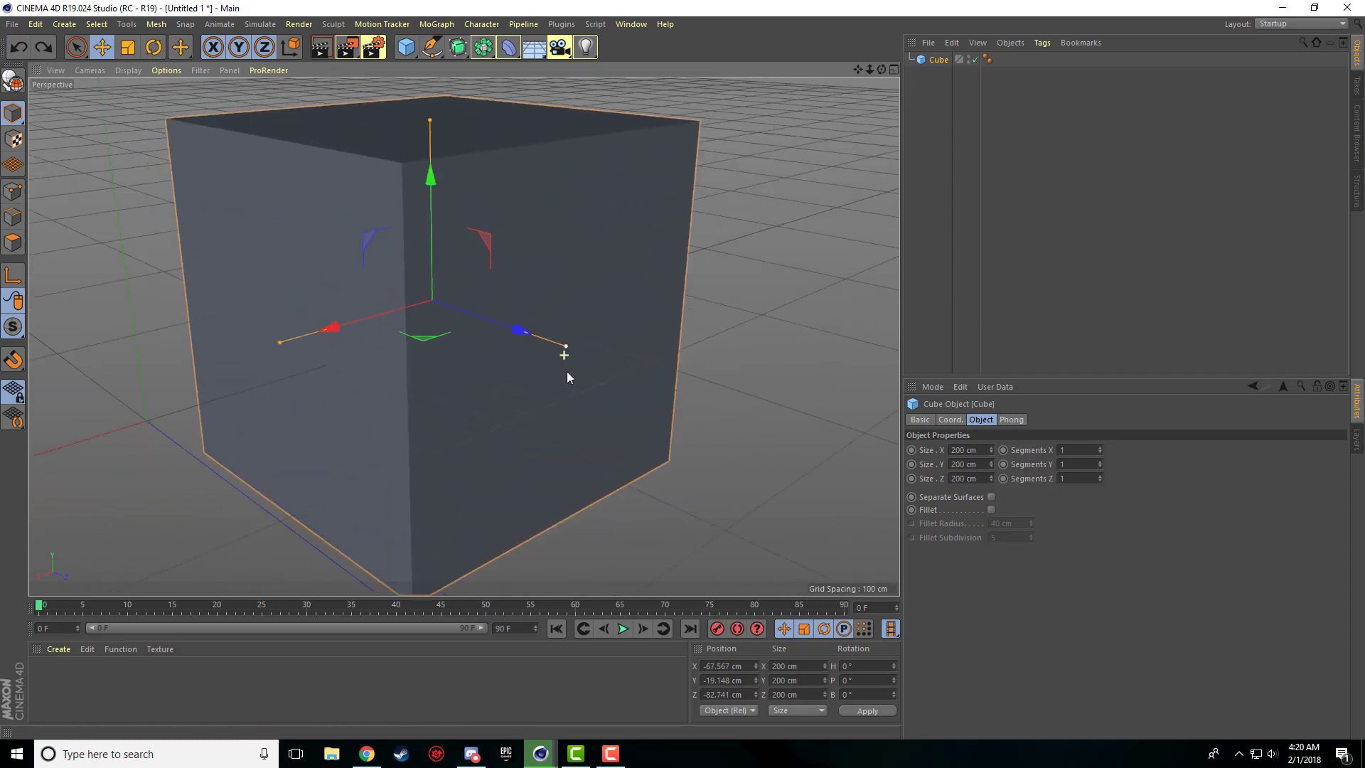
scroll(213, 294, "down", 8)
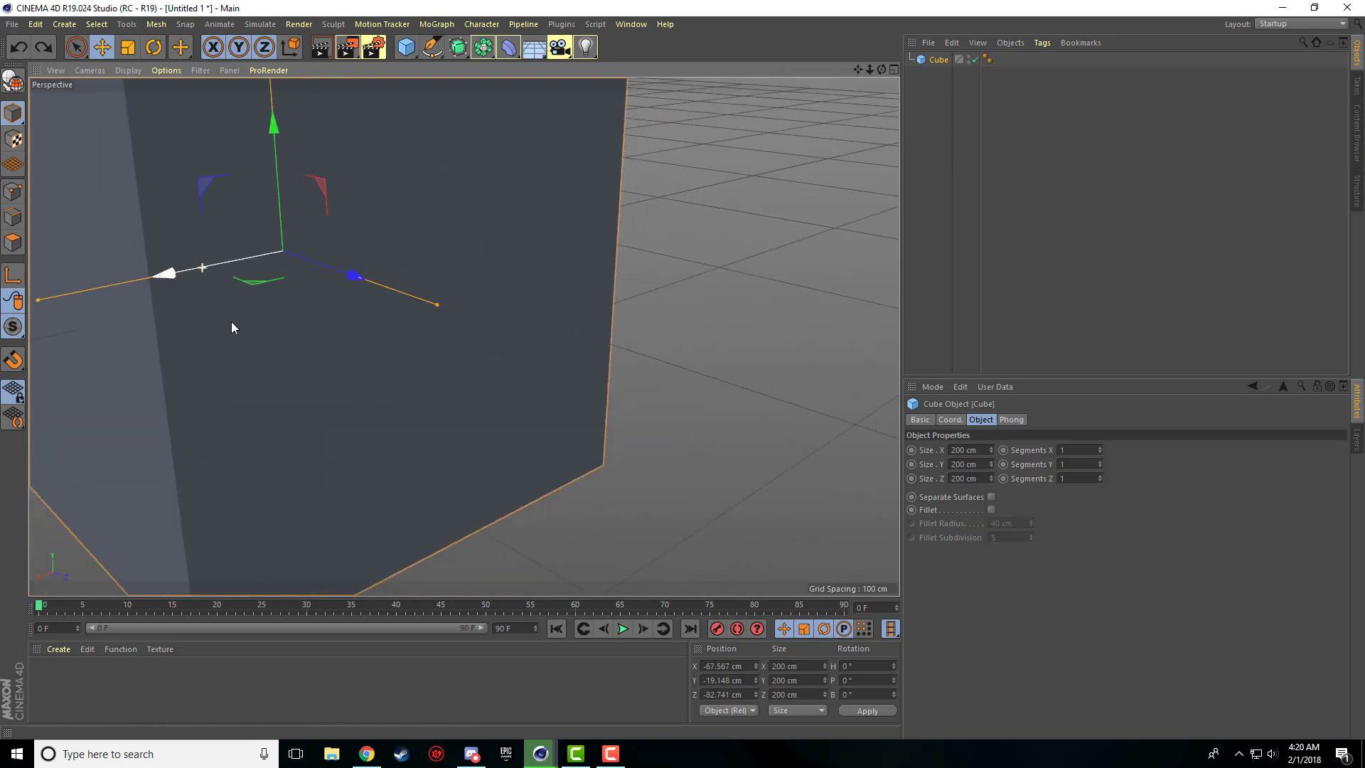
left_click_drag(858, 72, 1077, 151)
scroll(442, 287, "down", 4)
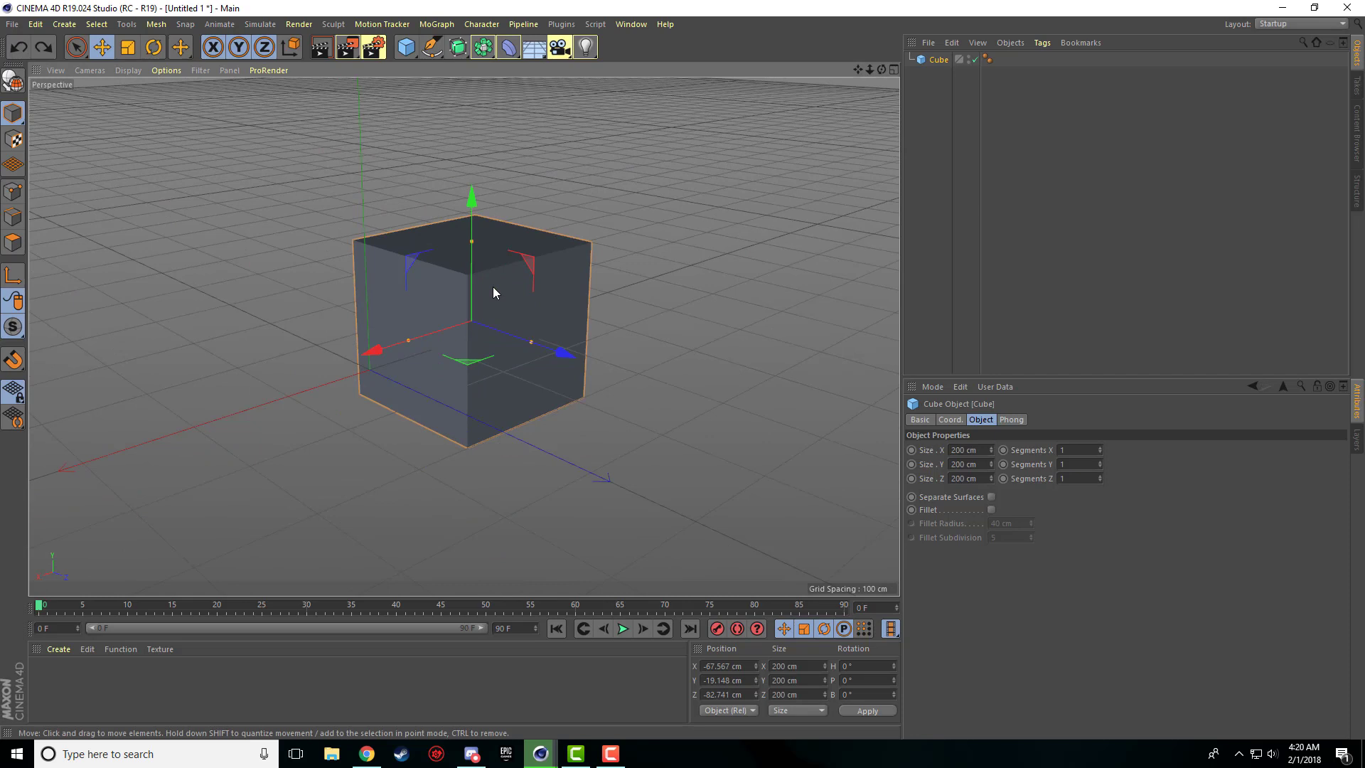
left_click_drag(476, 249, 501, 131)
mouse_move(526, 340)
left_mouse_down()
mouse_move(755, 451)
mouse_move(557, 305)
mouse_move(623, 326)
mouse_move(510, 319)
left_mouse_up()
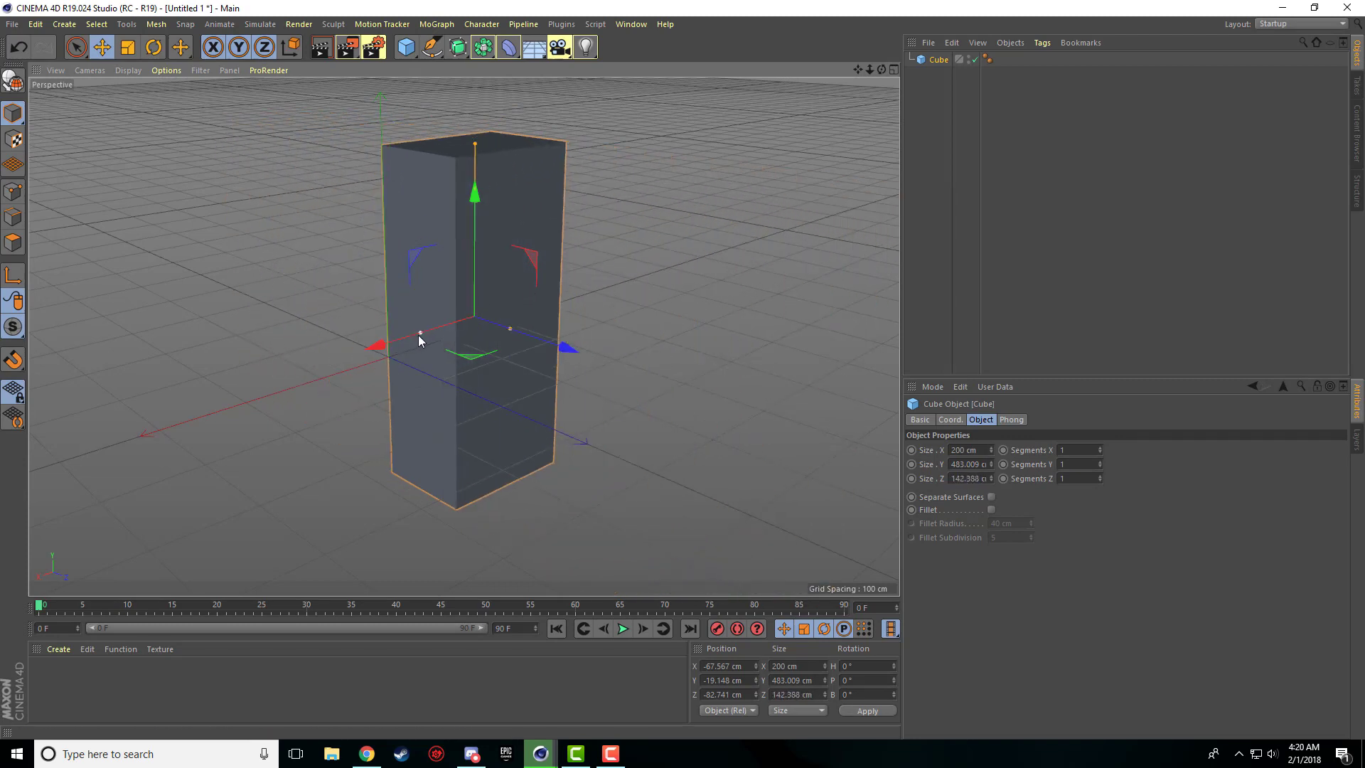
- Resize the box with its handles to about 510 cm in X, 368 cm in Y and 404 cm in Z
left_click_drag(419, 334, 341, 423)
left_click_drag(509, 329, 574, 385)
left_click_drag(474, 143, 475, 192)
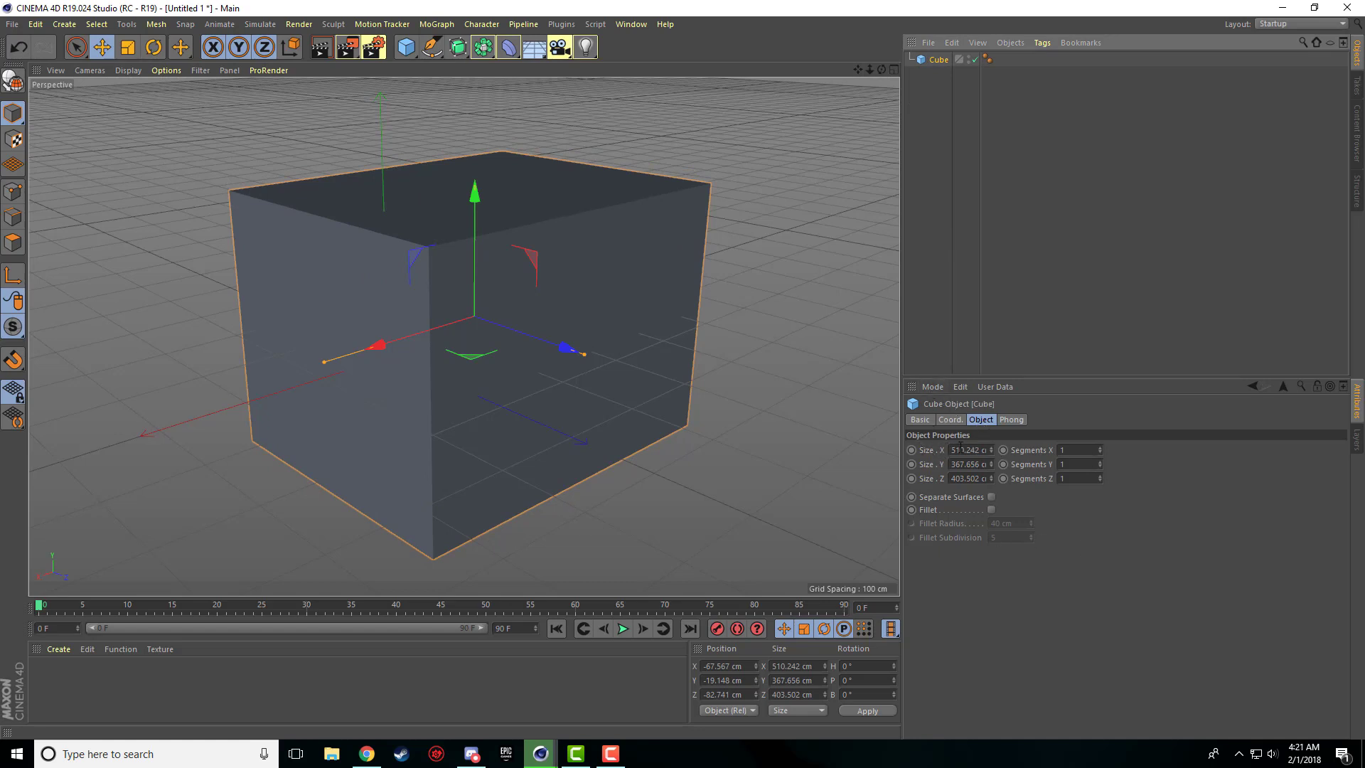
- Set the cube's X, Y and Z sizes to 10 cm each
double_click(981, 449)
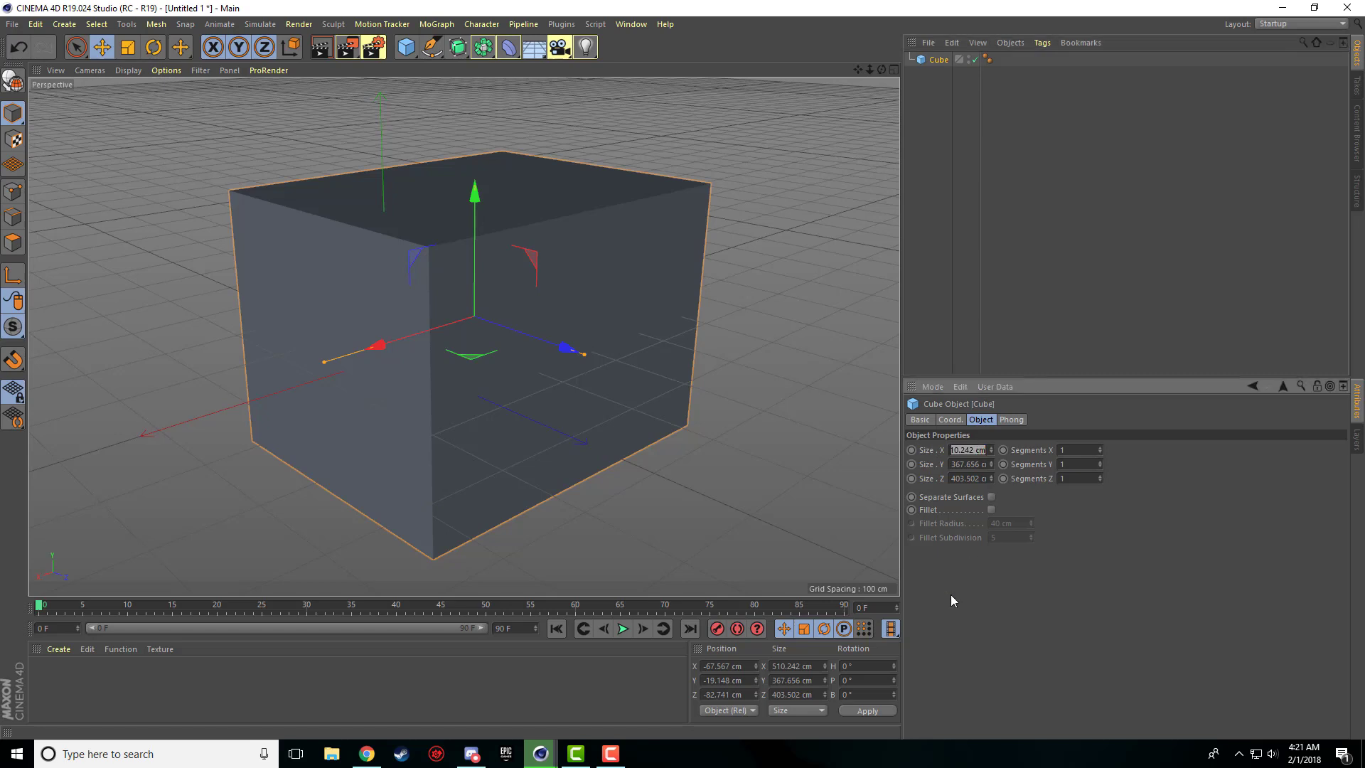
type("10")
key("Tab")
type("10")
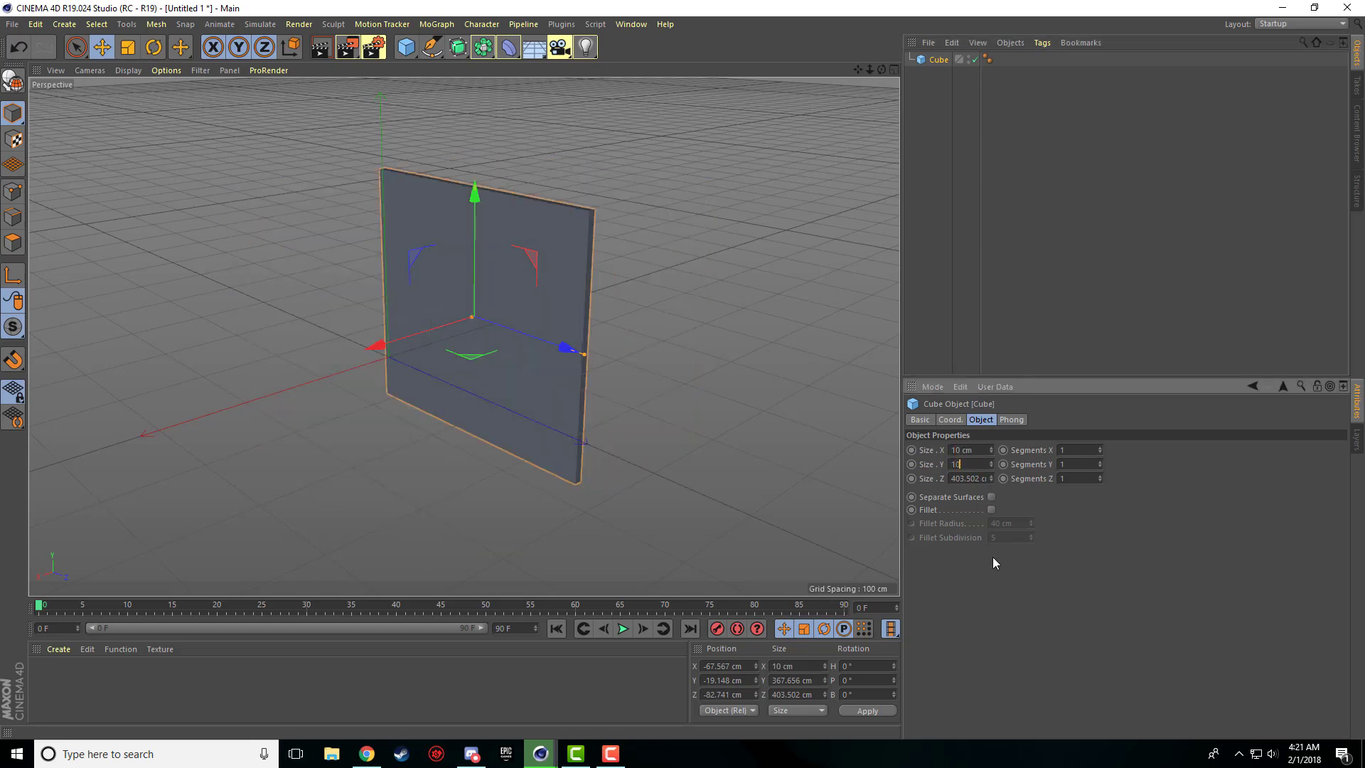
key("Tab")
type("10")
key("Return")
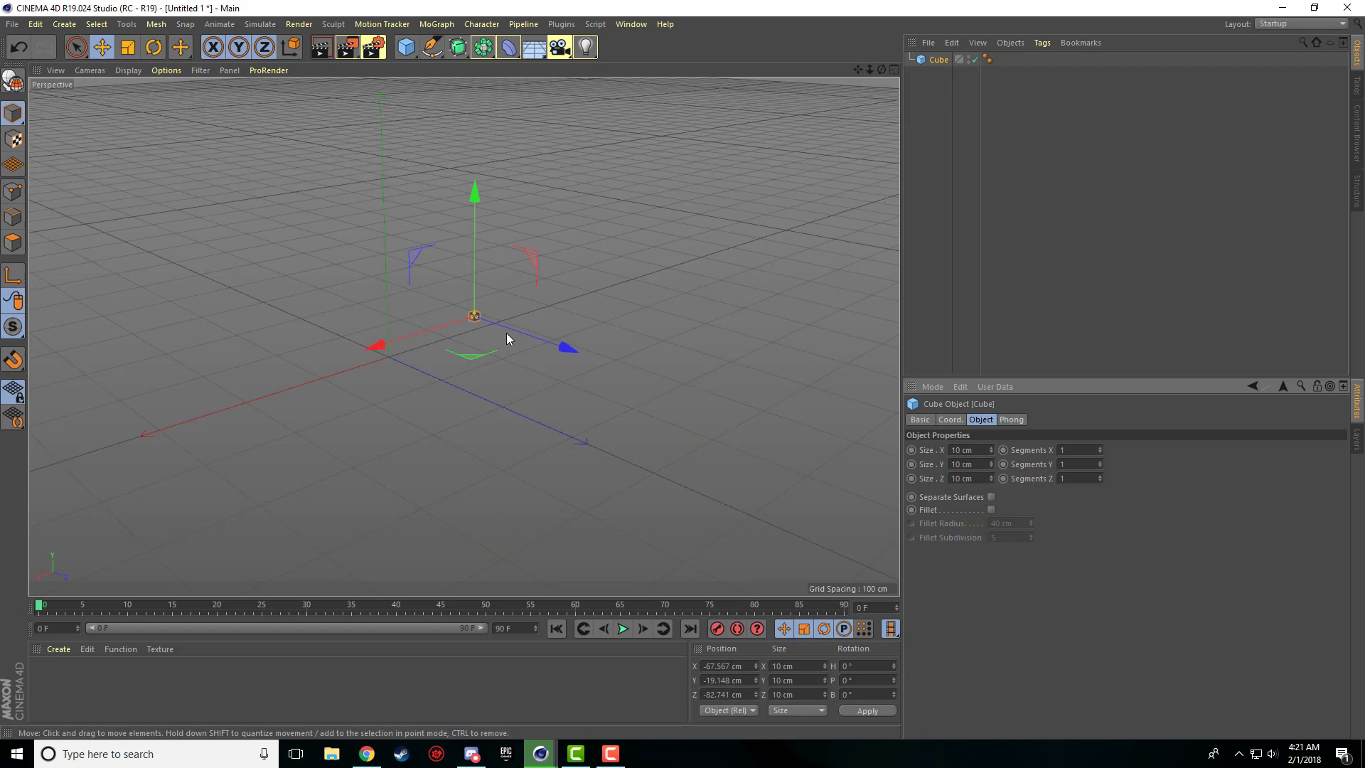
- Set the cube's X, Y and Z sizes to 100 cm each
scroll(474, 335, "up", 5)
scroll(498, 335, "down", 3)
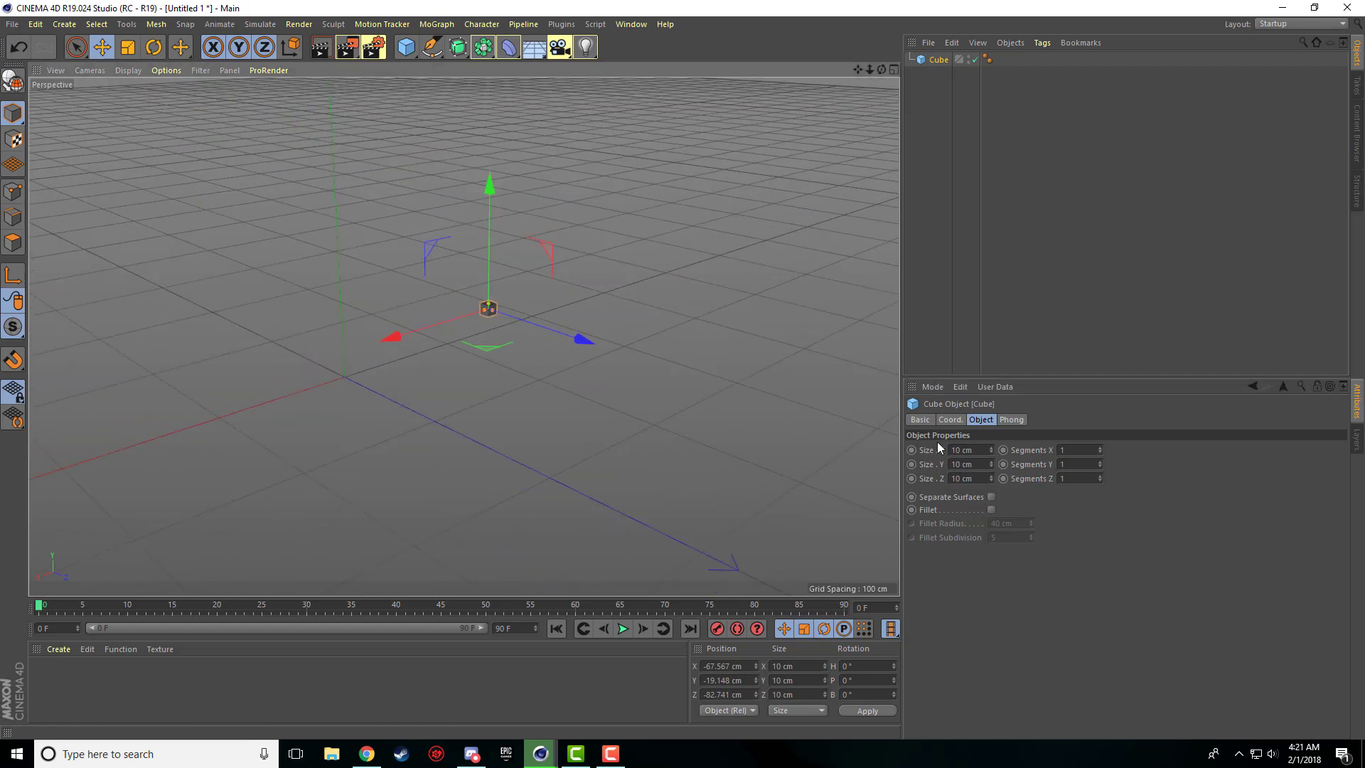
double_click(978, 450)
type("100")
key("Tab")
type("100")
key("Tab")
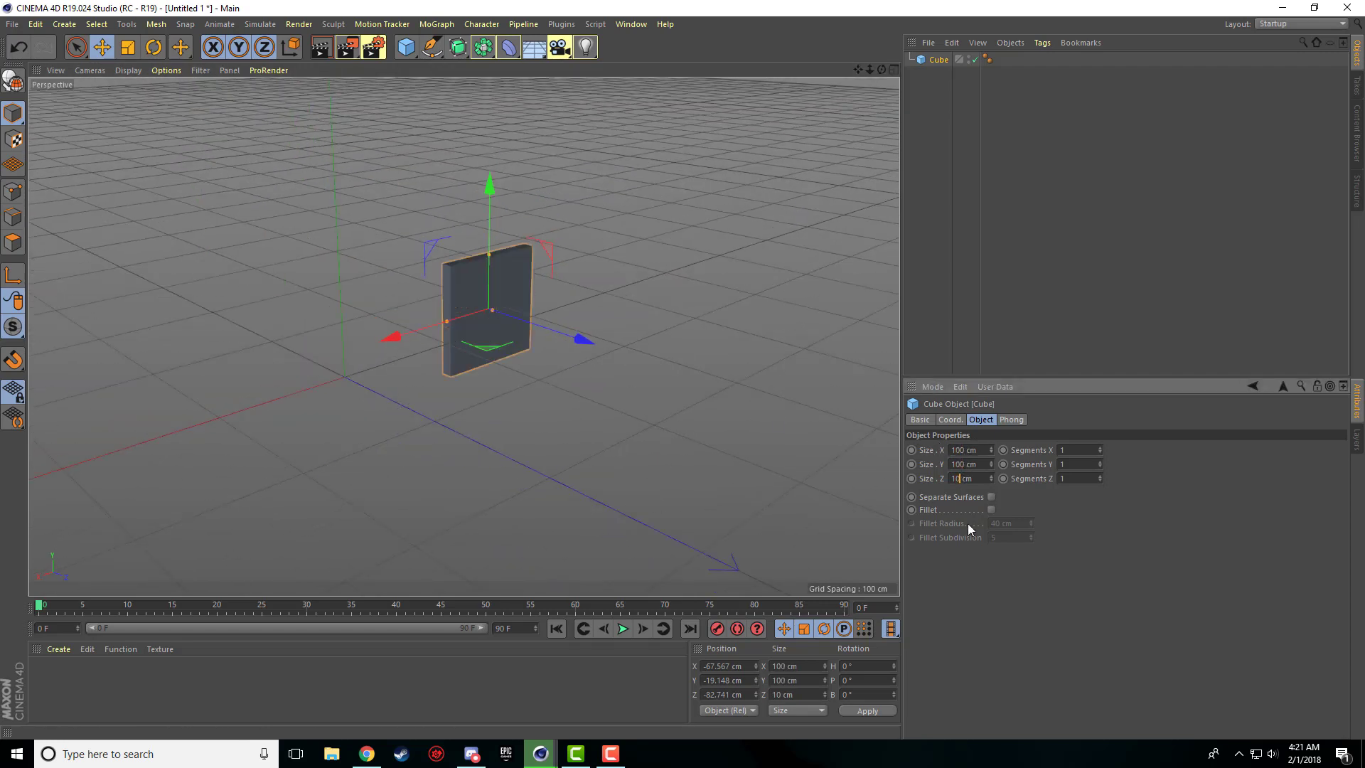
type("0")
key("Return")
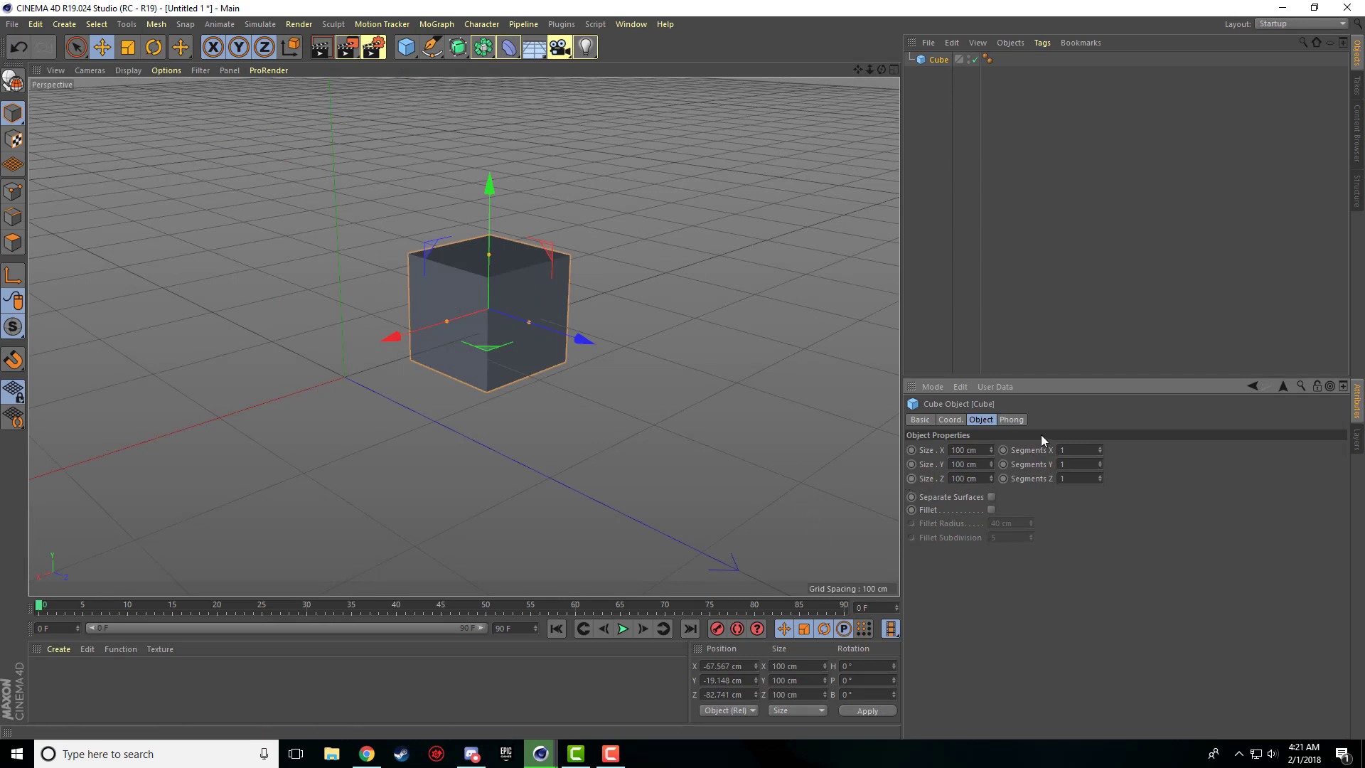
- Set the cube's X, Y and Z segments to 3 each and inspect the cube up close
left_click(1099, 476)
left_click(1099, 475)
scroll(492, 325, "up", 6)
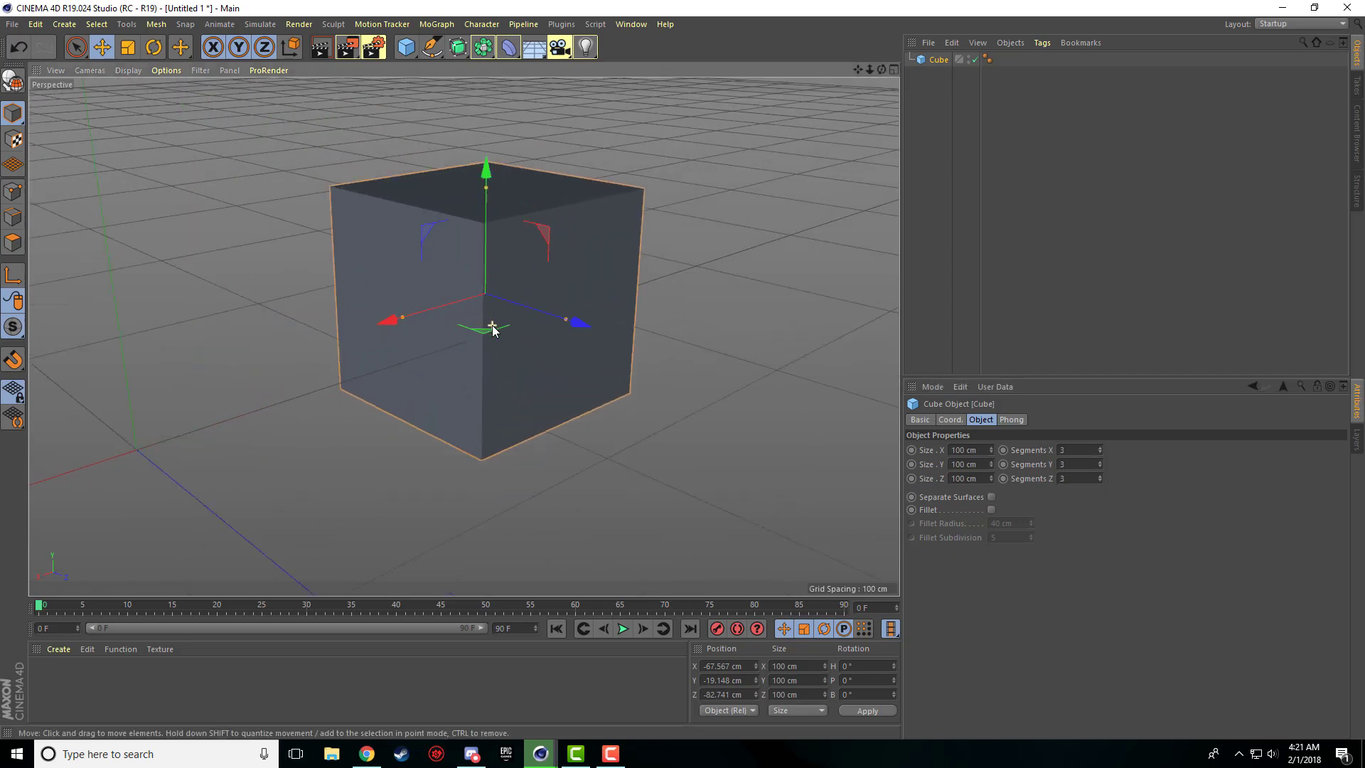
scroll(434, 298, "up", 3)
scroll(437, 306, "down", 5)
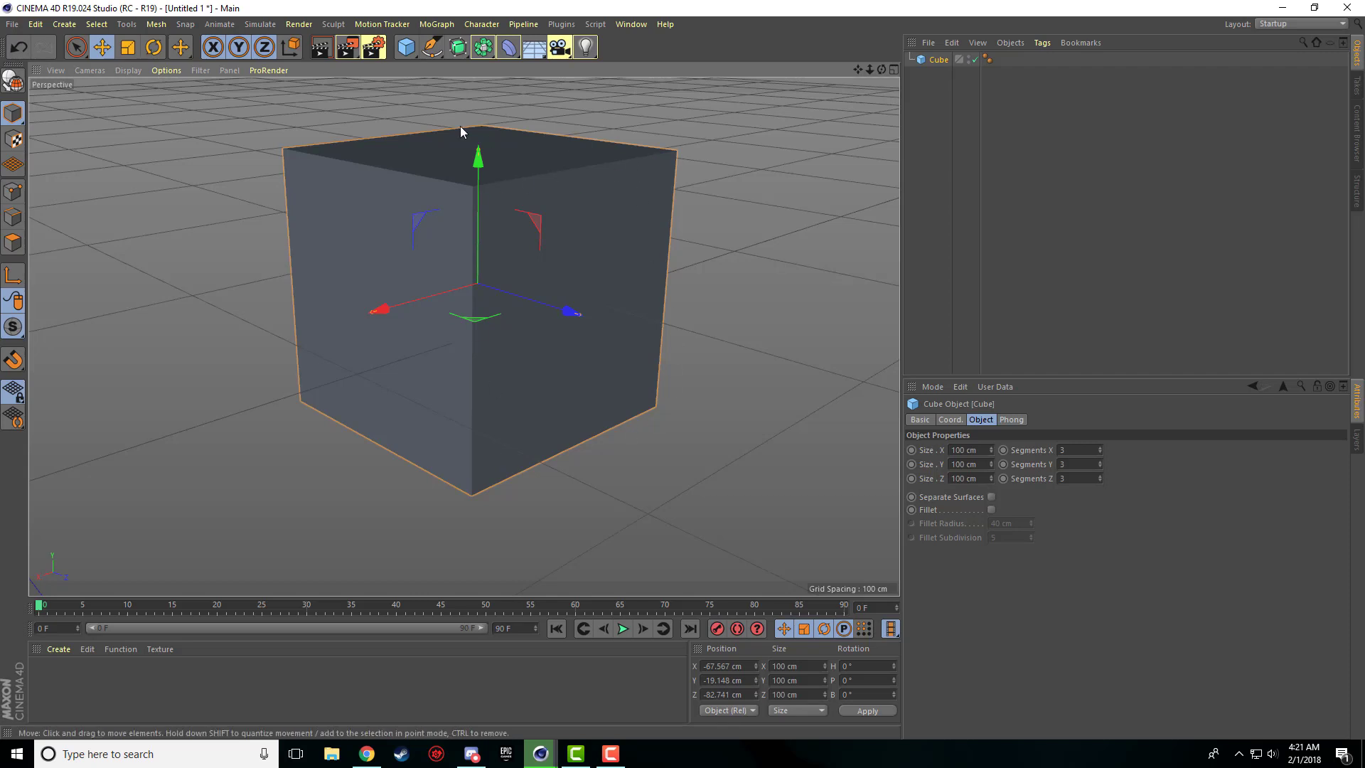
scroll(858, 395, "down", 1)
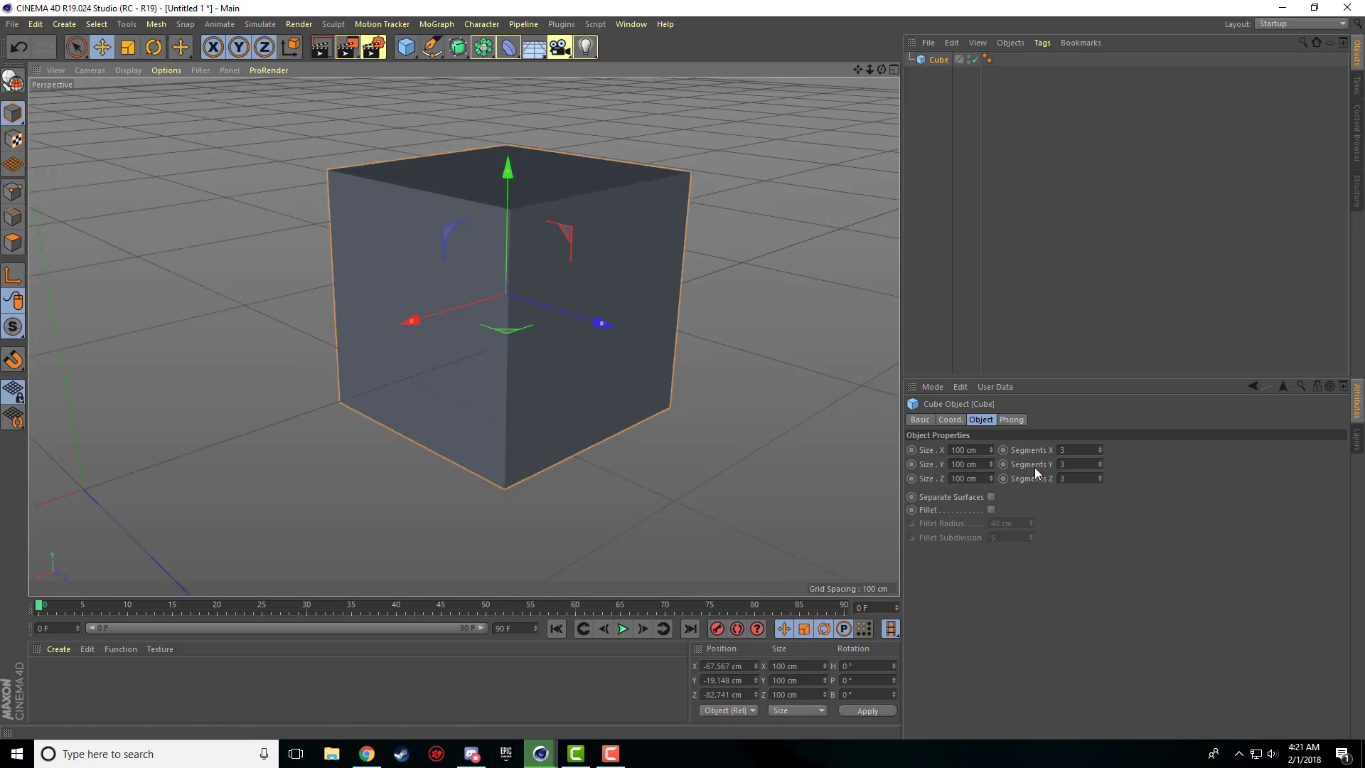
- Try edge mode on the cube and return to model mode
left_click(12, 80)
left_click(13, 217)
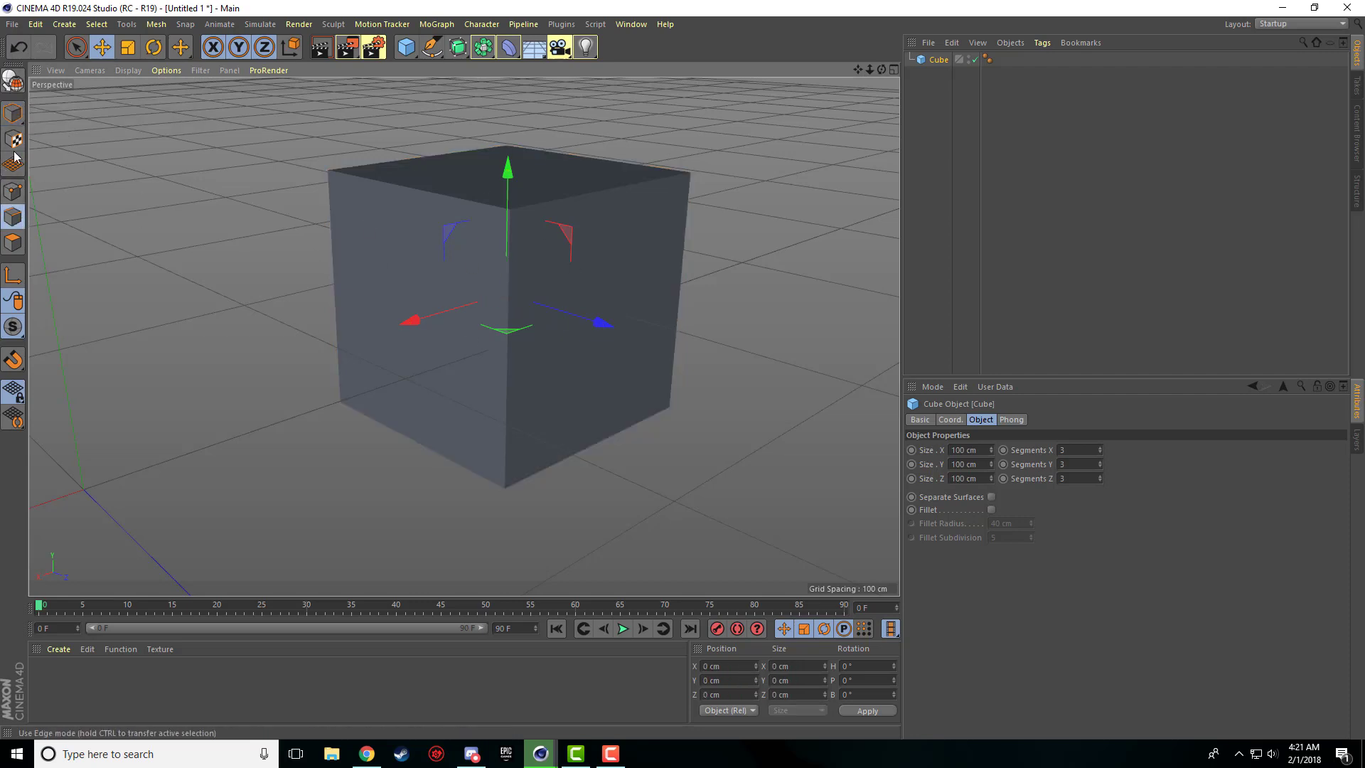
left_click(12, 112)
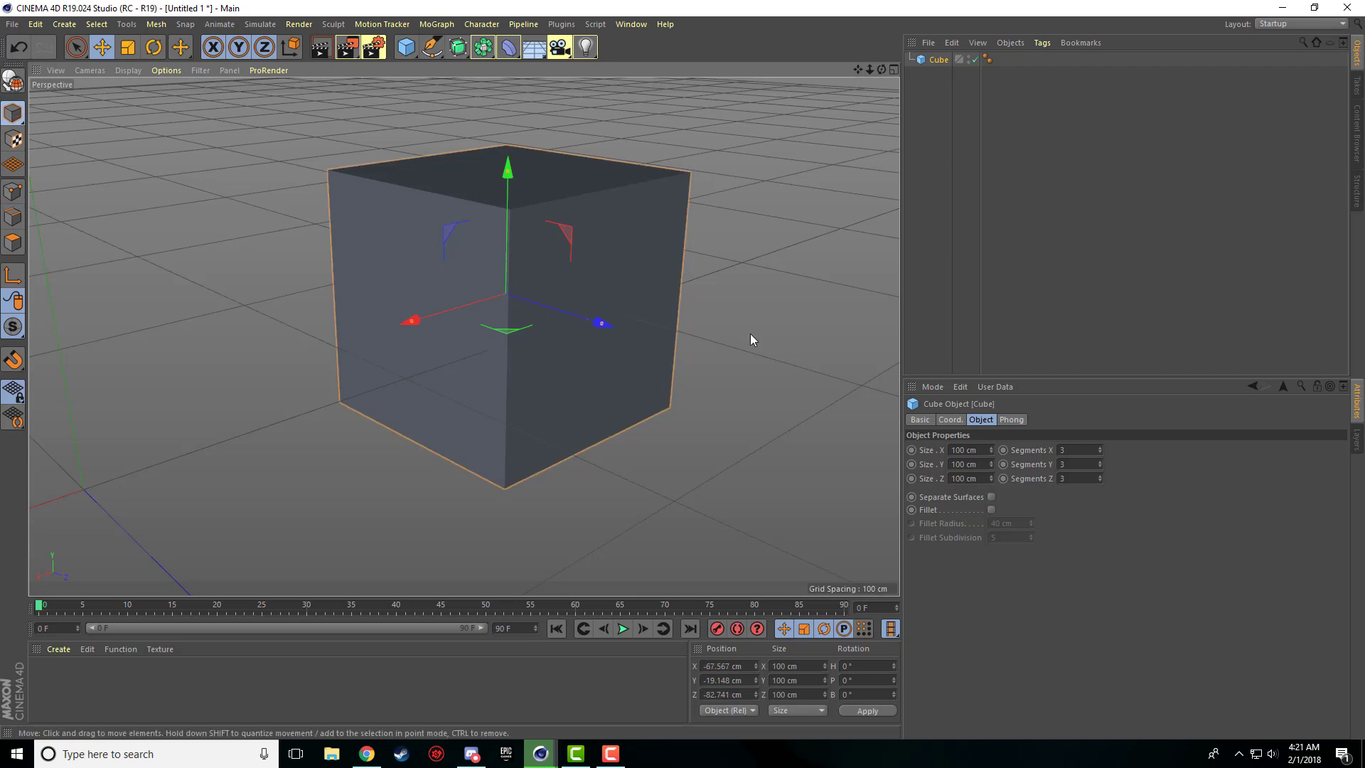
- Enable the fillet on the cube to round its edges
left_click(992, 510)
scroll(822, 417, "down", 3)
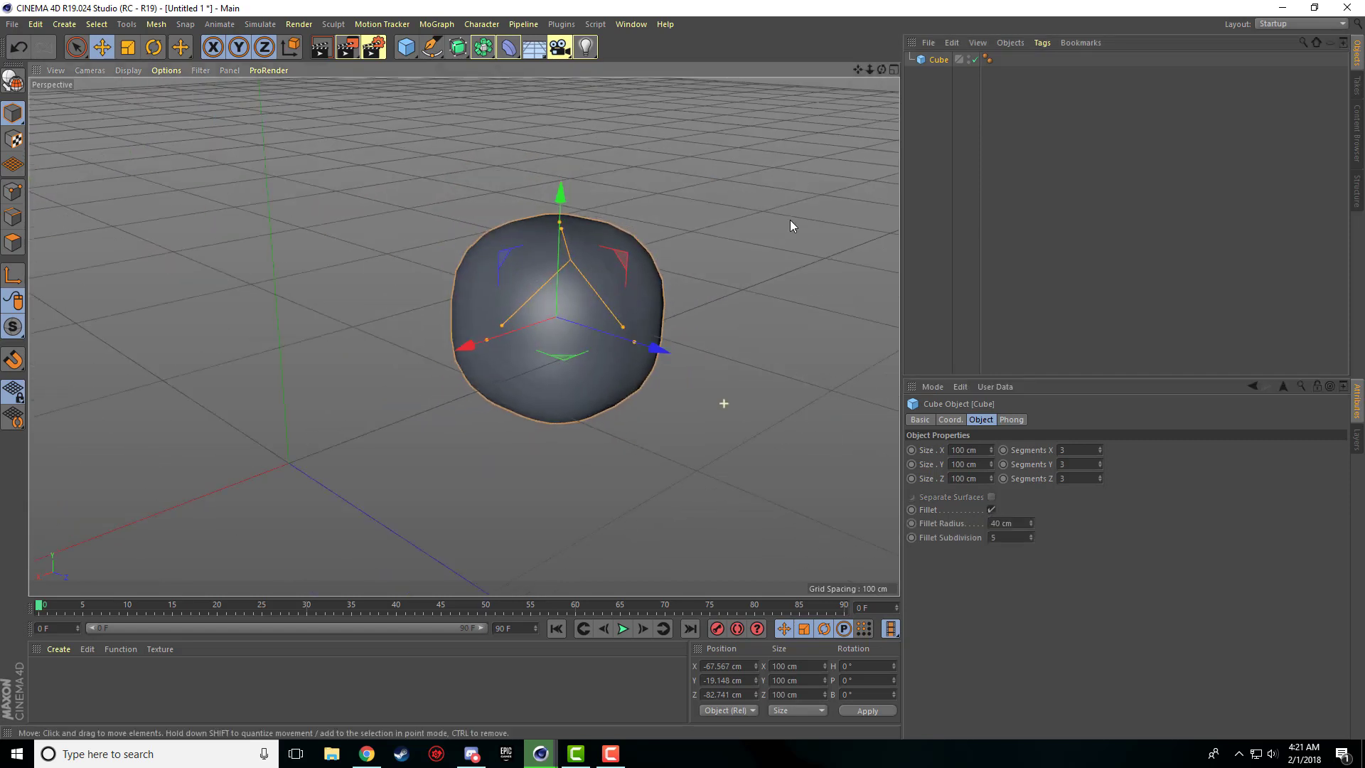
left_click_drag(858, 69, 769, 88)
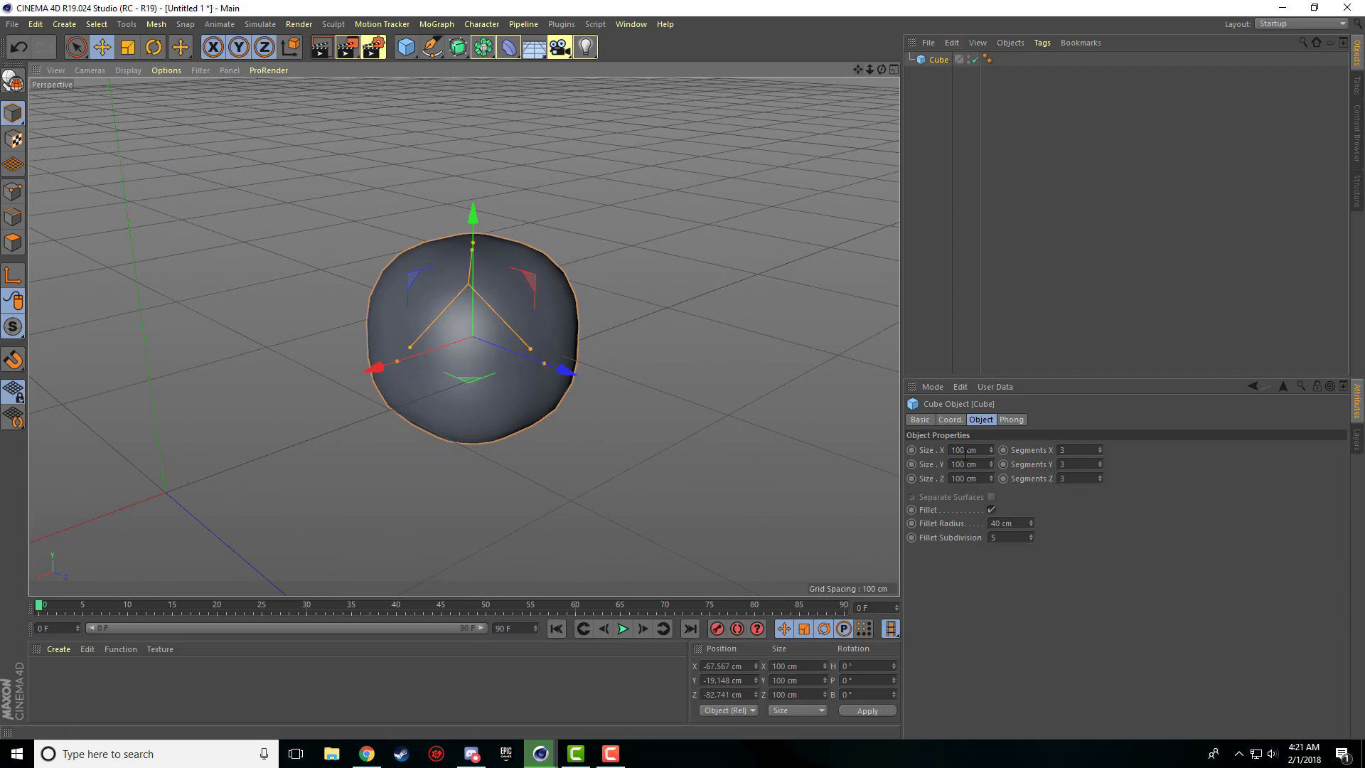
- Set the filleted cube's X, Y and Z sizes to 200 cm each
left_click_drag(990, 450, 907, 450)
type("200")
key("Tab")
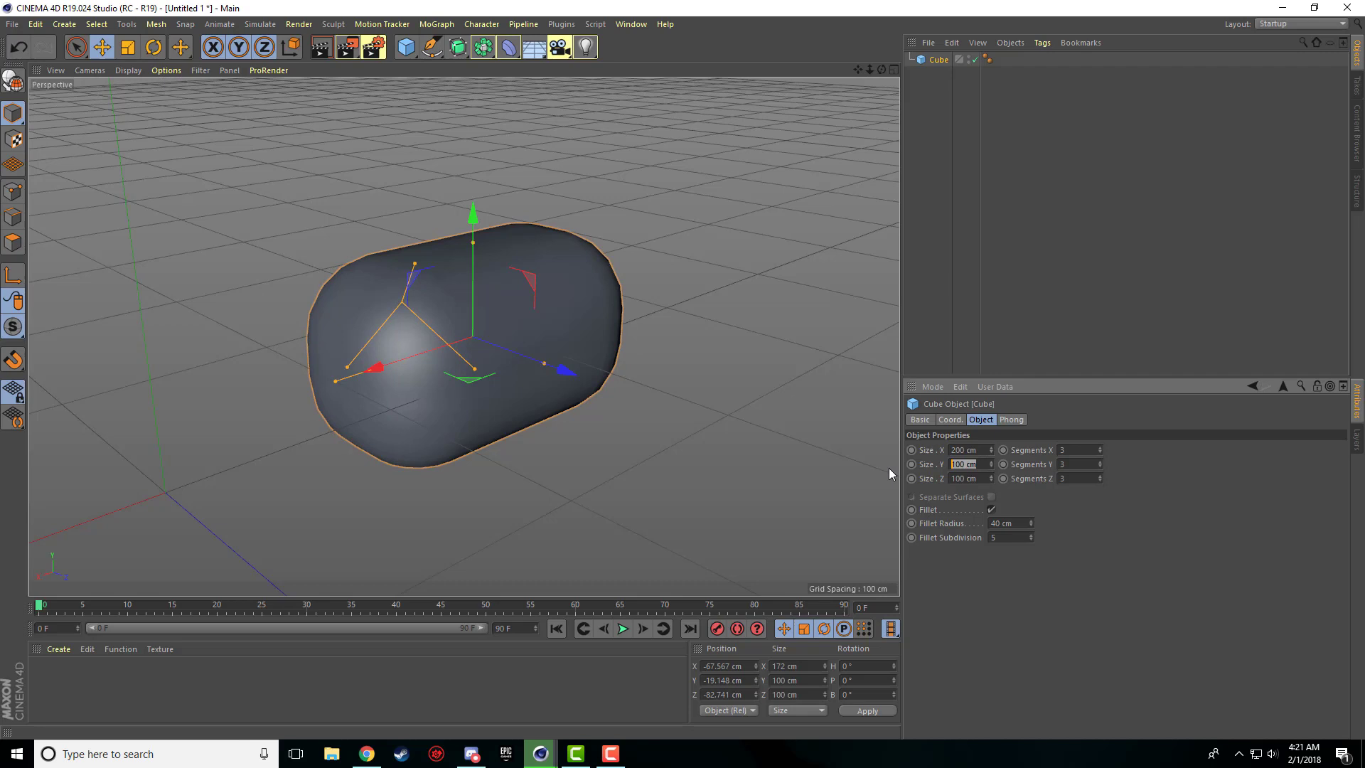
type("200")
key("Tab")
type("200")
key("Return")
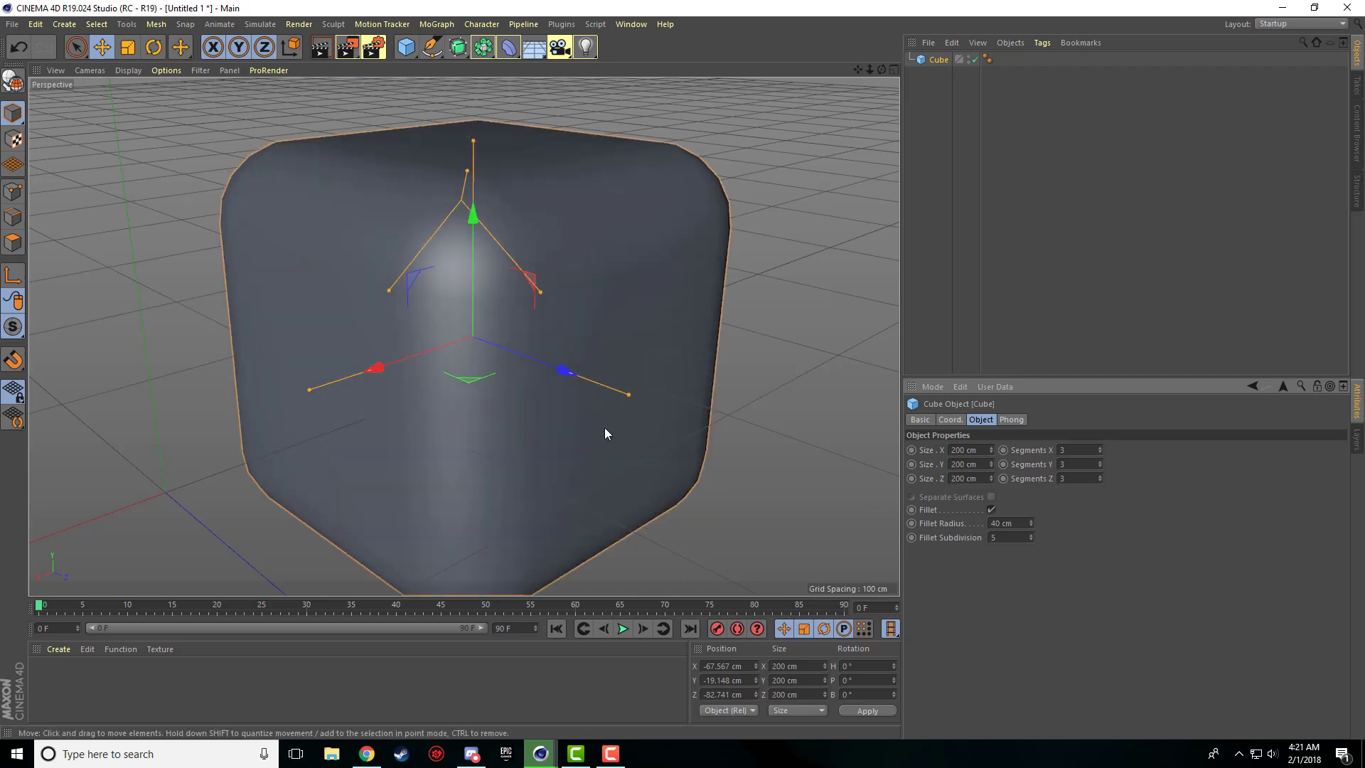
- Try different fillet radii on the cube, reducing it to 8 cm and raising it to 73 cm
scroll(613, 406, "down", 6)
scroll(645, 345, "up", 2)
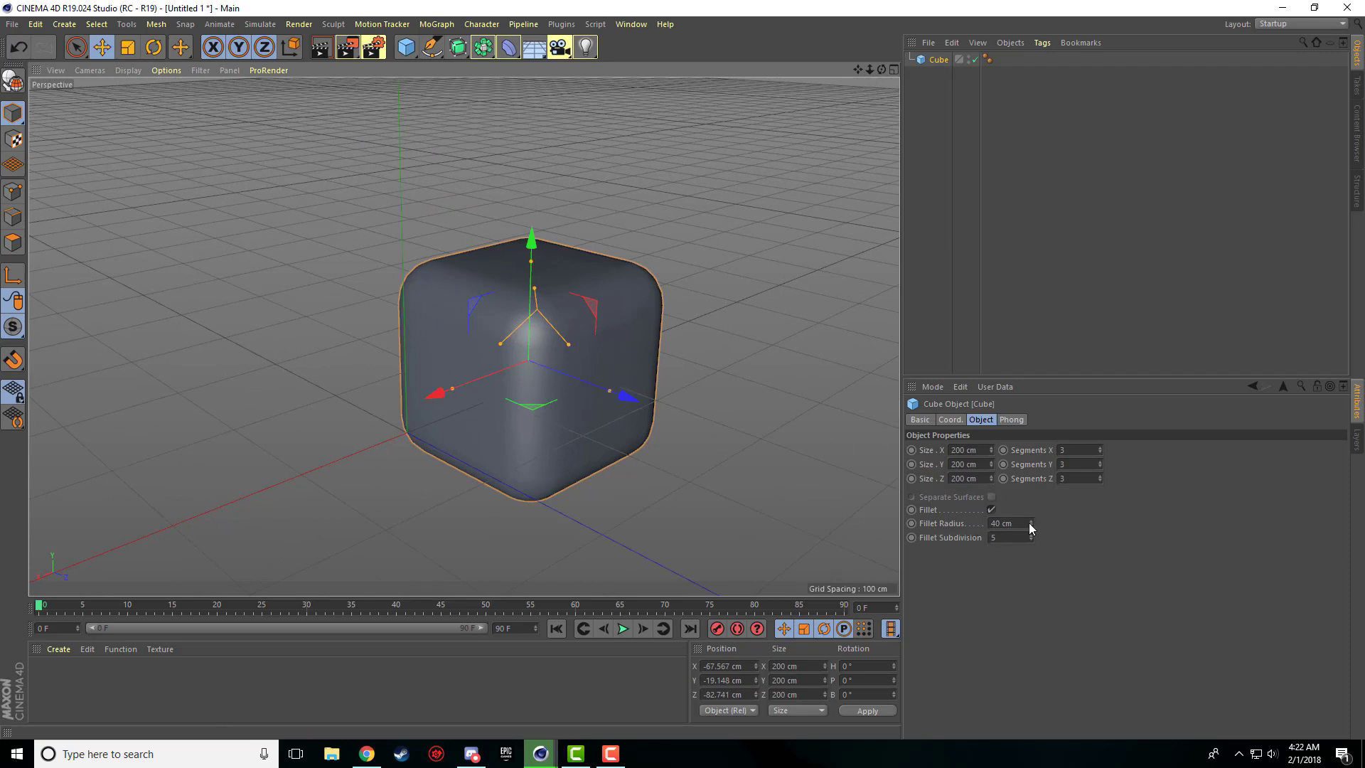
mouse_move(1029, 523)
left_mouse_down()
mouse_move(1016, 530)
mouse_move(1030, 517)
left_mouse_up()
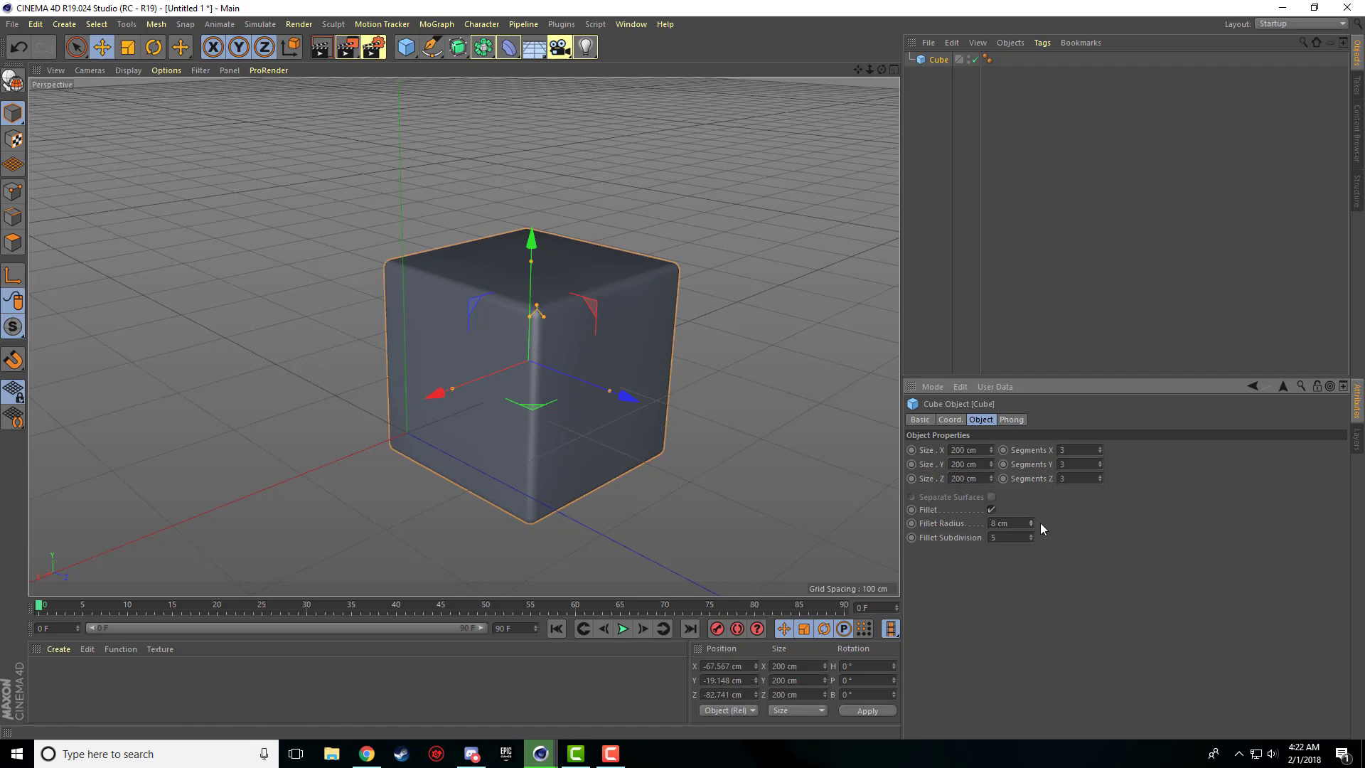
left_click_drag(1030, 523, 1032, 489)
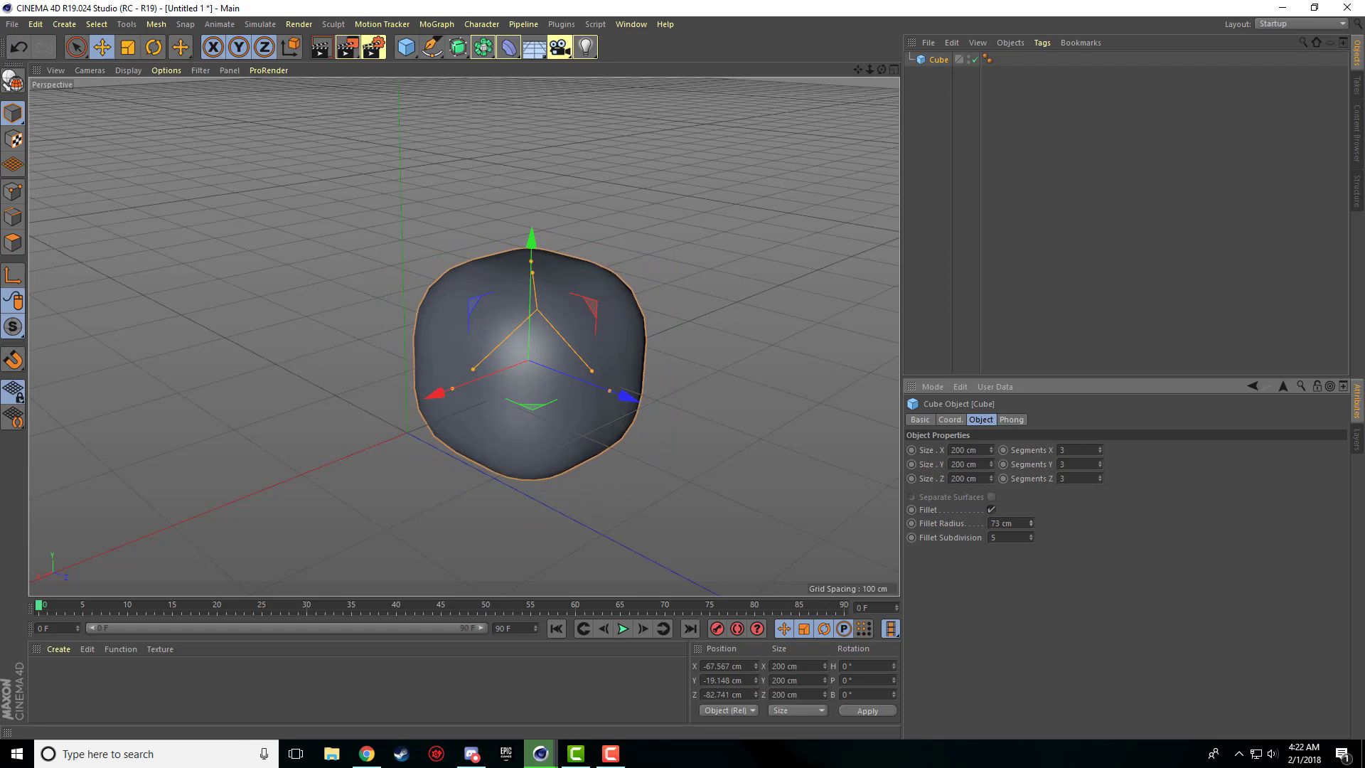
- Smooth the rounded edges by raising the fillet subdivision to 62 and on to 68
scroll(658, 357, "up", 2)
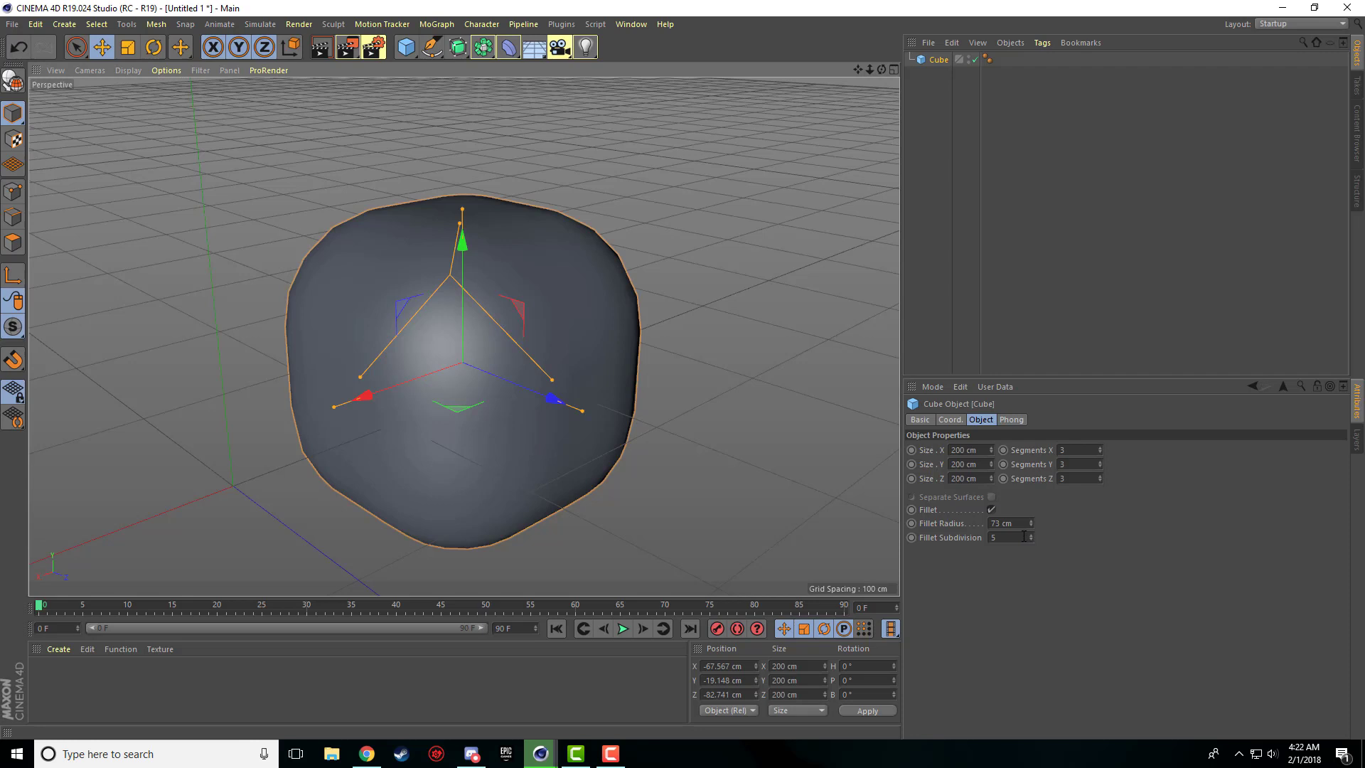
double_click(989, 538)
left_click_drag(1031, 536, 1035, 508)
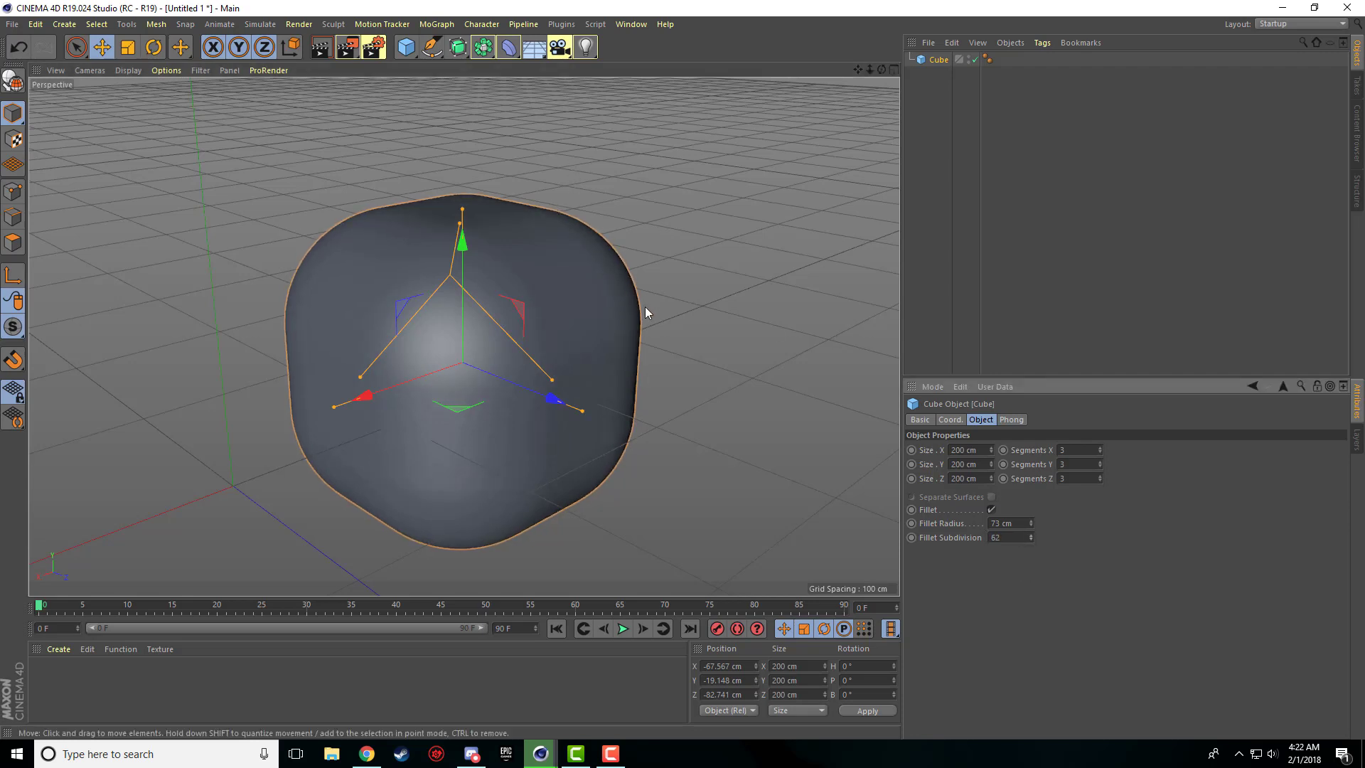
mouse_move(1030, 538)
left_mouse_down()
mouse_move(1030, 561)
mouse_move(1029, 536)
left_mouse_up()
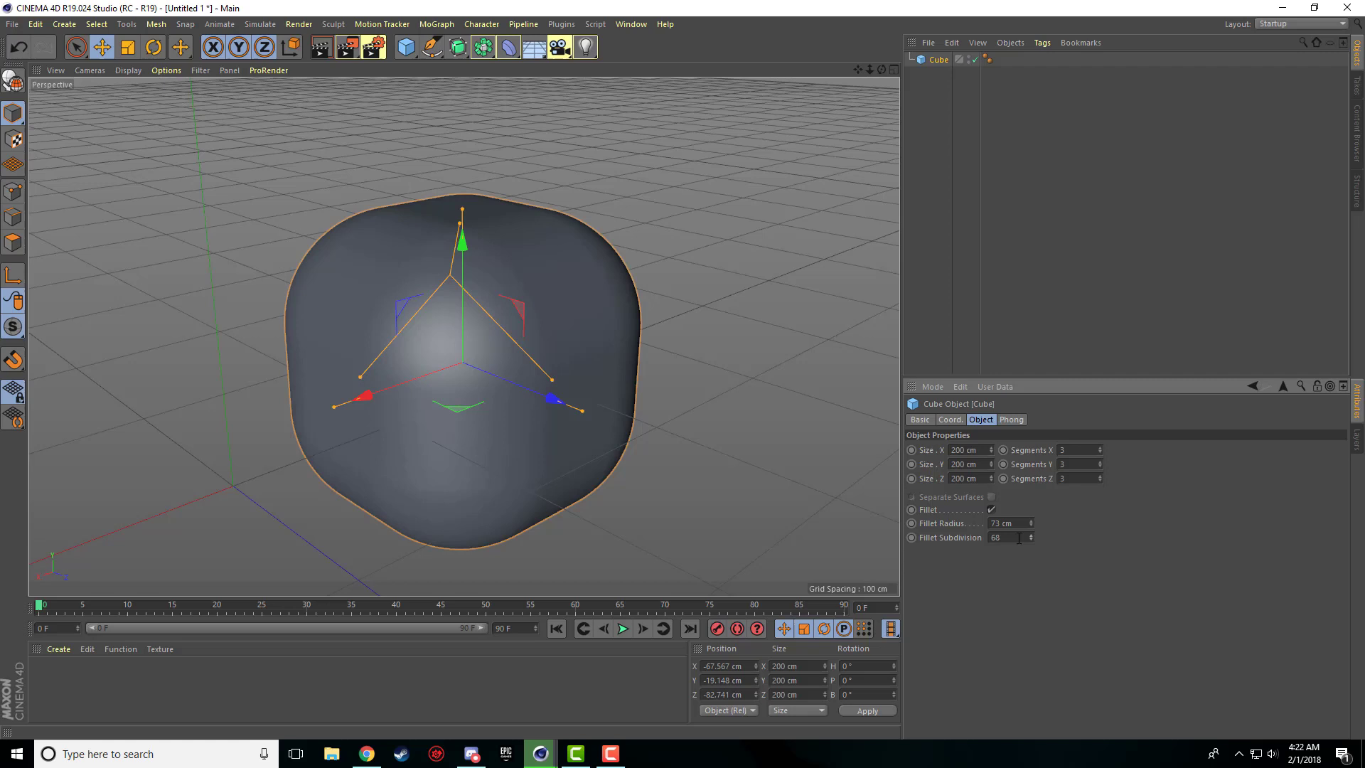
- Set the cube's fillet subdivision to 5 and its fillet radius to 10 cm
left_click_drag(1019, 538, 952, 553)
type("5")
key("Return")
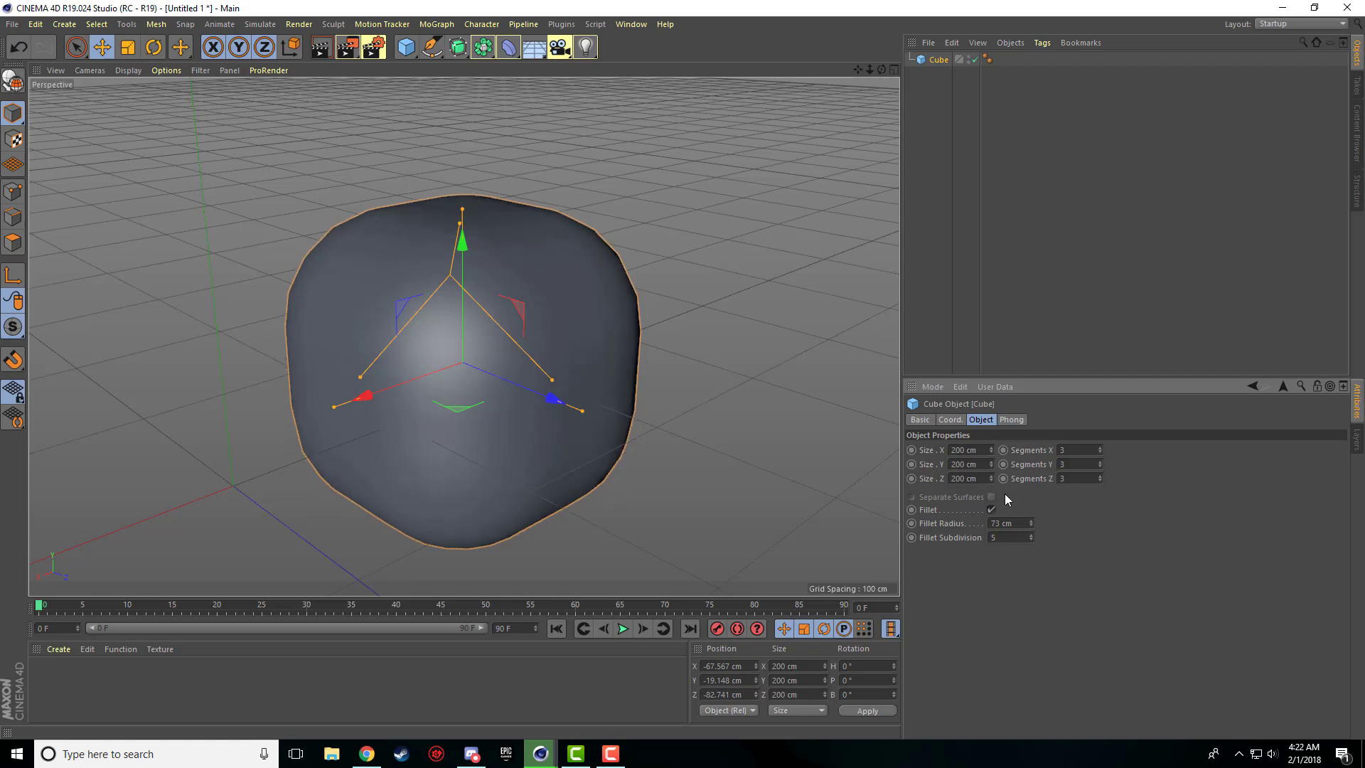
double_click(1022, 522)
type("10")
key("Return")
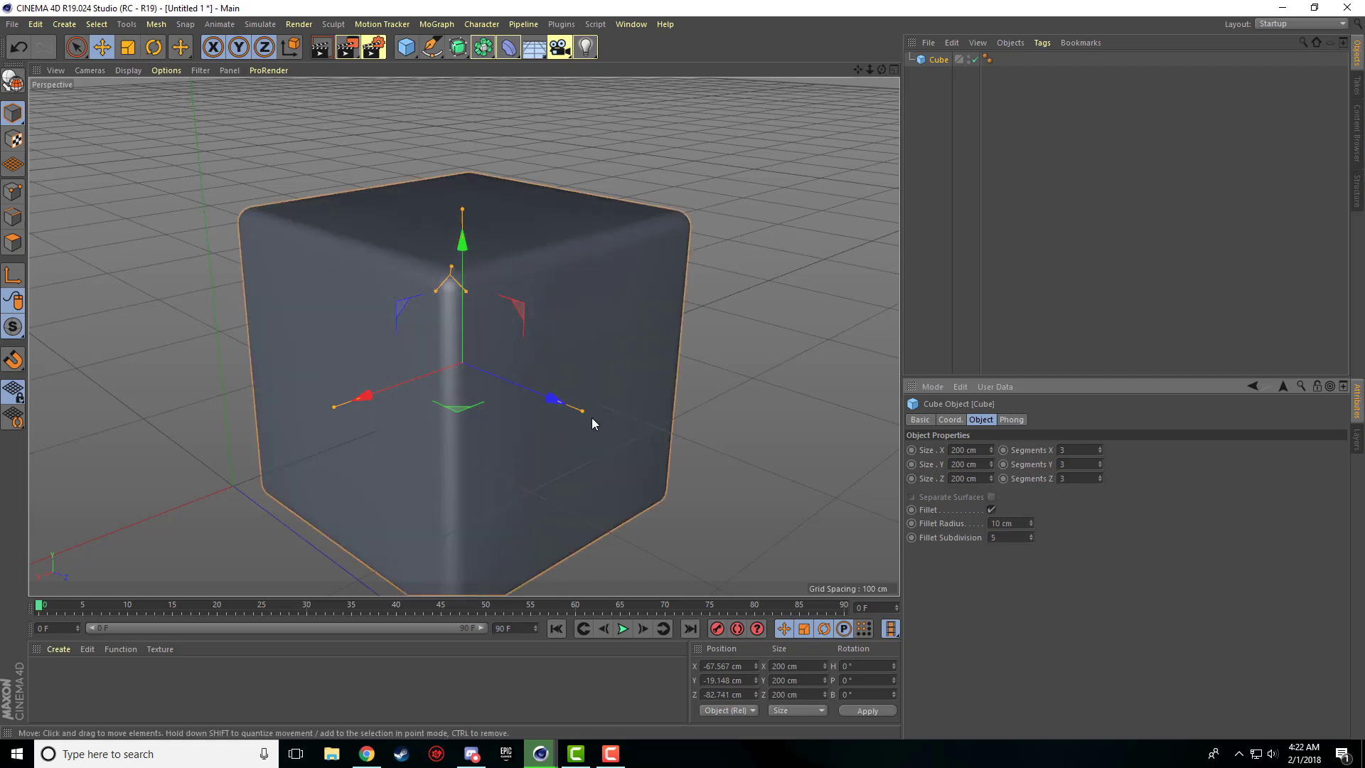
- Frame the rounded cube, render it in the perspective view and open the render settings
scroll(525, 377, "down", 1)
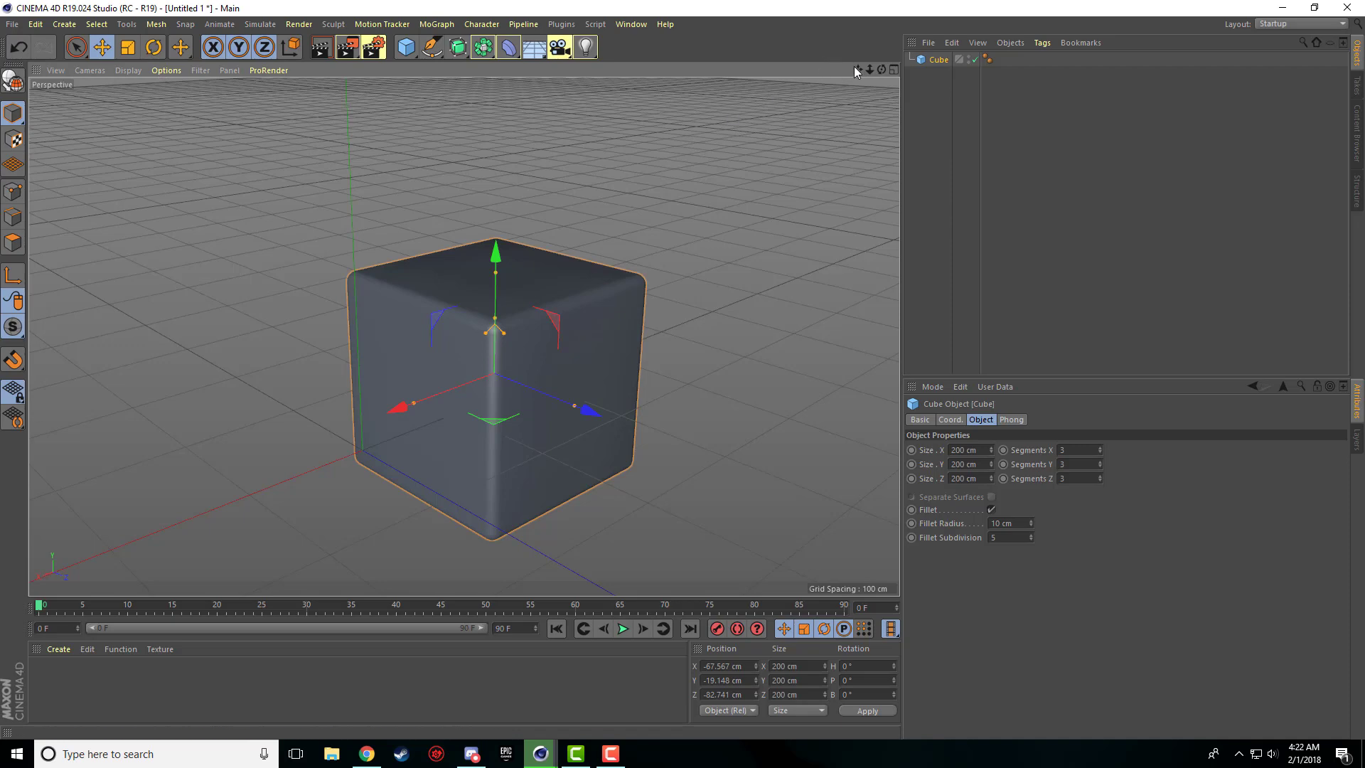
left_click_drag(856, 69, 825, 227)
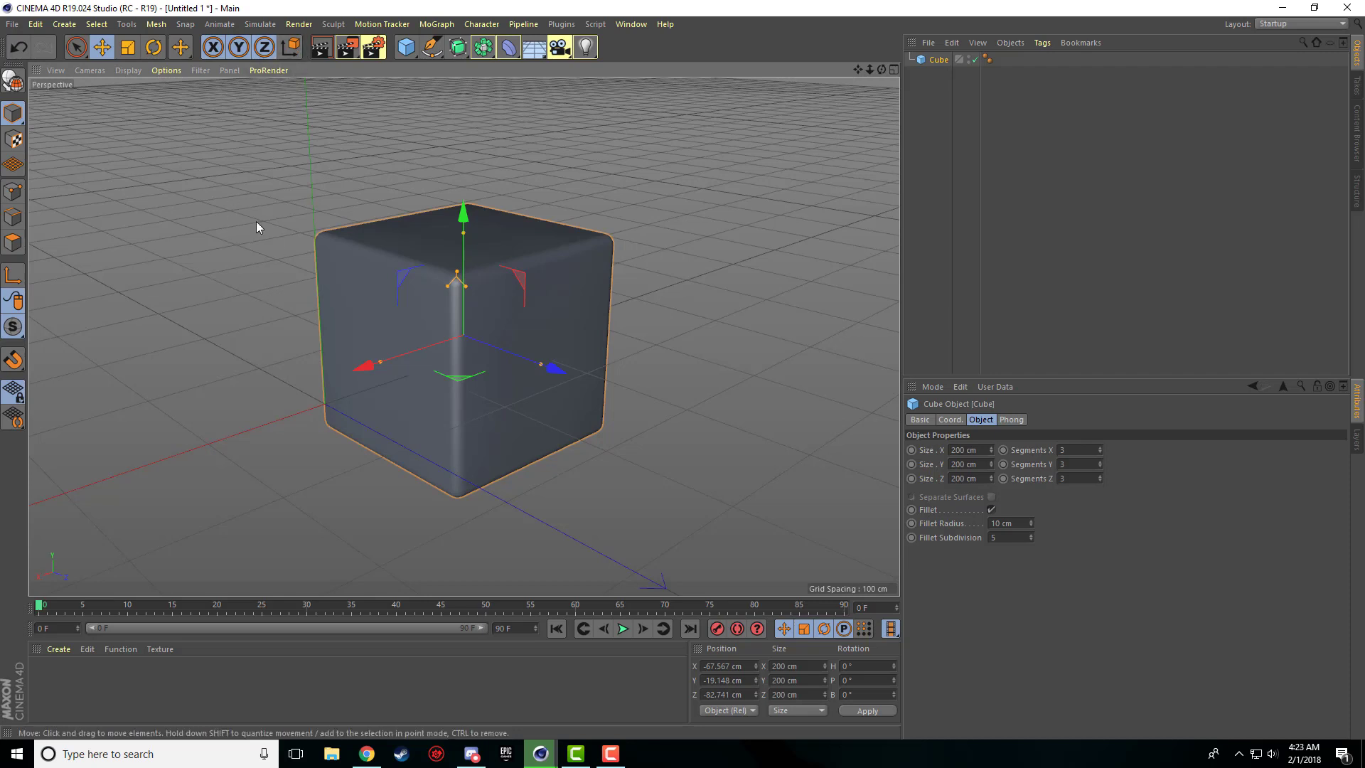
scroll(315, 275, "down", 1)
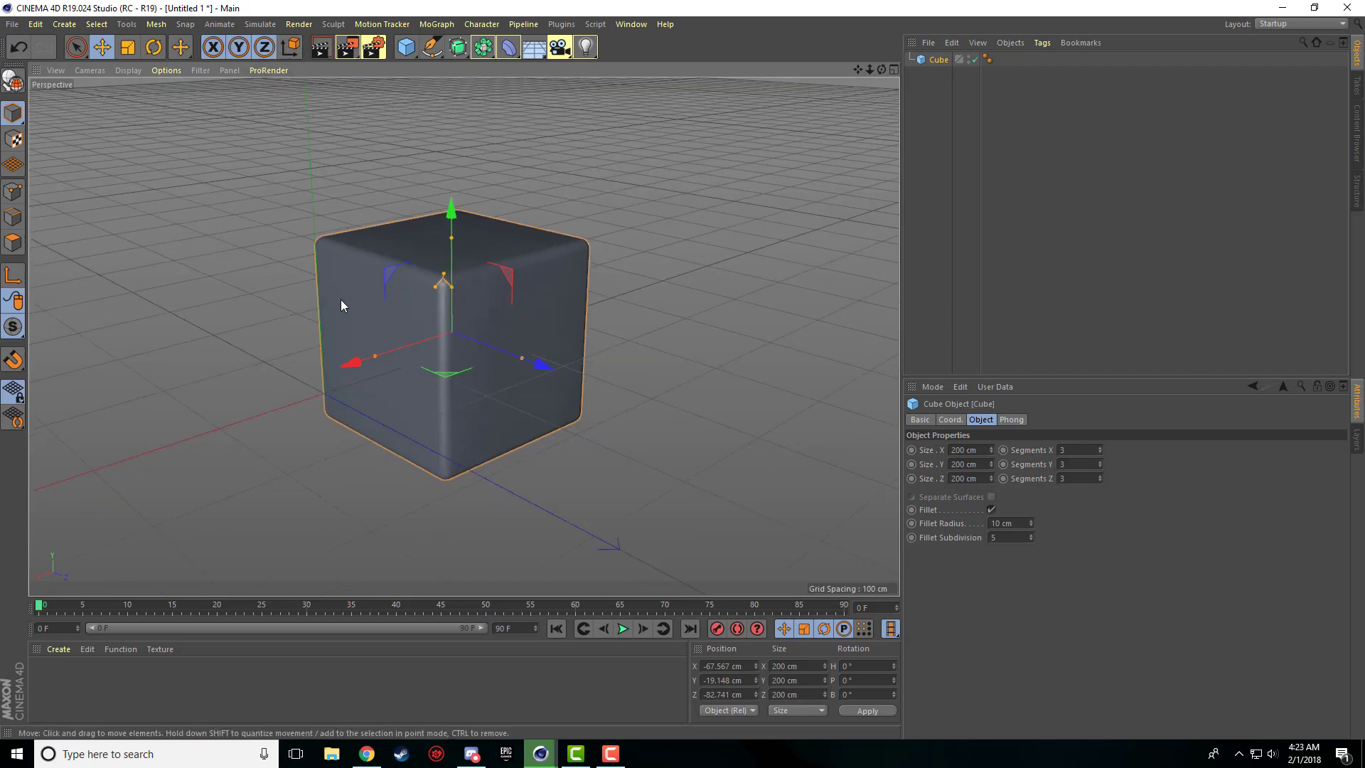
left_click(319, 47)
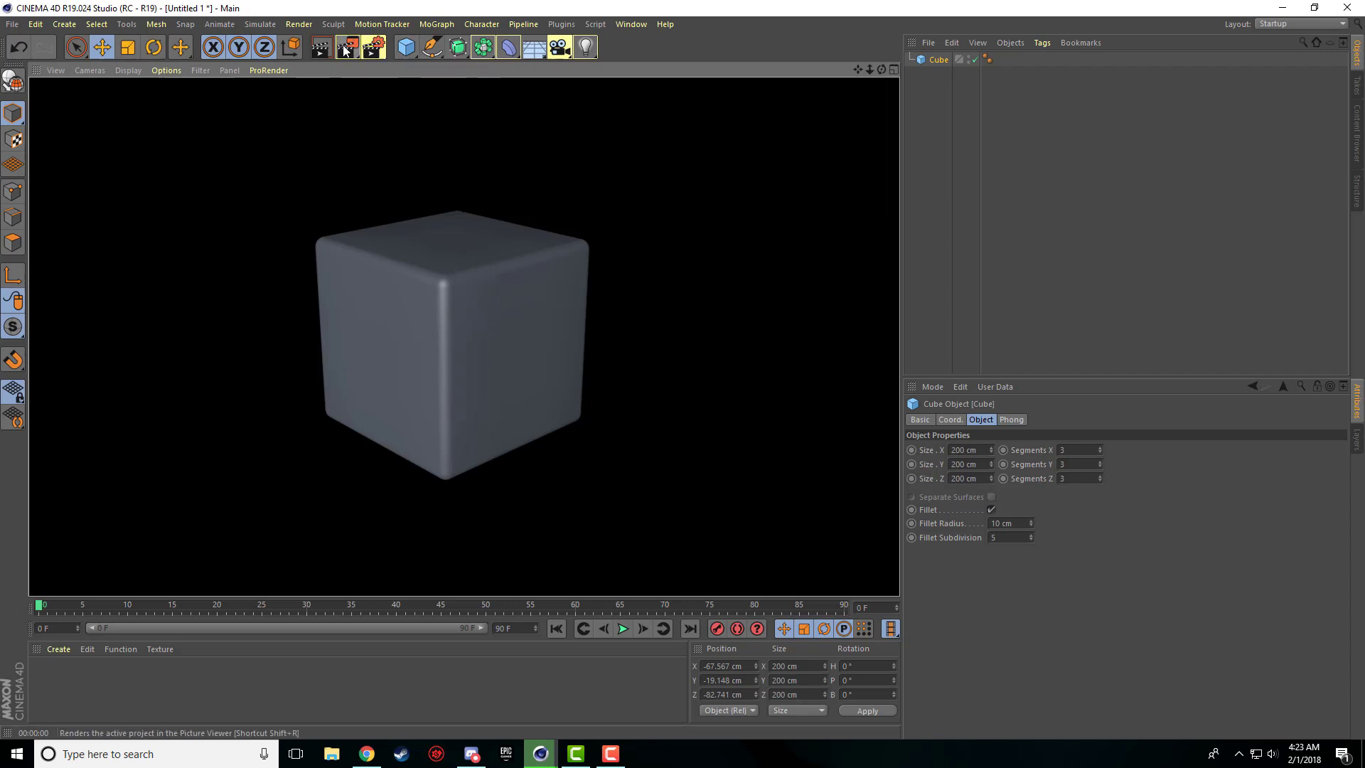
left_click(379, 46)
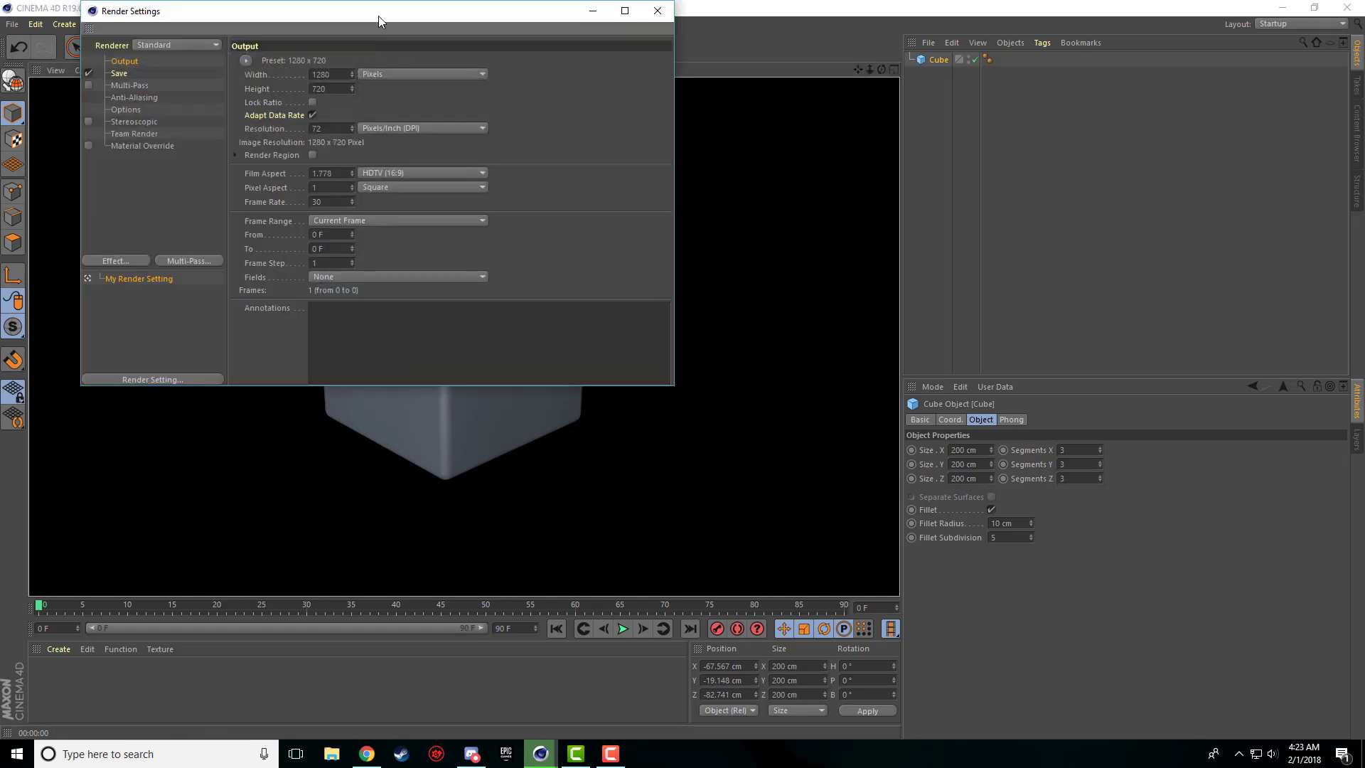
- Examine the output resolution presets for screen, web, film and print in the render settings, keeping the current preset
left_click_drag(378, 15, 478, 160)
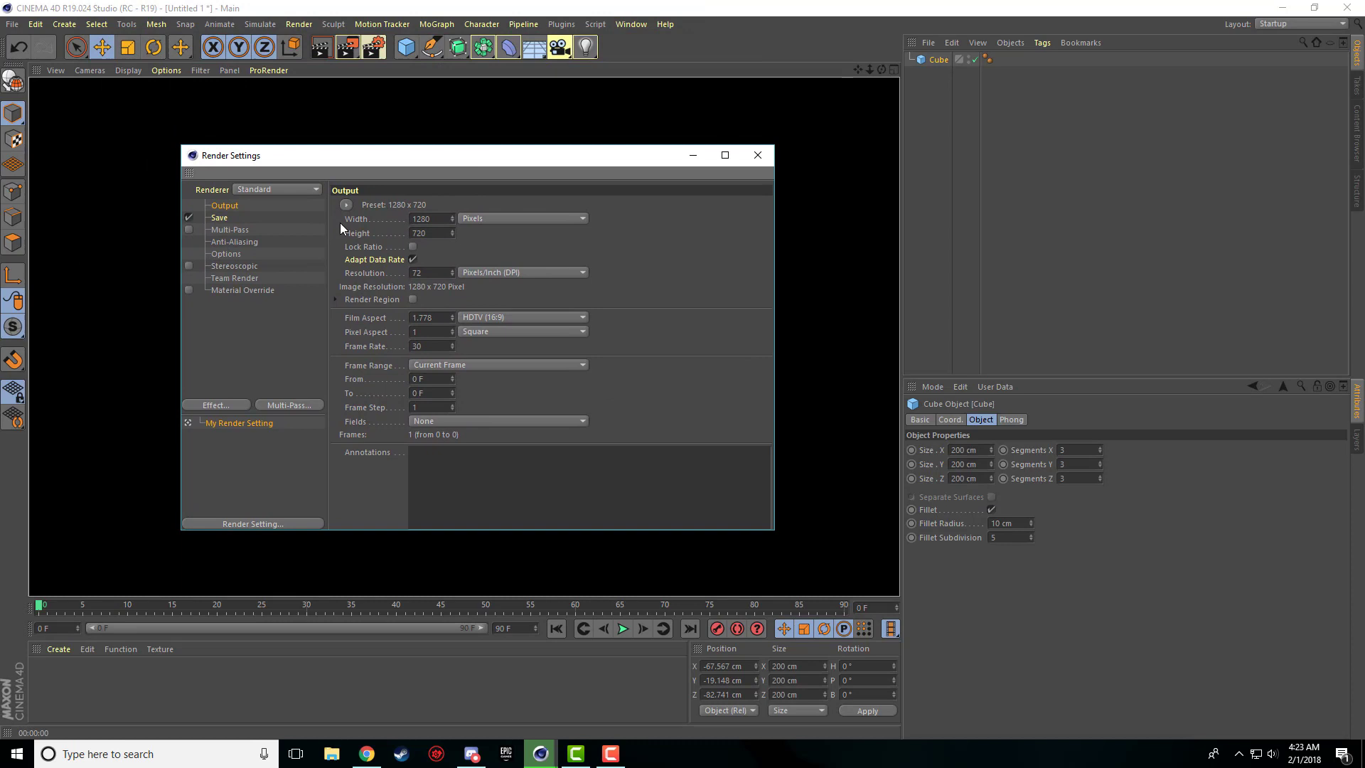
left_click(344, 205)
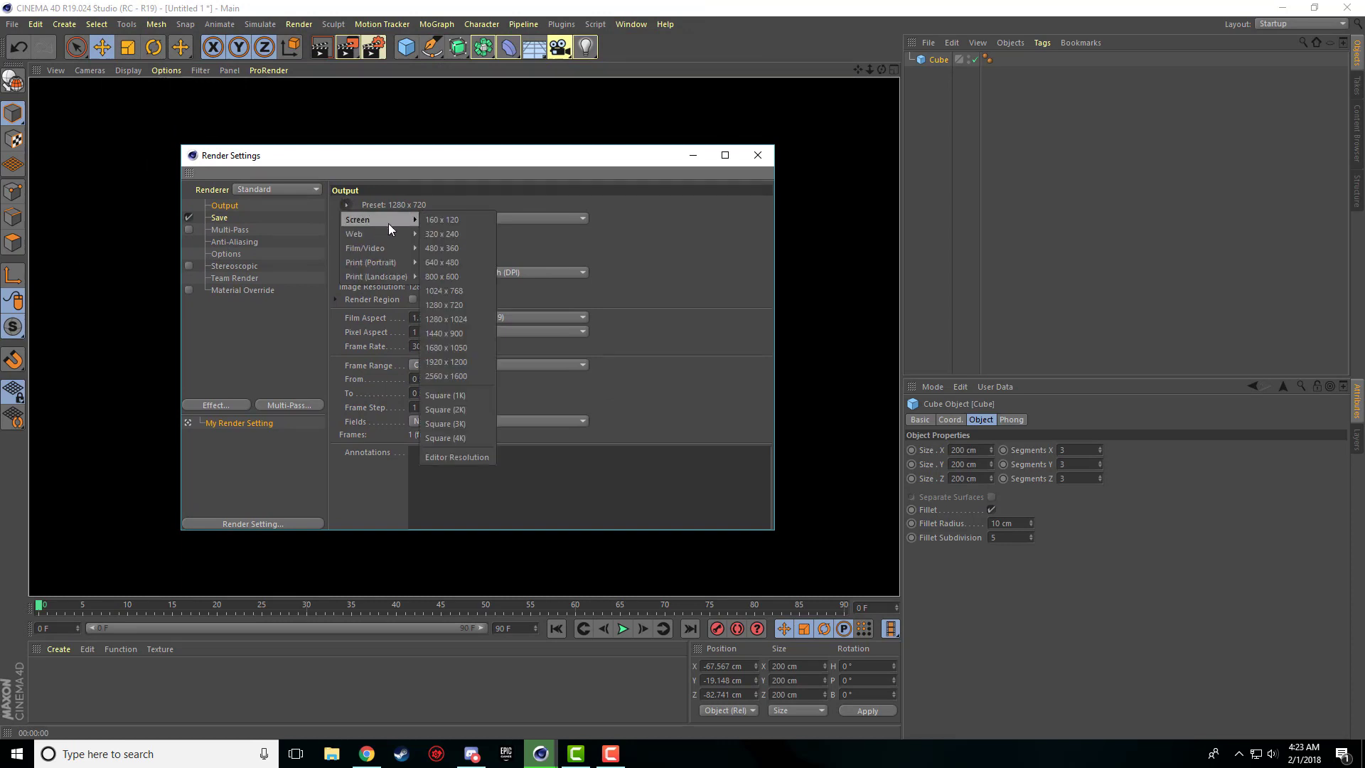
mouse_move(395, 236)
mouse_move(408, 215)
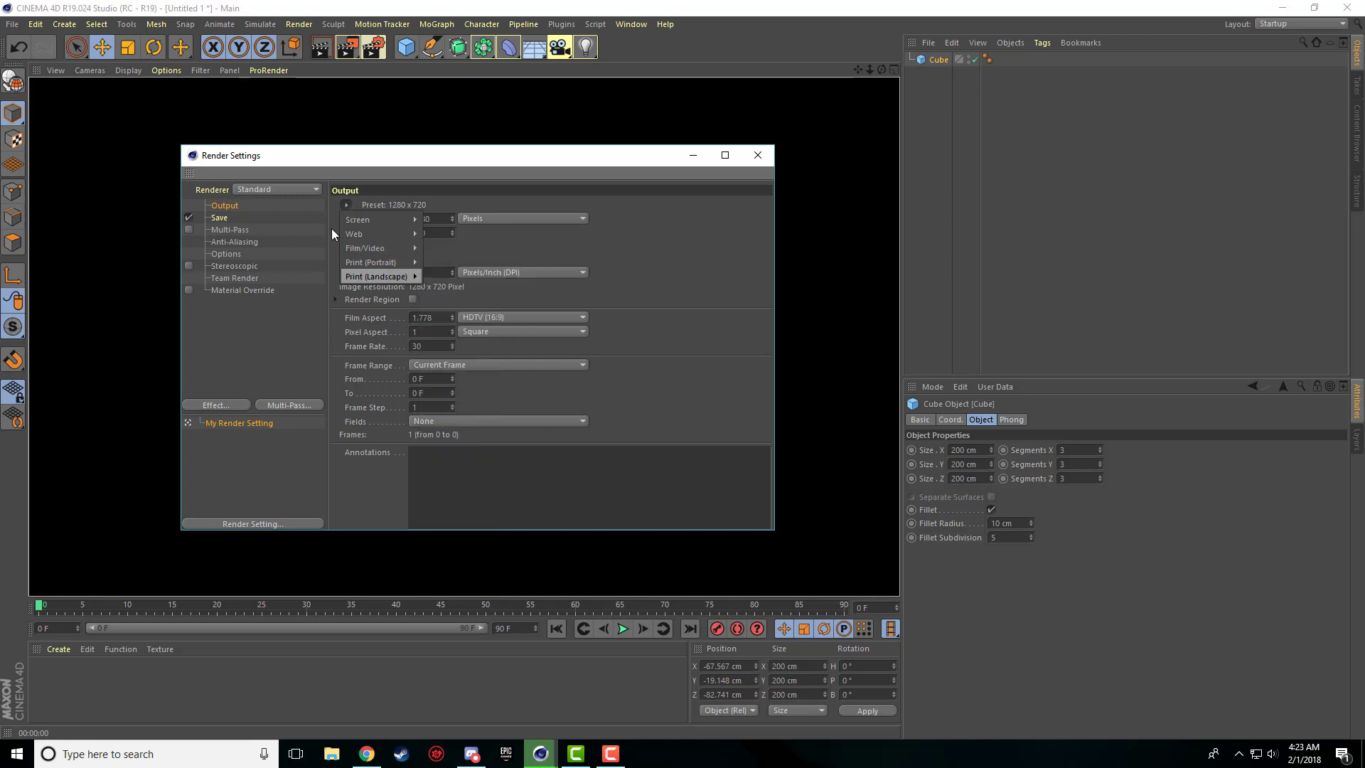
left_click(637, 249)
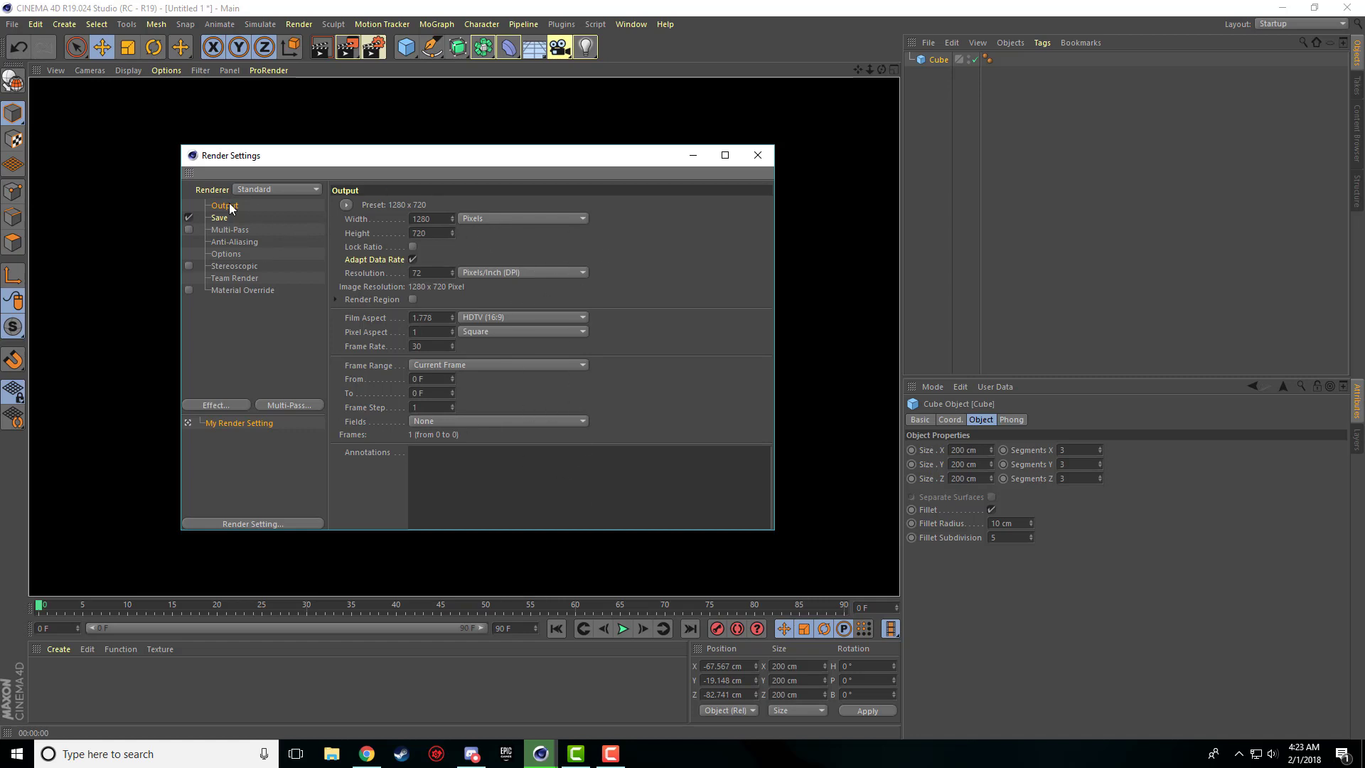
- Look through the multi-pass, anti-aliasing, options, stereoscopic, team render and material override render settings, and close them
left_click_drag(280, 156, 277, 124)
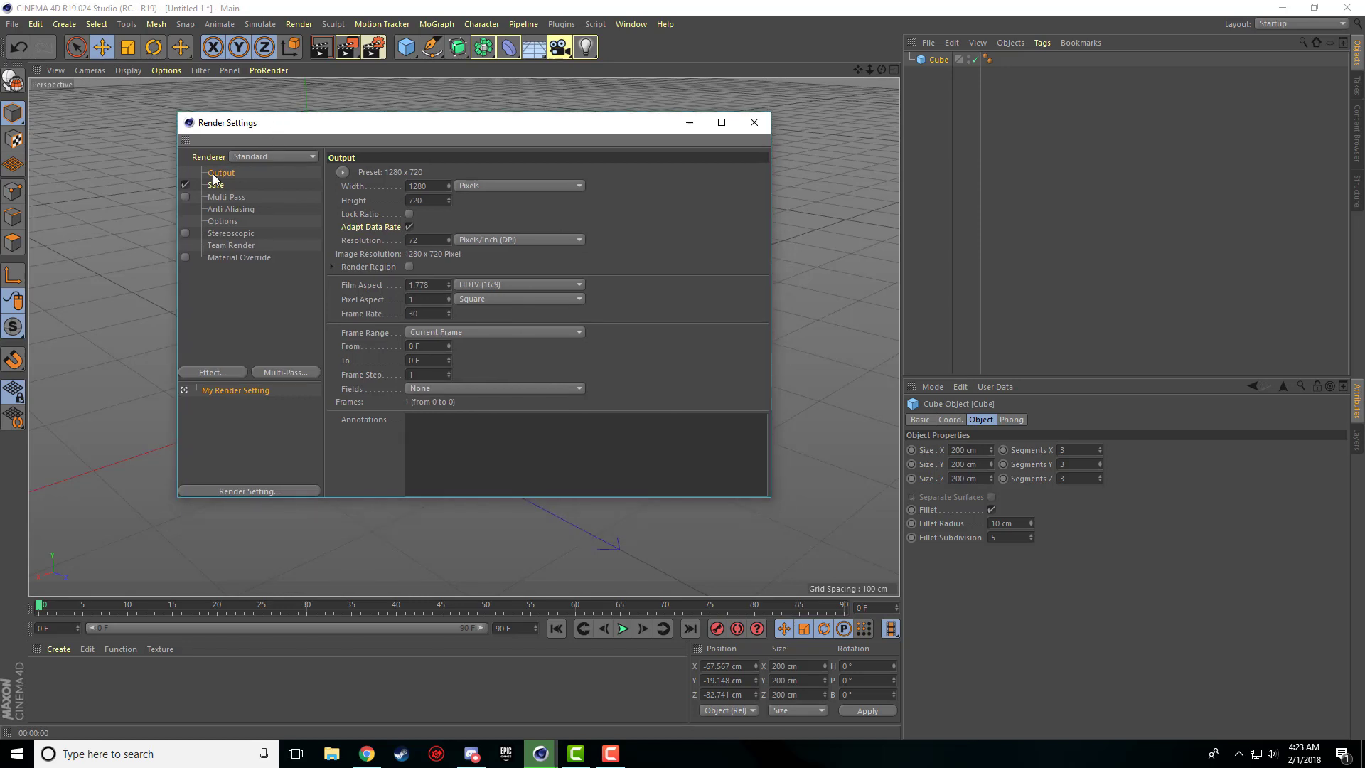
left_click(227, 197)
left_click(241, 210)
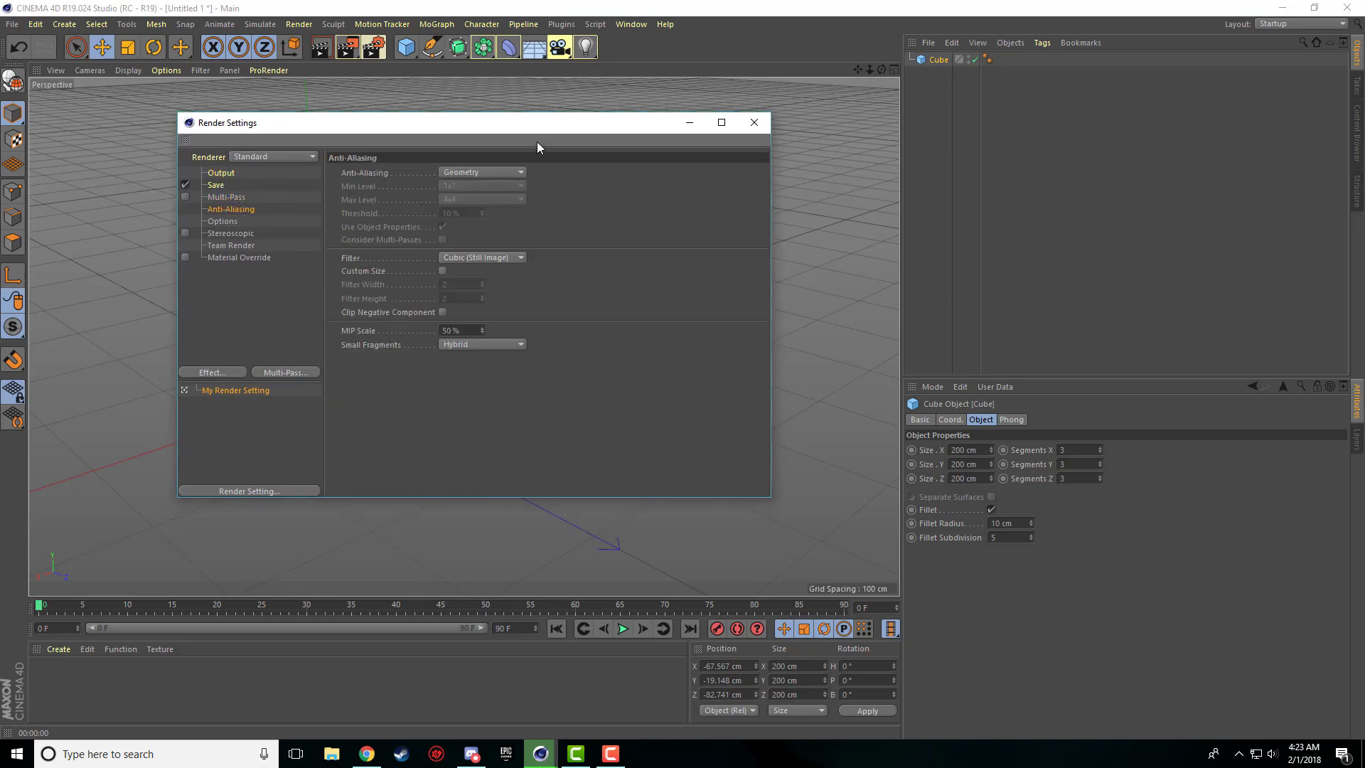
left_click_drag(530, 131, 512, 176)
left_click(219, 268)
left_click(216, 281)
left_click(216, 292)
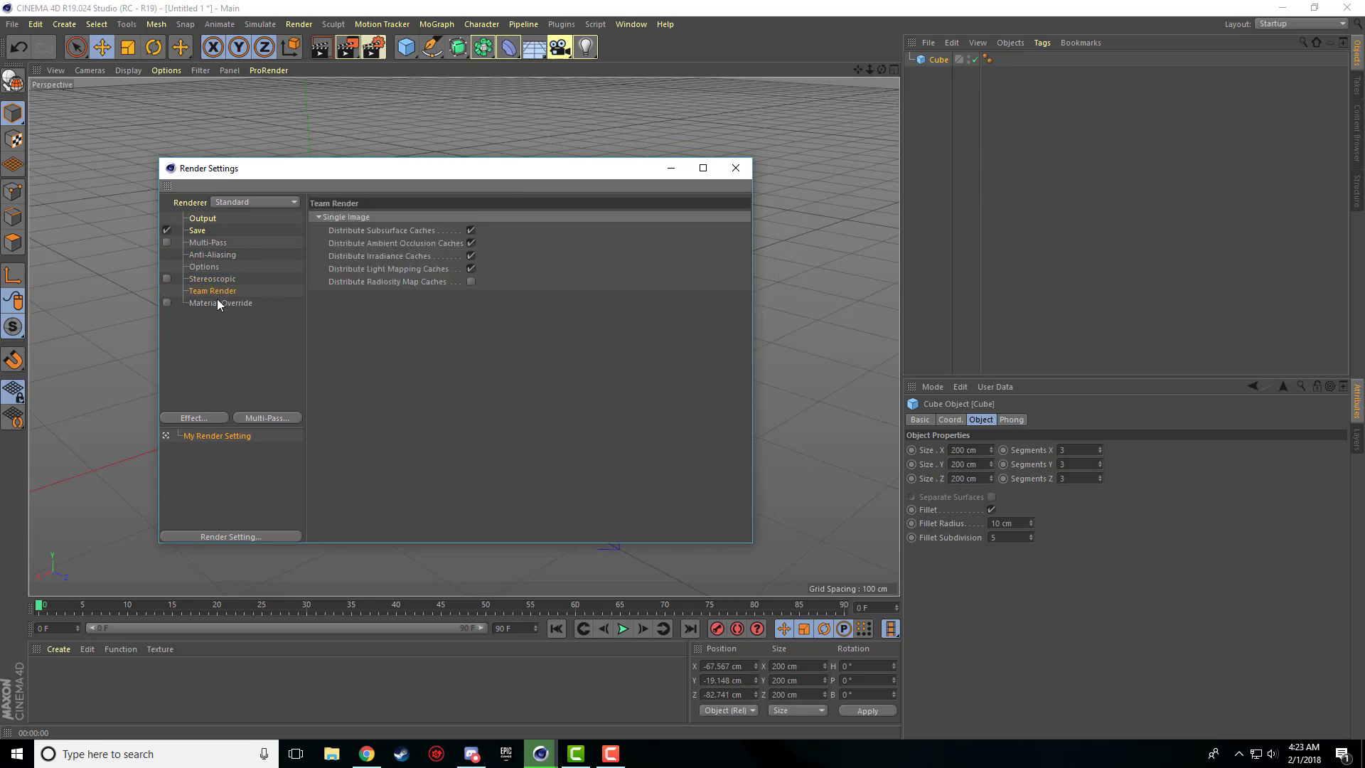
left_click(219, 301)
left_click(211, 256)
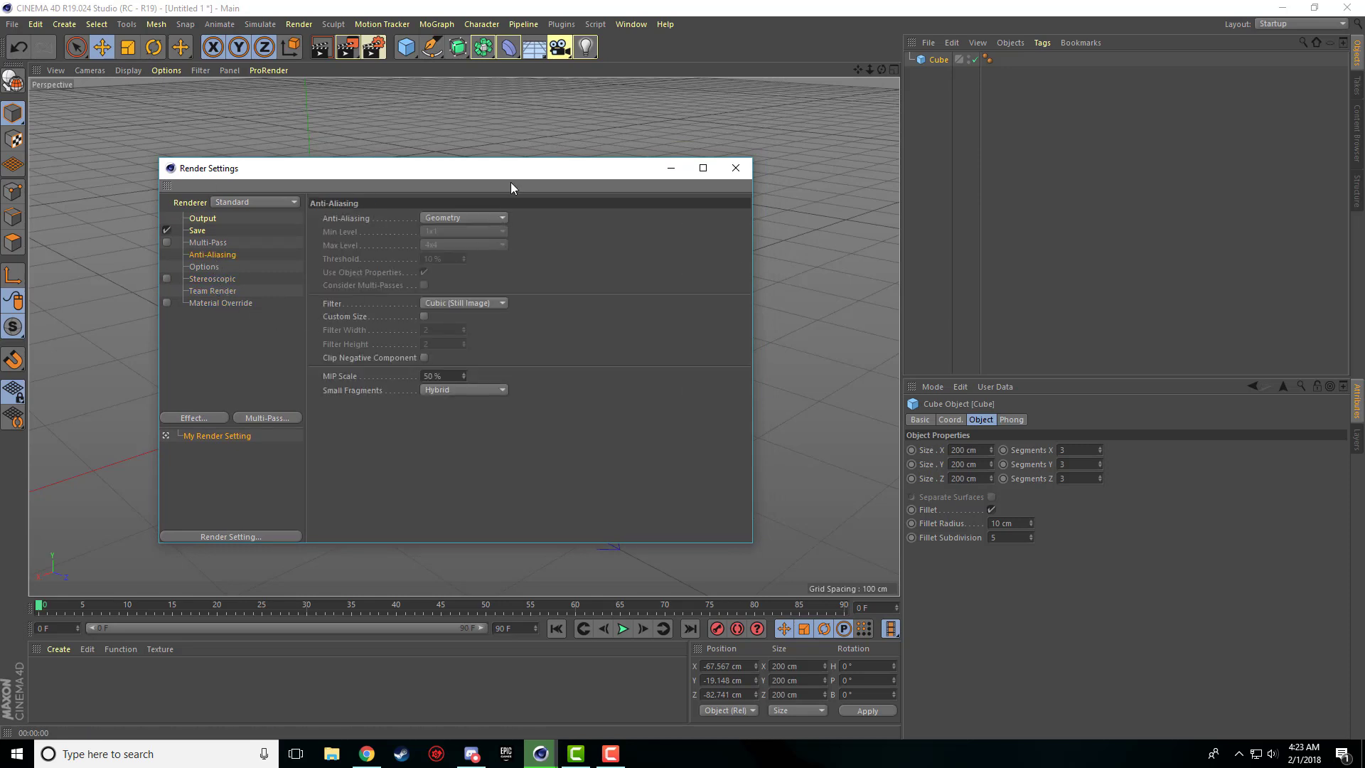
left_click_drag(511, 182, 552, 176)
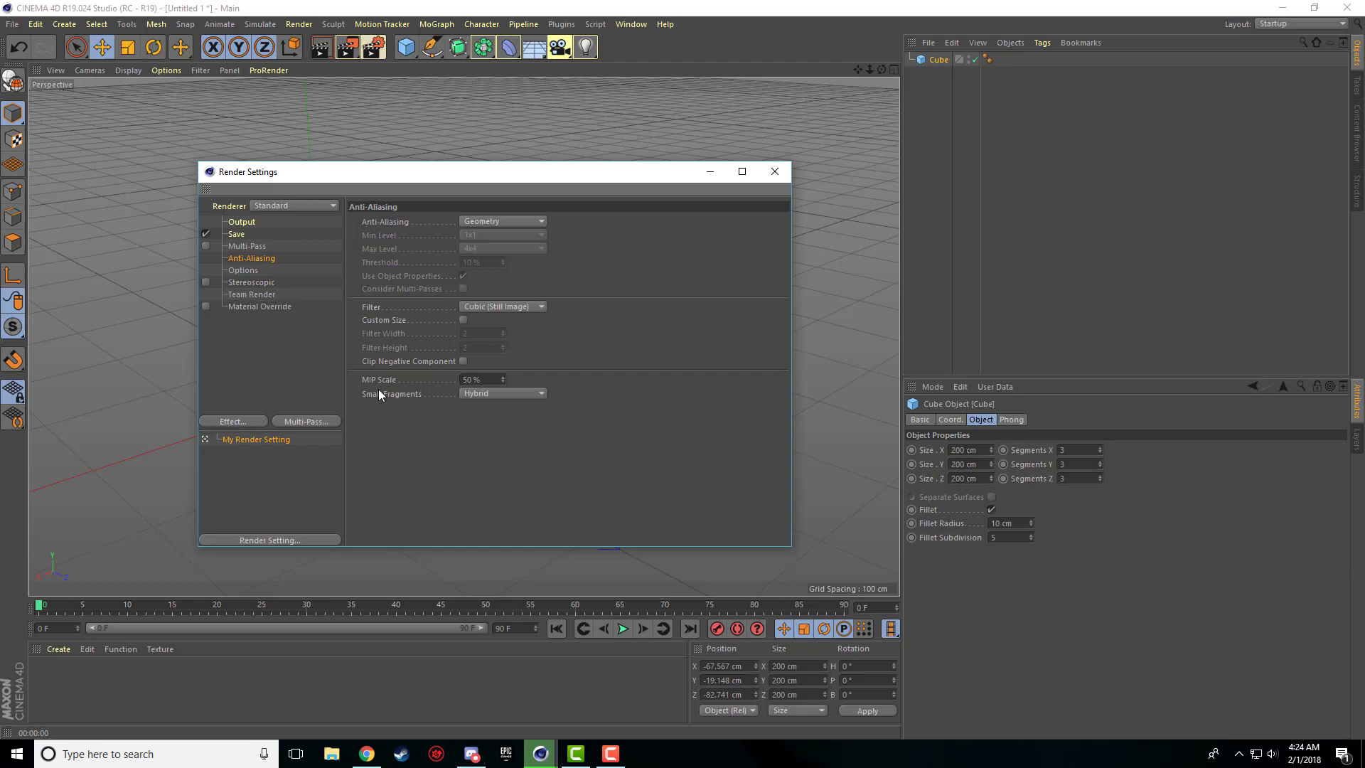
left_click(776, 173)
- Add a capsule to the scene and move the cube away from it along Z to about 275 cm
scroll(586, 313, "down", 3)
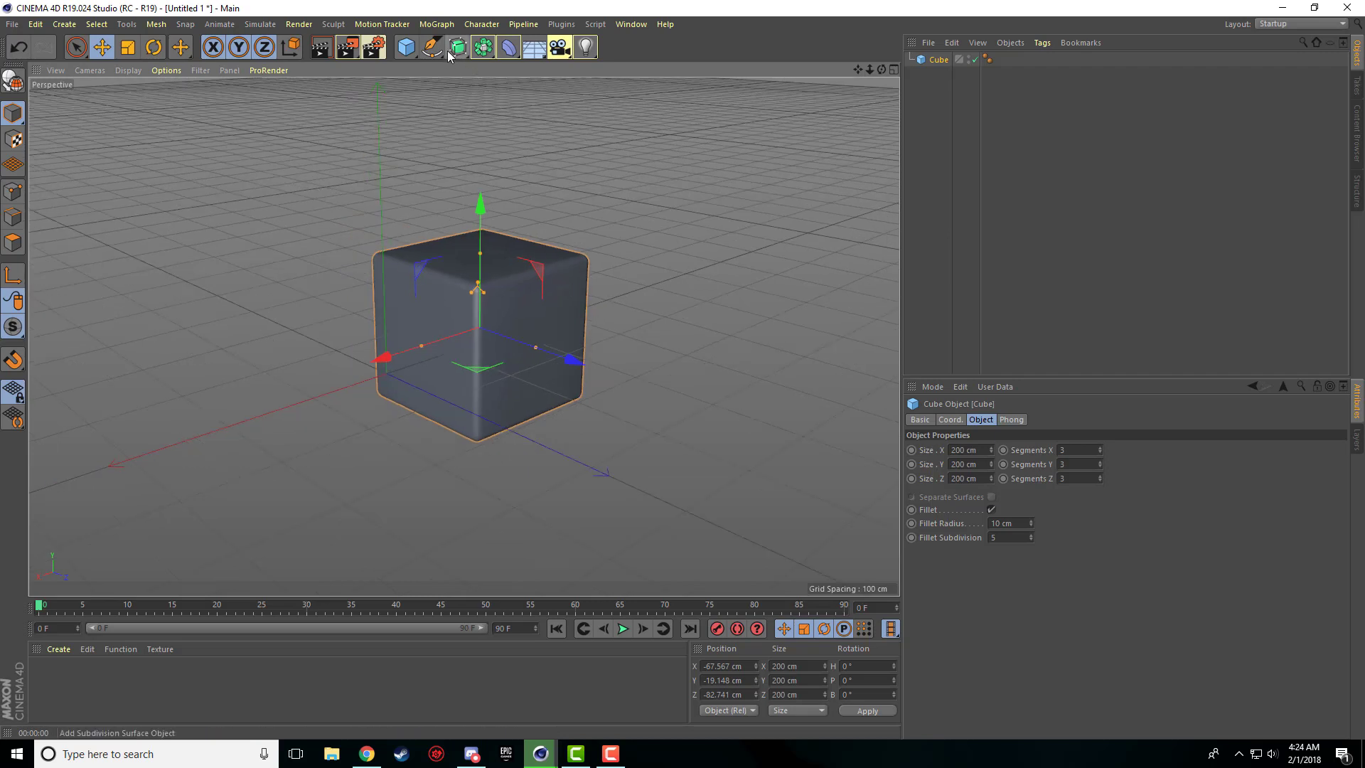
left_click(410, 53)
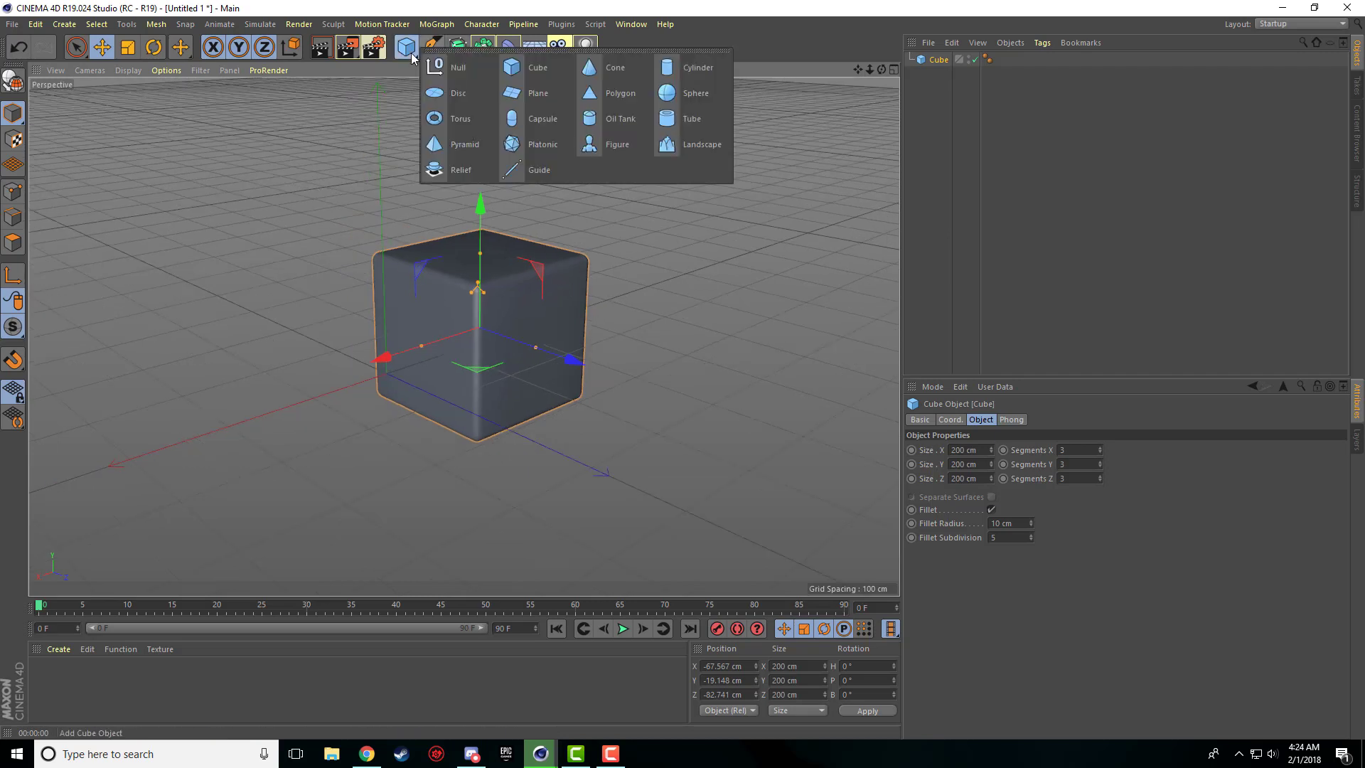
left_click(411, 50)
left_click(407, 44)
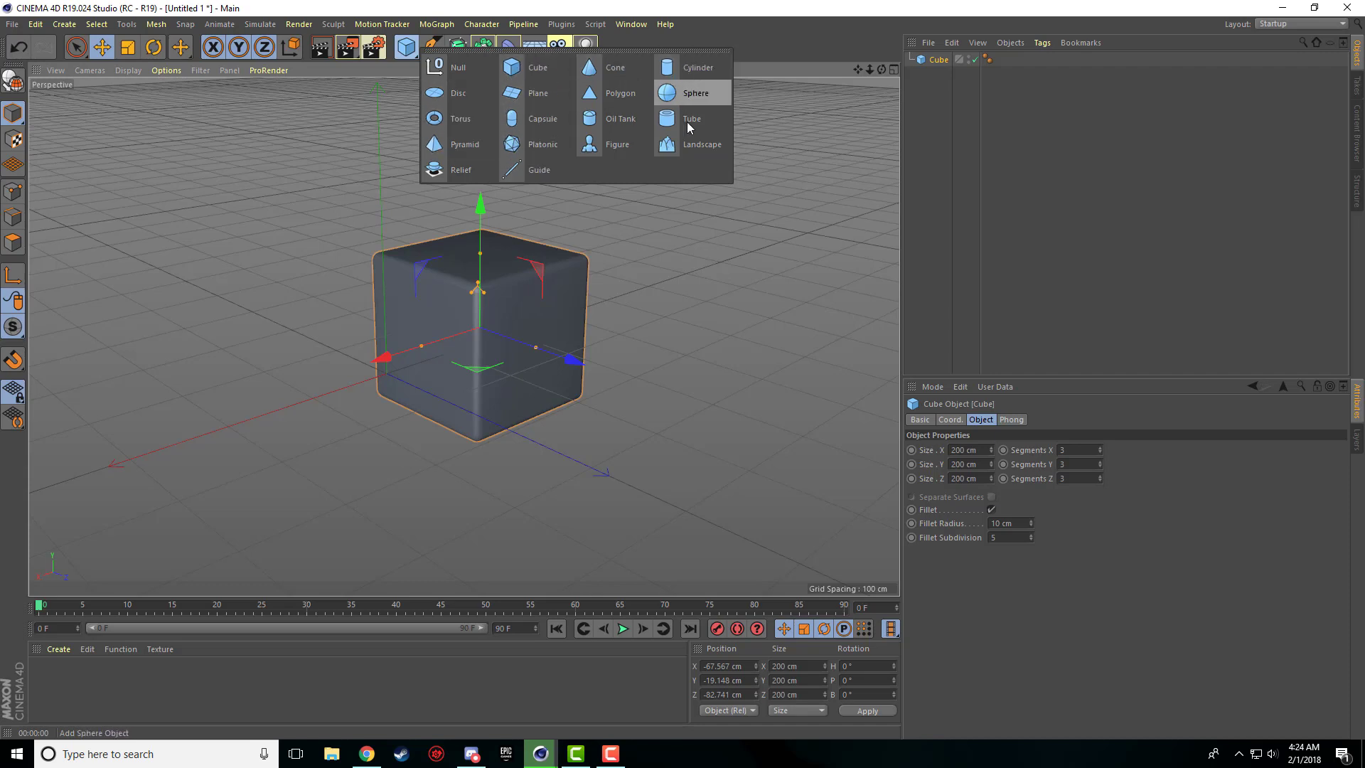
left_click(536, 119)
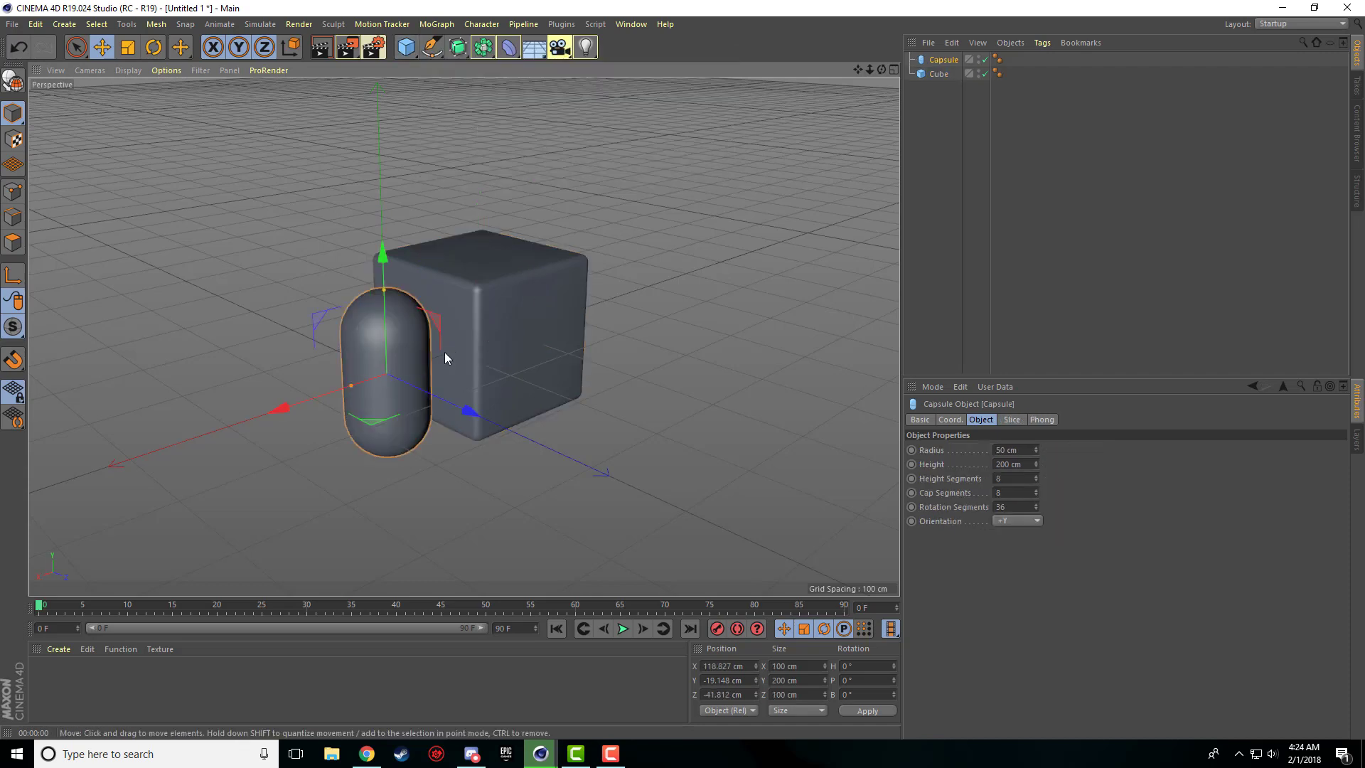
left_click(565, 357)
left_click_drag(569, 357, 814, 447)
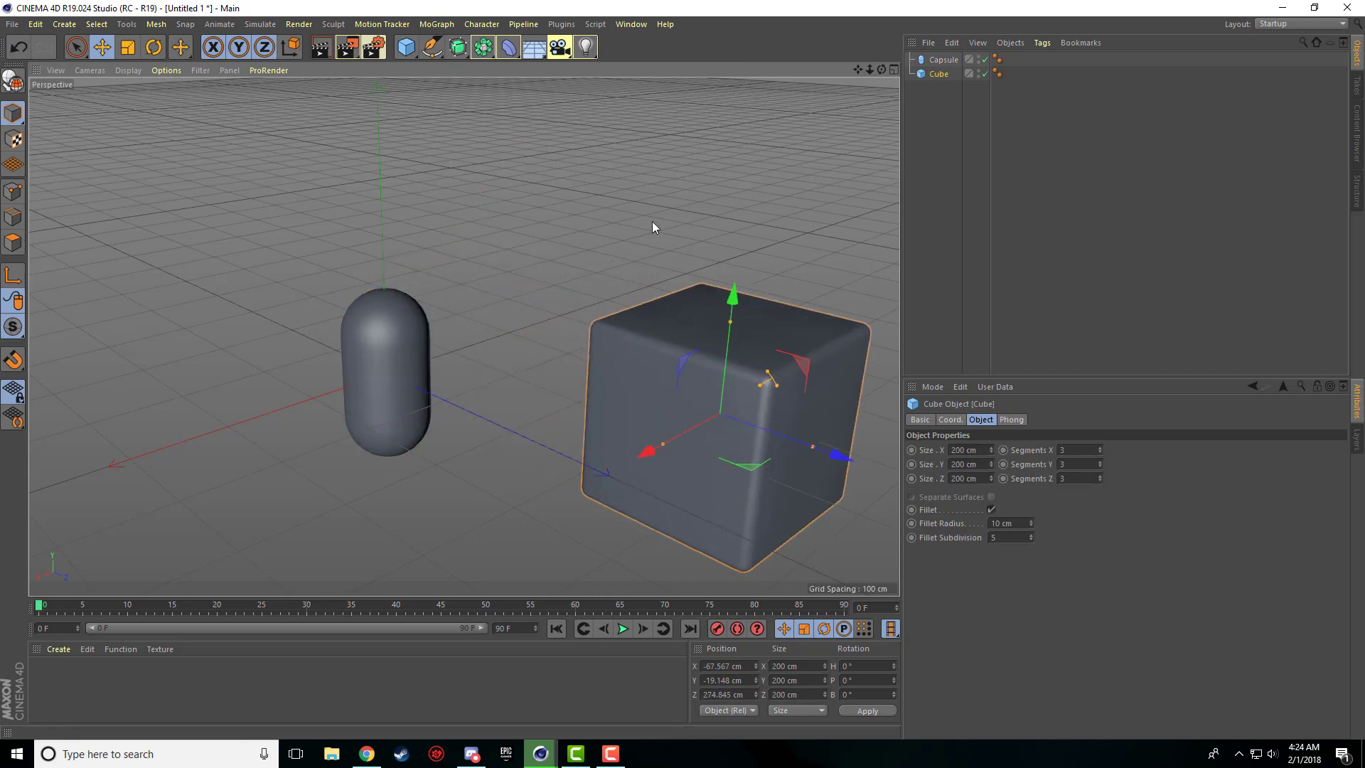
- Add an oil tank and move it along X to about -107 cm, behind the capsule
left_click(416, 57)
left_click(629, 111)
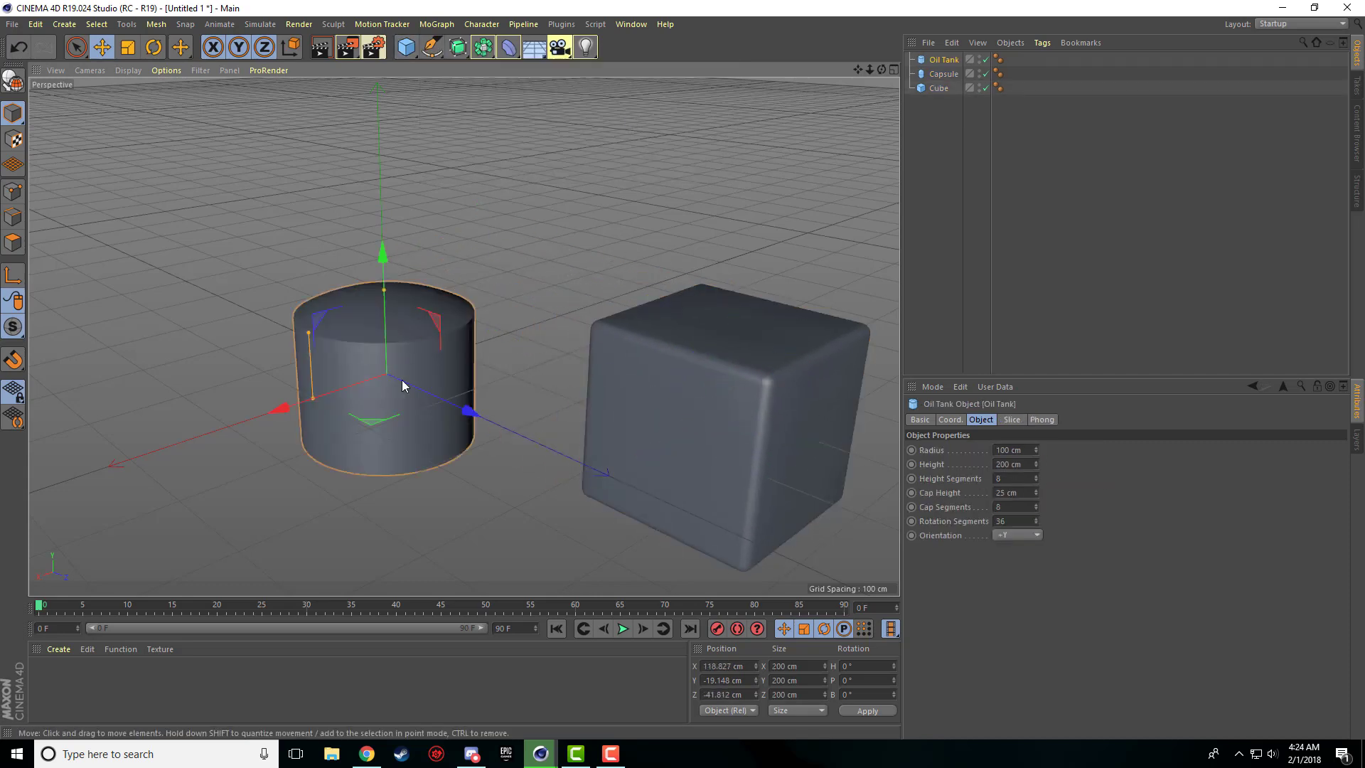
left_click_drag(290, 404, 536, 202)
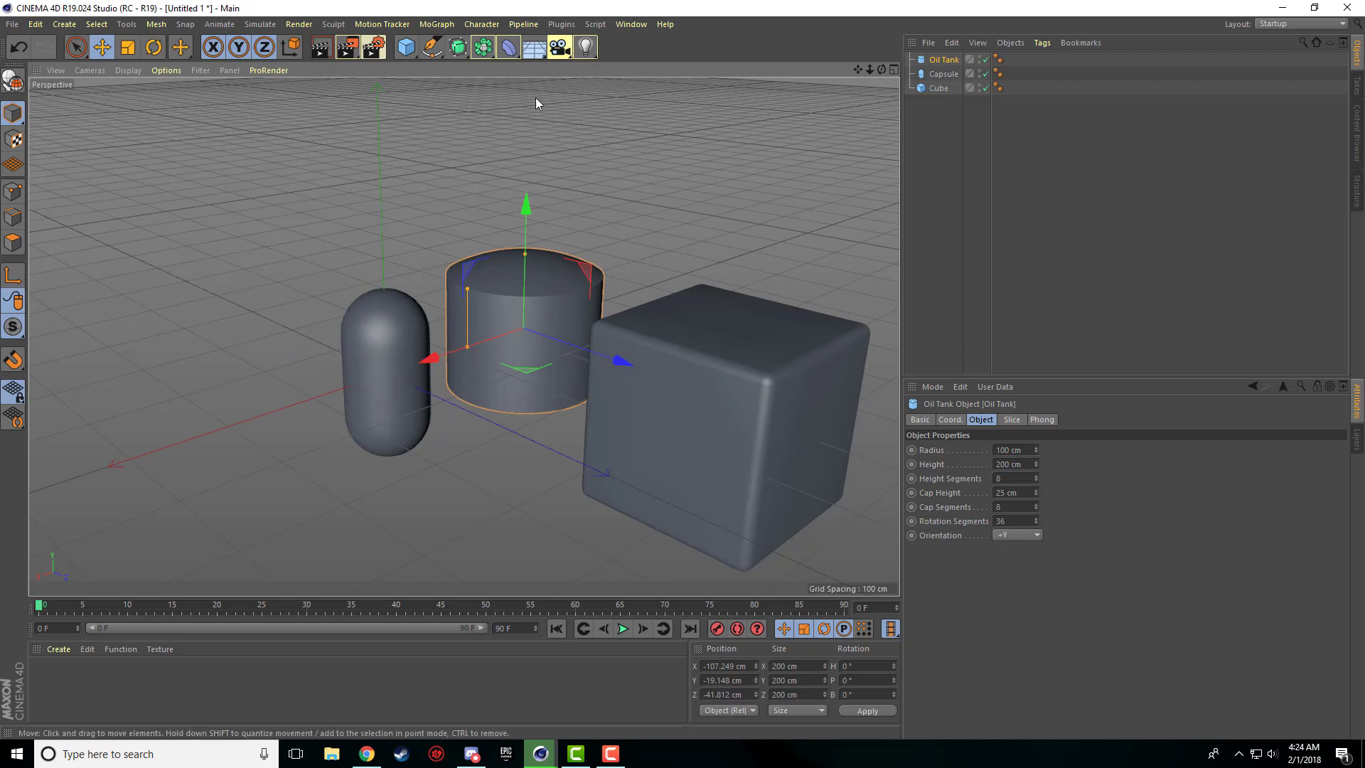
- Reposition the cube beside the oil tank, at about X -243 cm and Z 149 cm
left_click(687, 386)
left_click_drag(838, 457, 695, 344)
left_click_drag(881, 390, 781, 344)
- Move the oil tank away from the cube along Z to about -723 cm
left_click(431, 47)
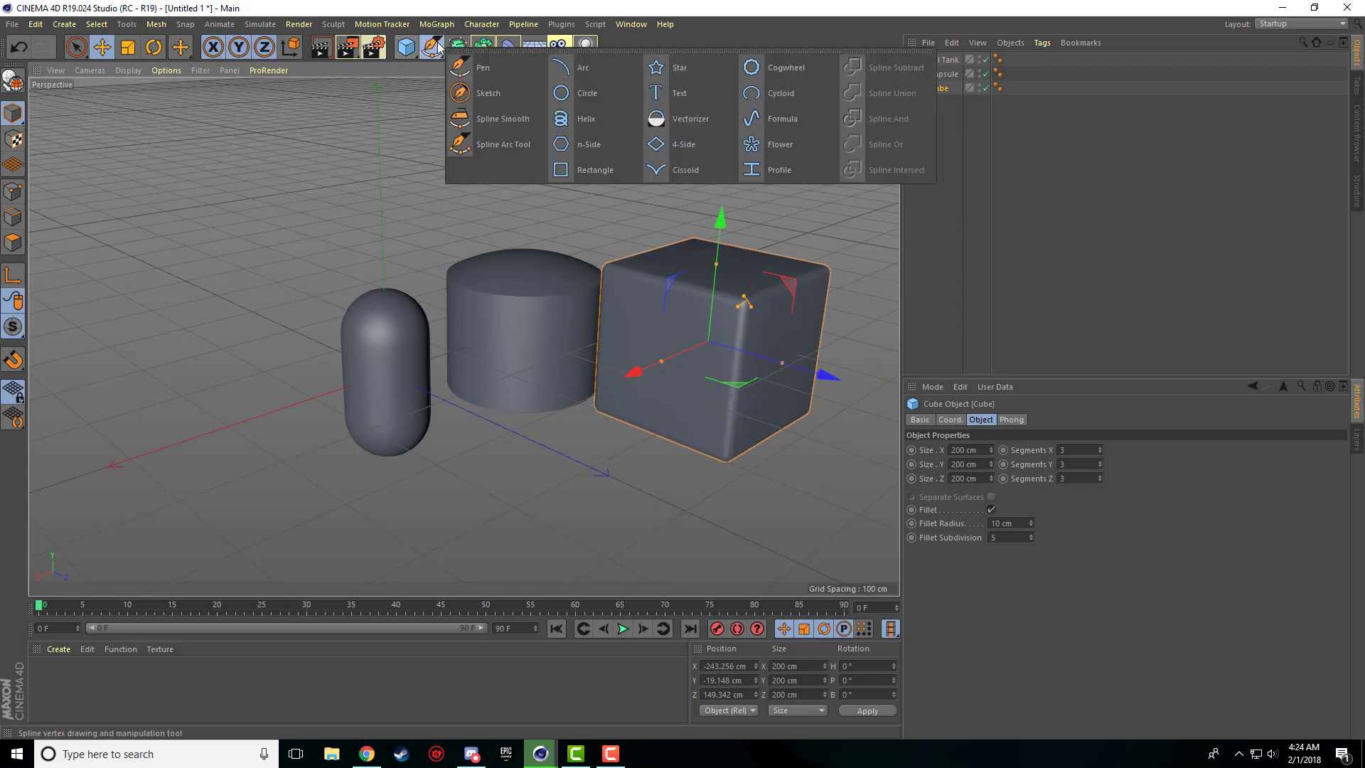
left_click(570, 341)
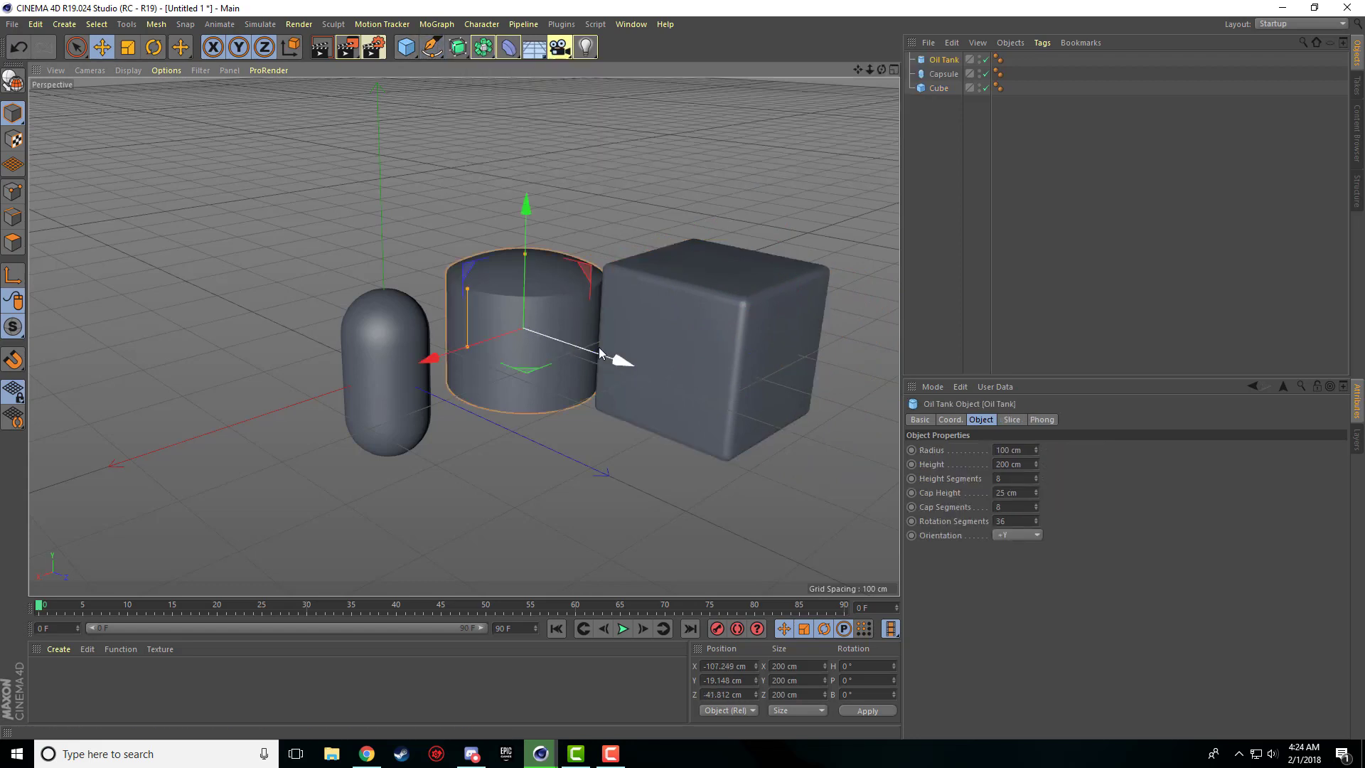
left_click_drag(624, 355, 334, 253)
left_click(482, 47)
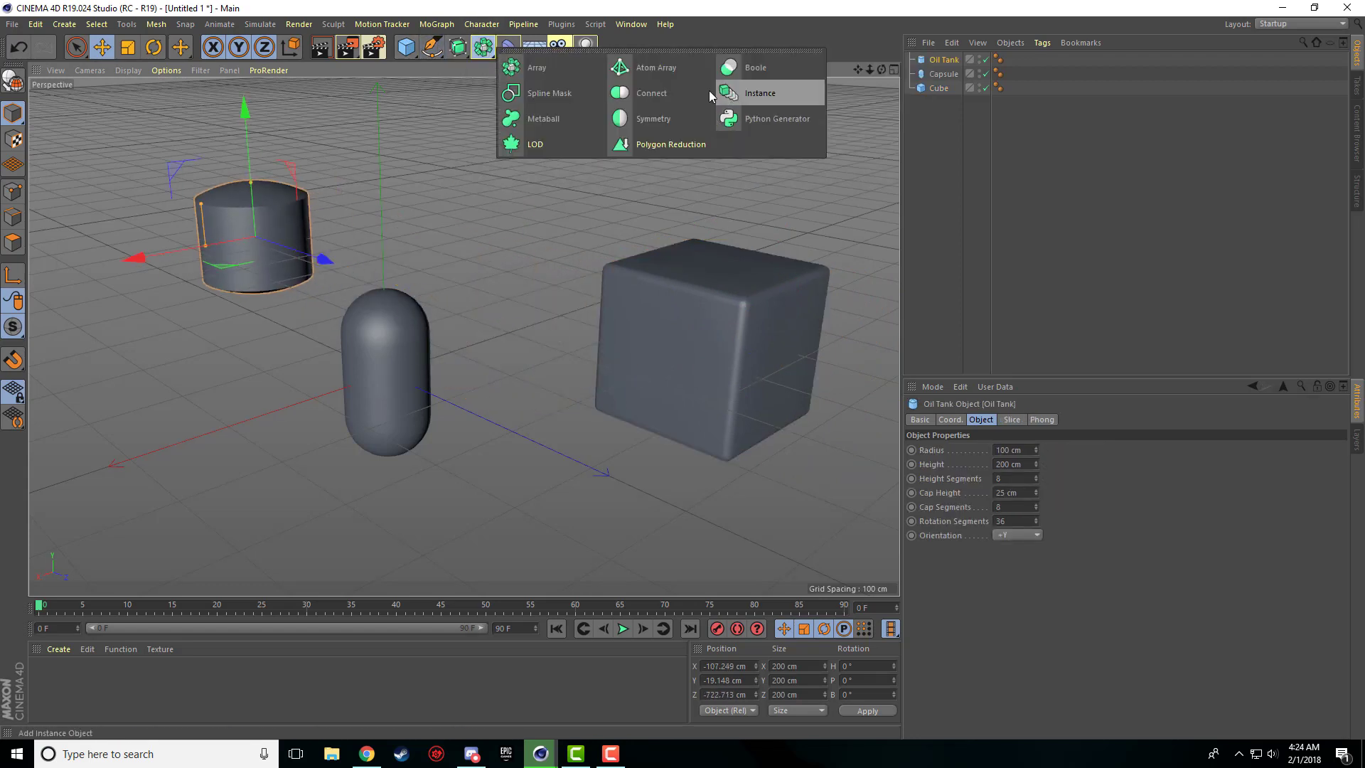
left_click(508, 46)
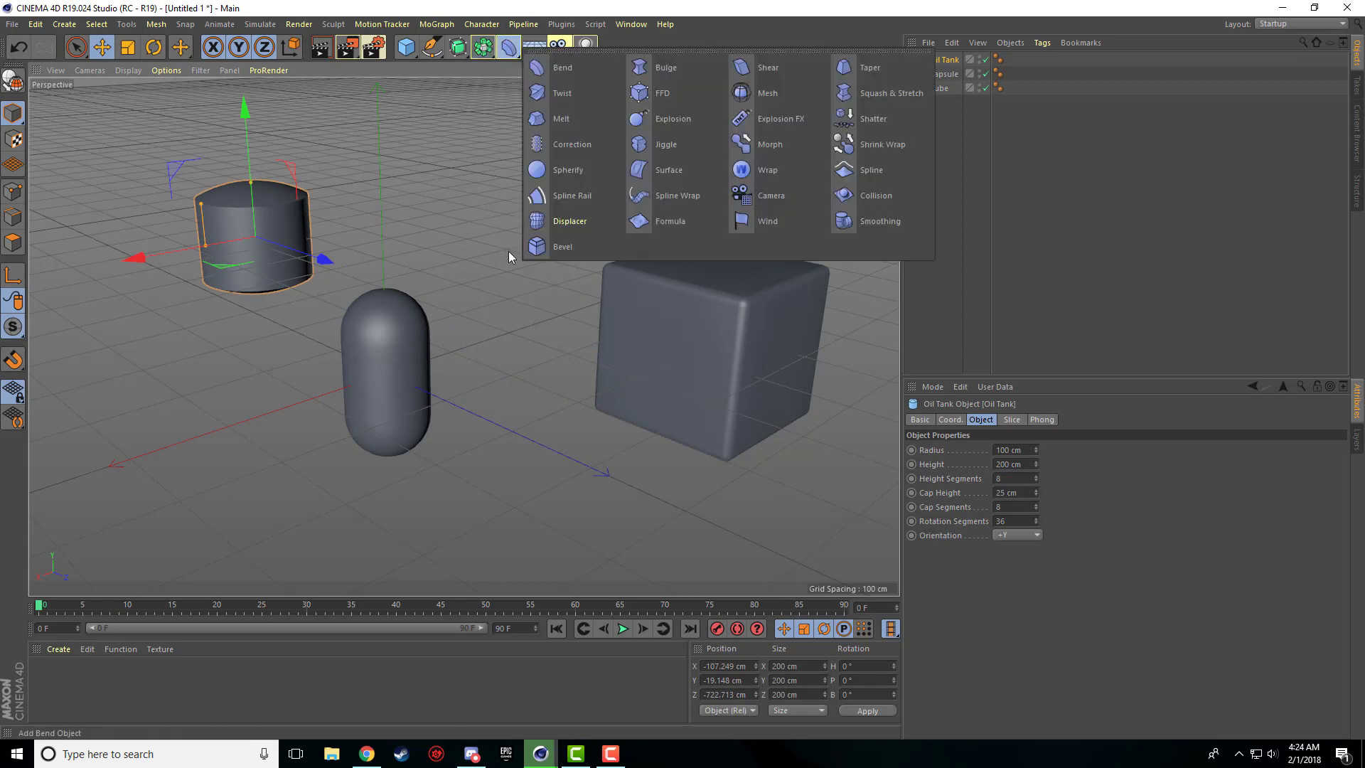
left_click(455, 51)
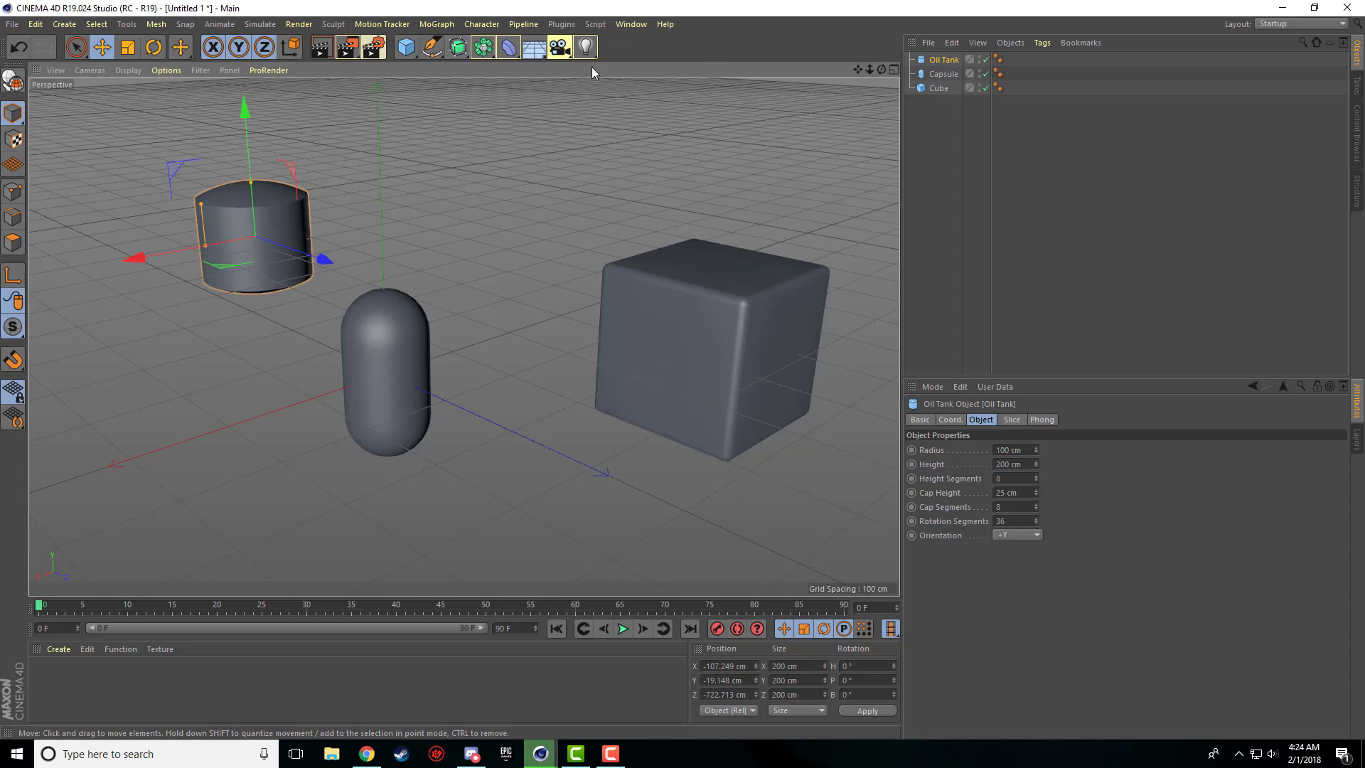
left_click(541, 47)
- Move the capsule along X to about 320 cm
left_click(355, 369)
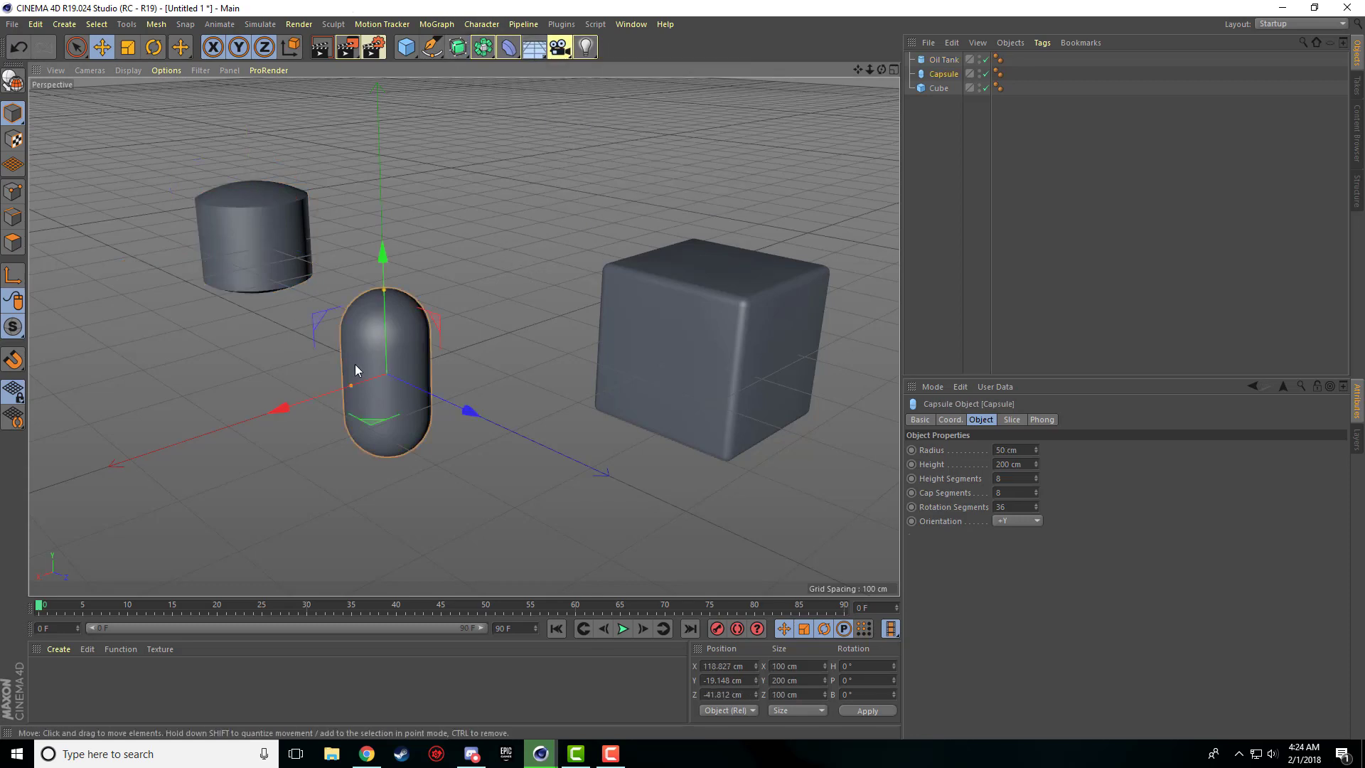
left_click_drag(291, 420, 119, 481)
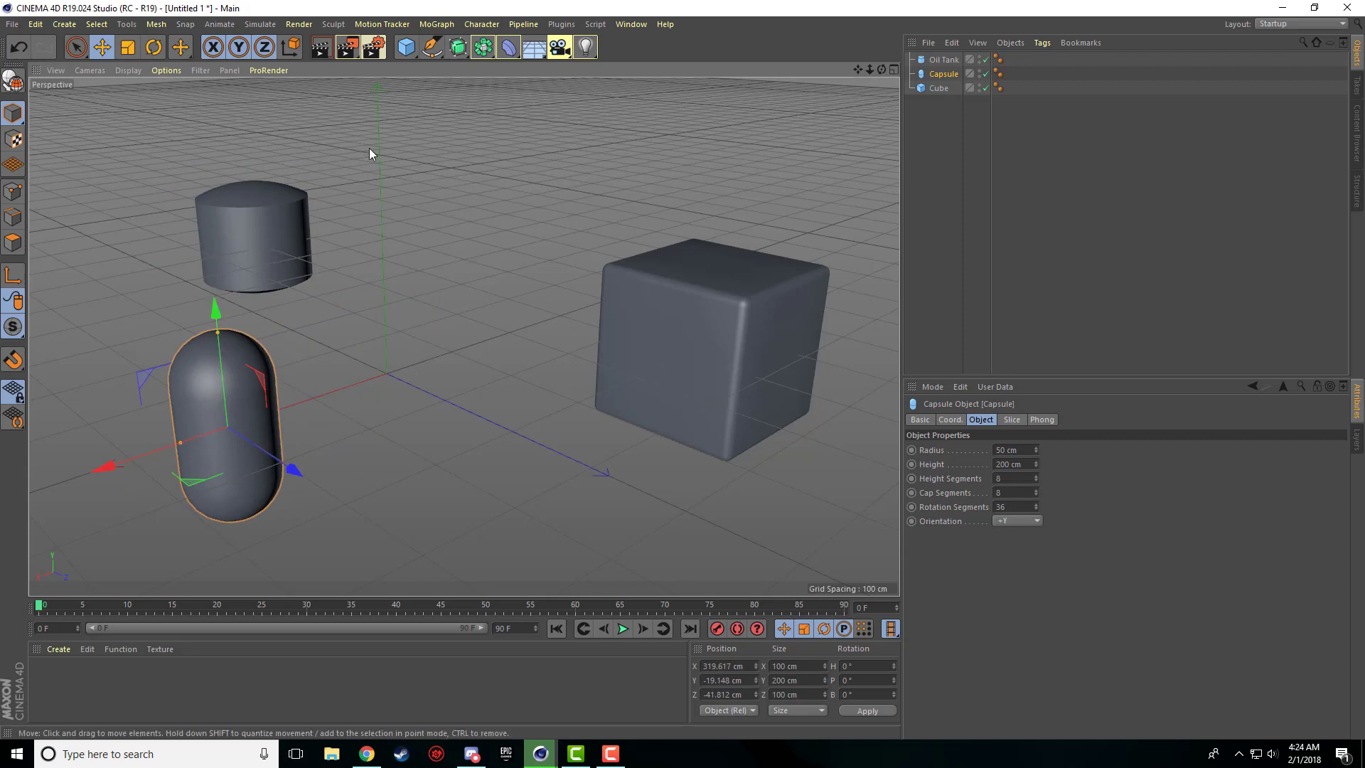
- Add a Text spline object to the scene
left_click(430, 51)
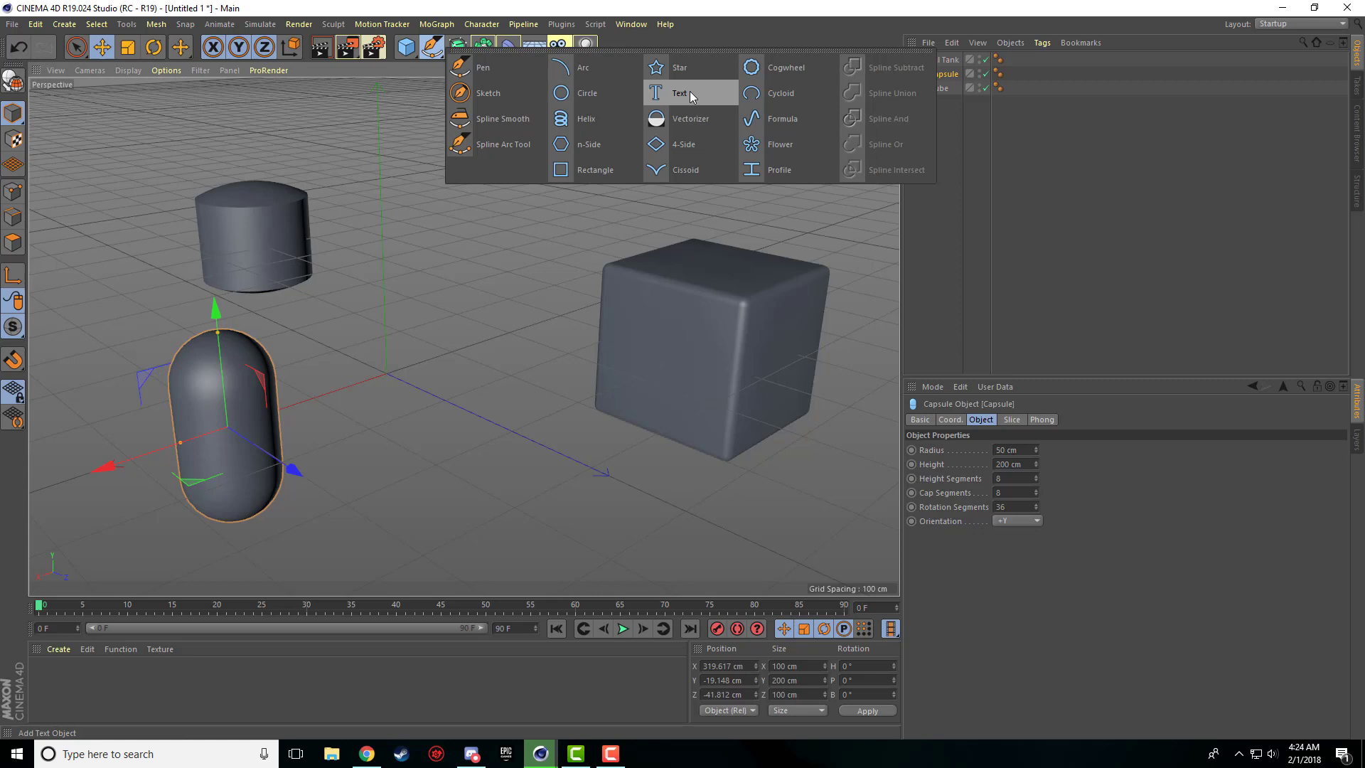
left_click(433, 49)
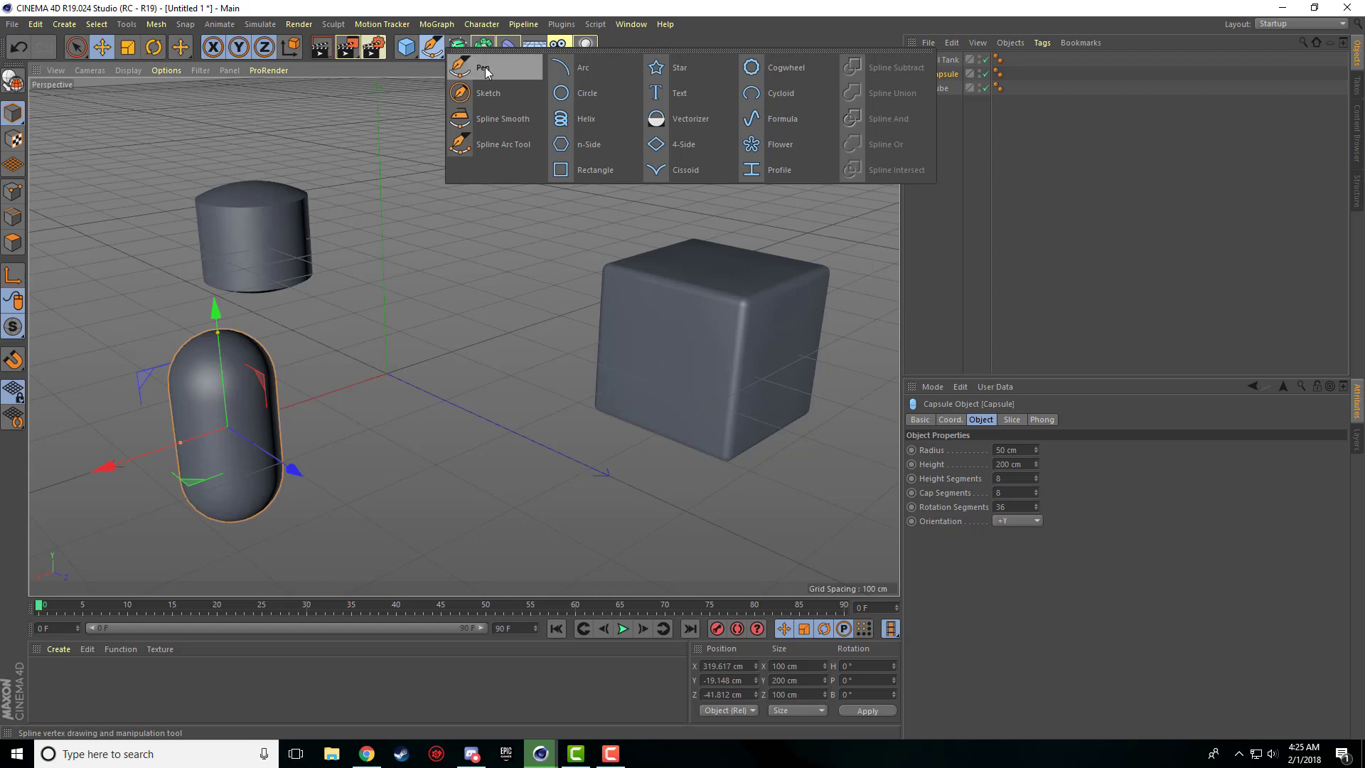
left_click(694, 92)
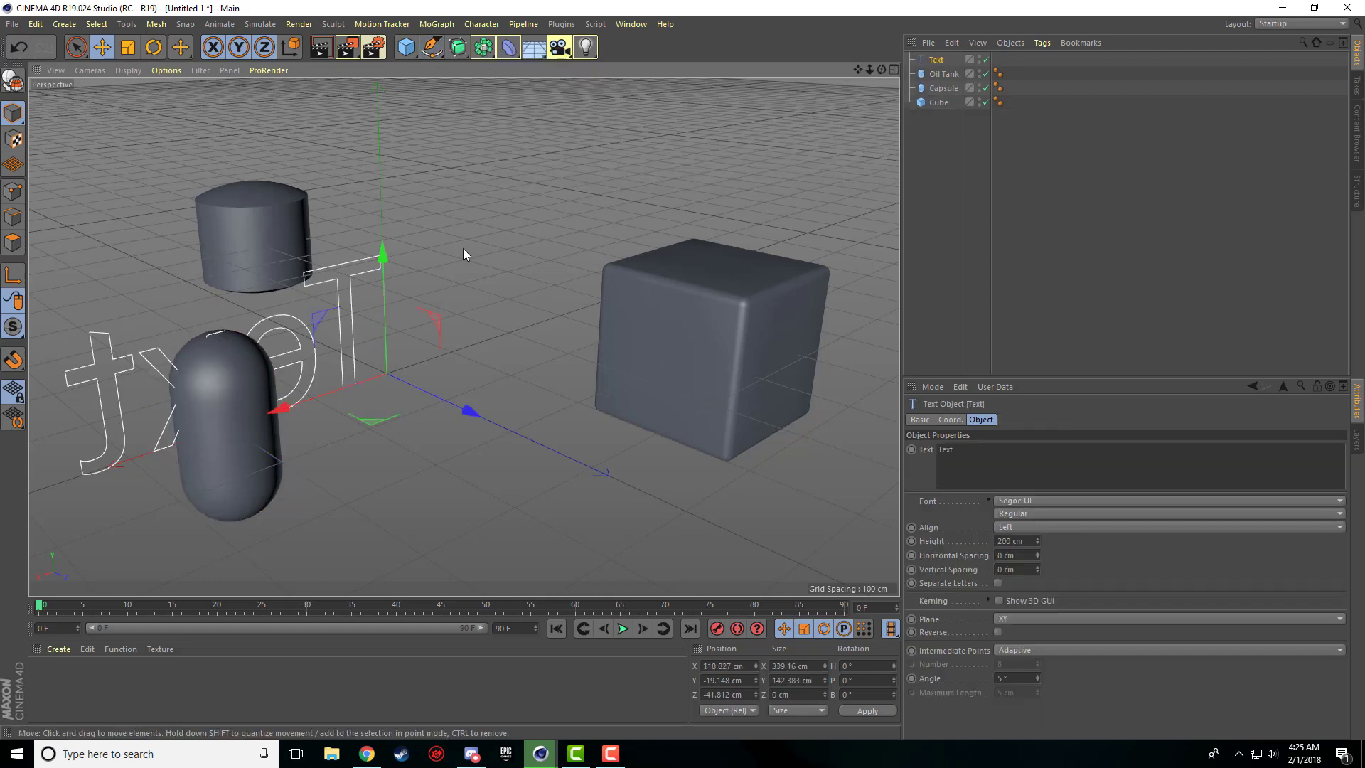
- Delete the capsule, the cube and the oil tank, keeping only the text spline
left_click_drag(882, 69, 654, 170)
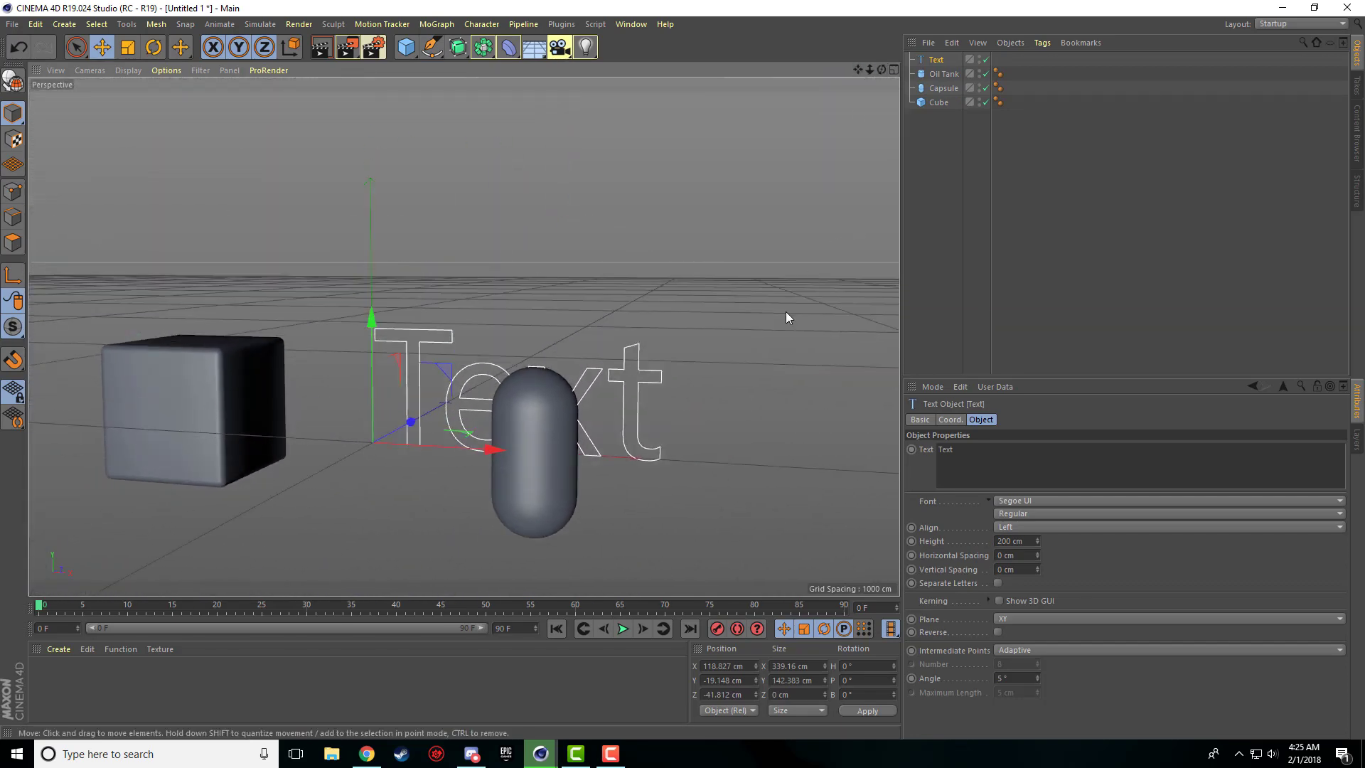
left_click(551, 444)
key("Delete")
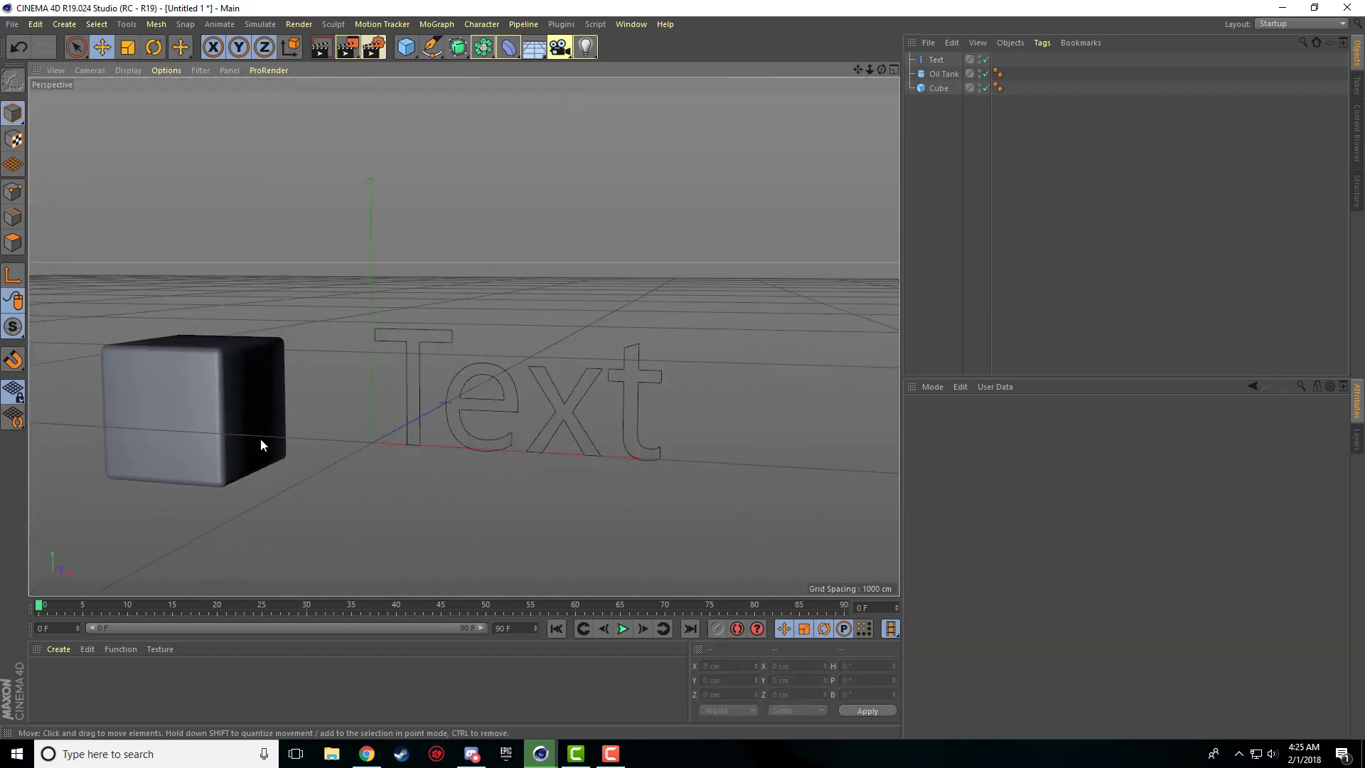
left_click(260, 438)
key("Delete")
scroll(232, 466, "down", 5)
left_click(87, 519)
key("Delete")
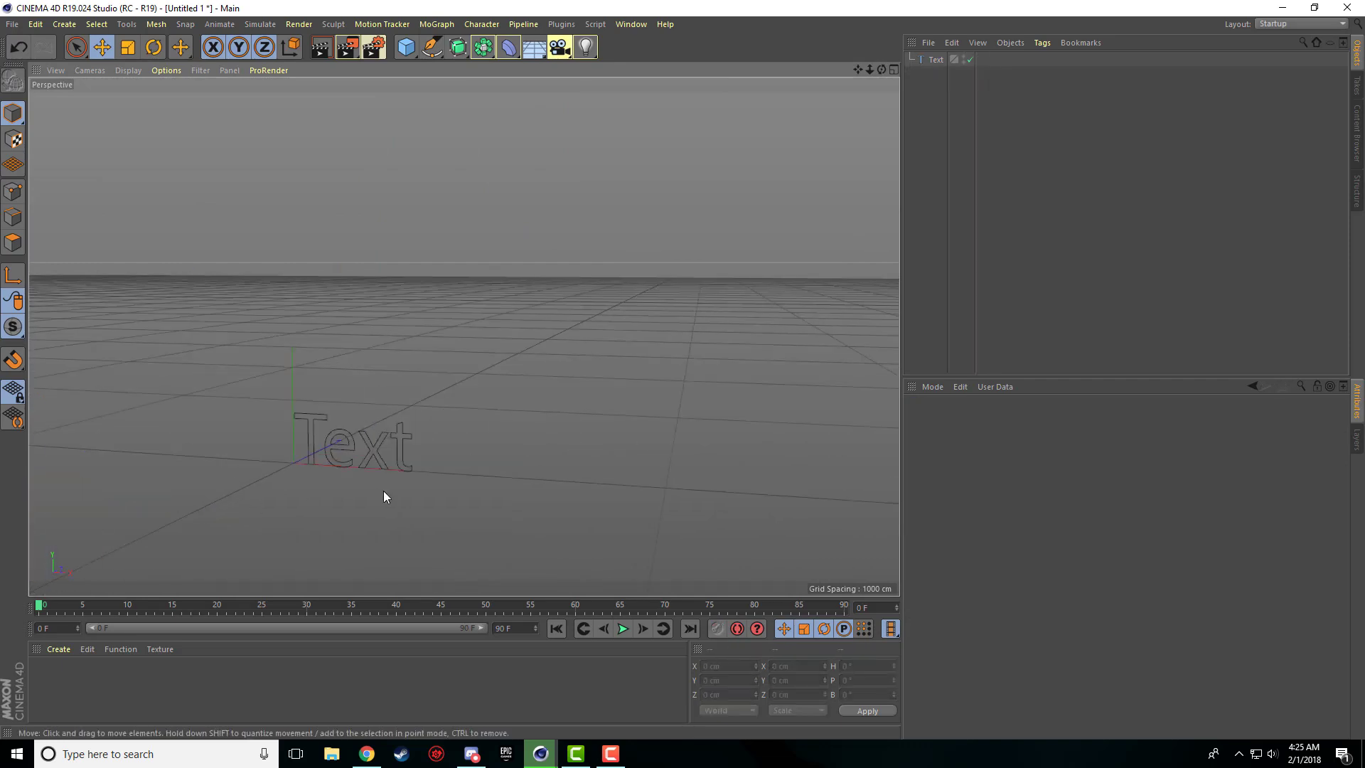
- Frame the text spline and render it in the perspective view
scroll(398, 478, "up", 6)
left_click_drag(857, 69, 881, 121)
left_click(320, 47)
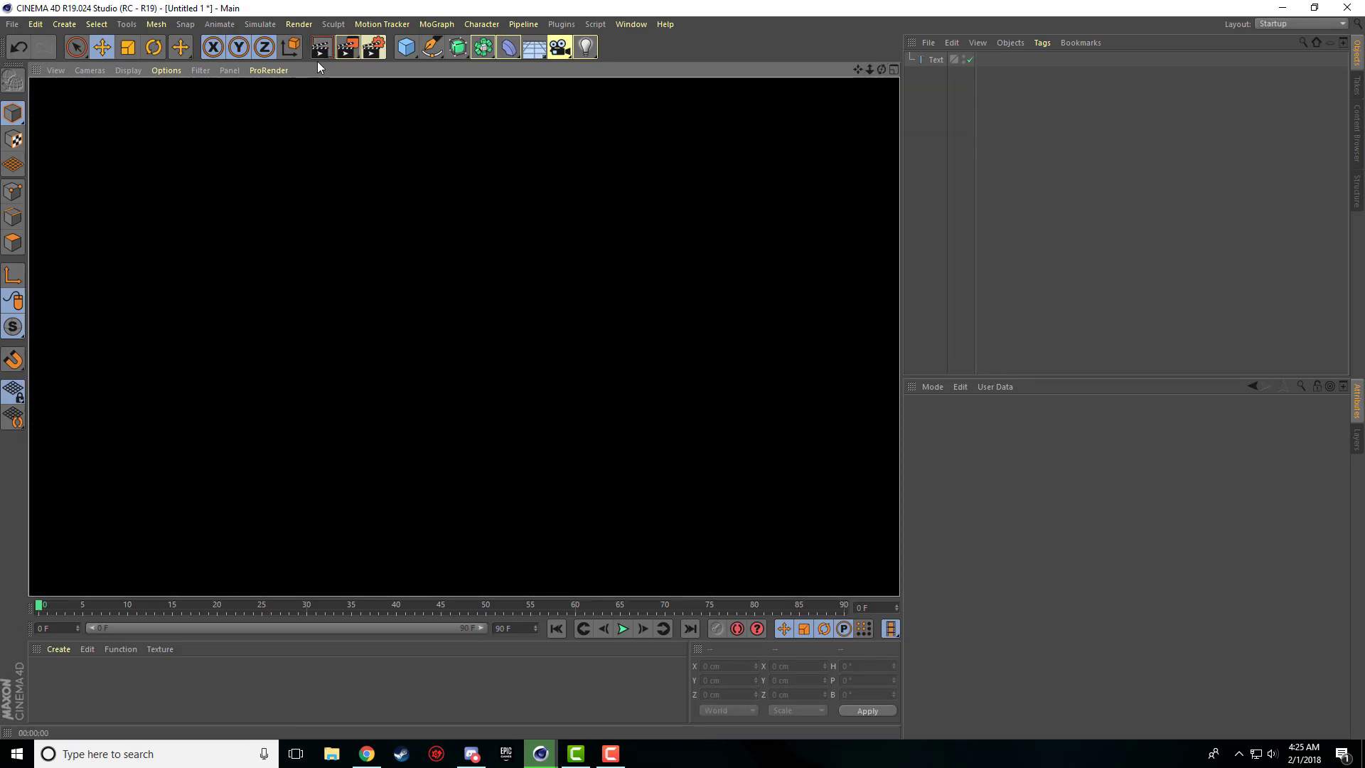
- Select the text spline and add an Extrude generator for it
left_click(935, 59)
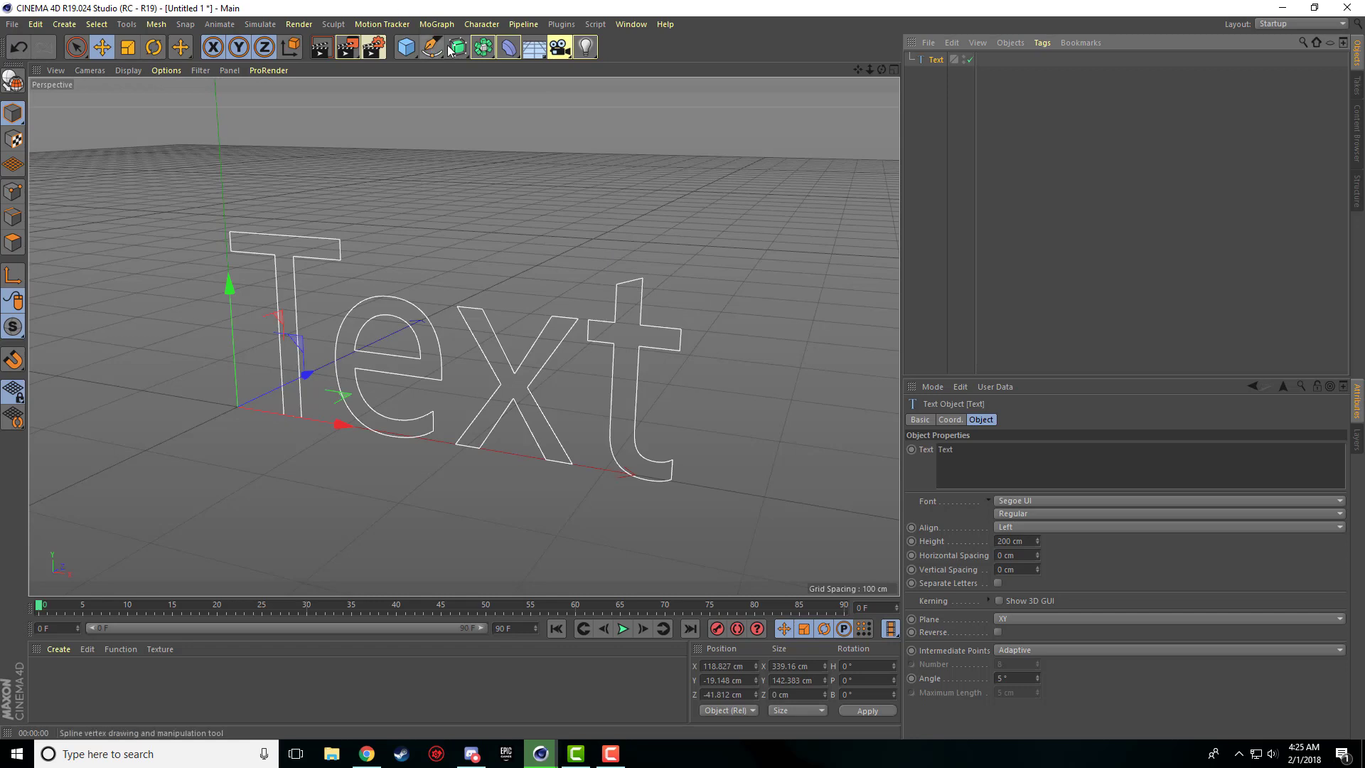
left_click(482, 51)
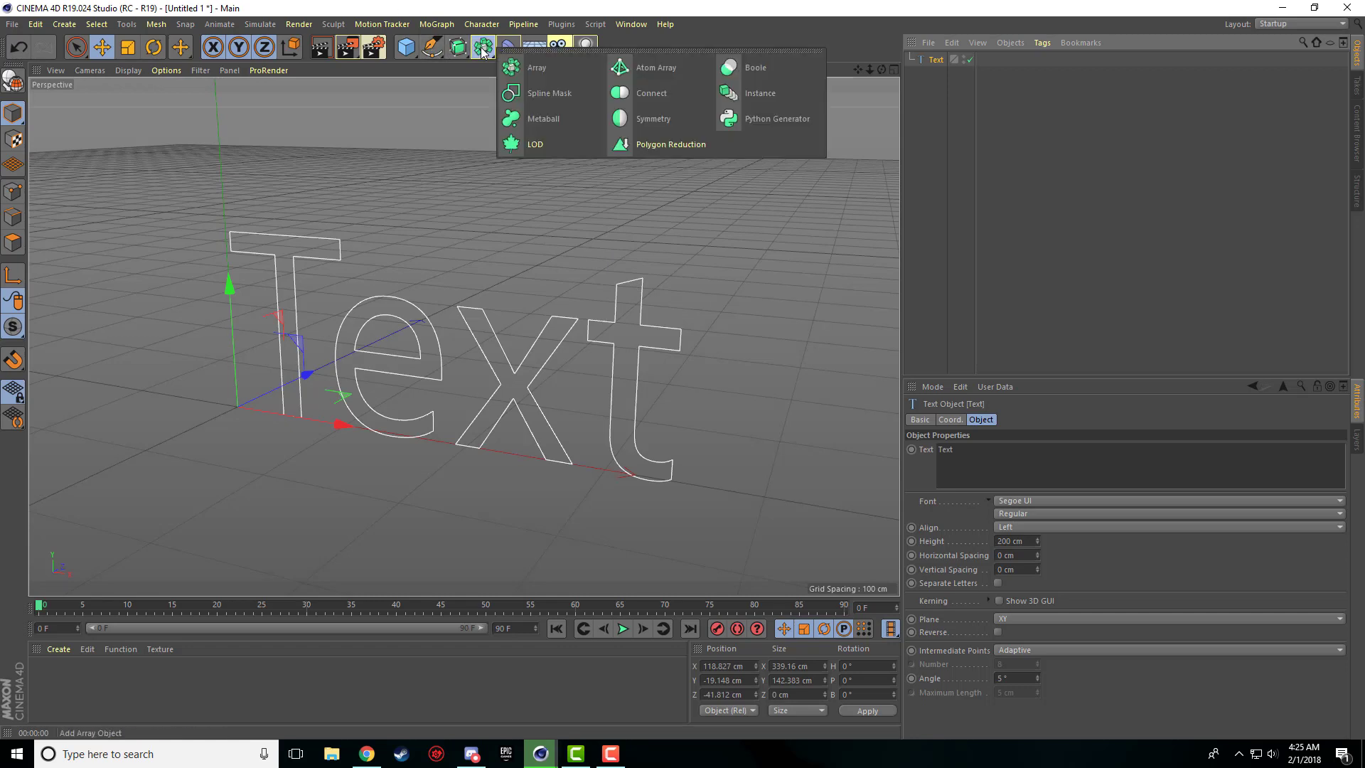
left_click(458, 47)
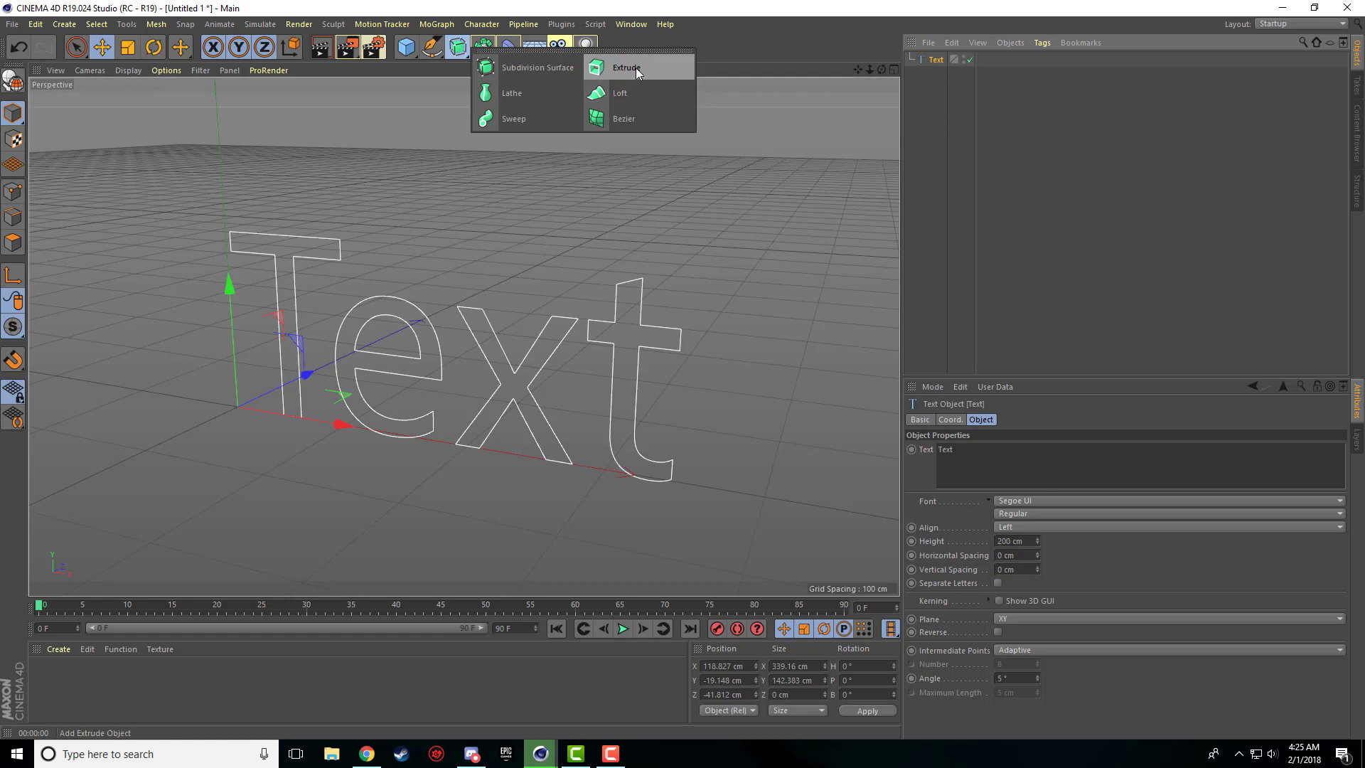
left_click(458, 48)
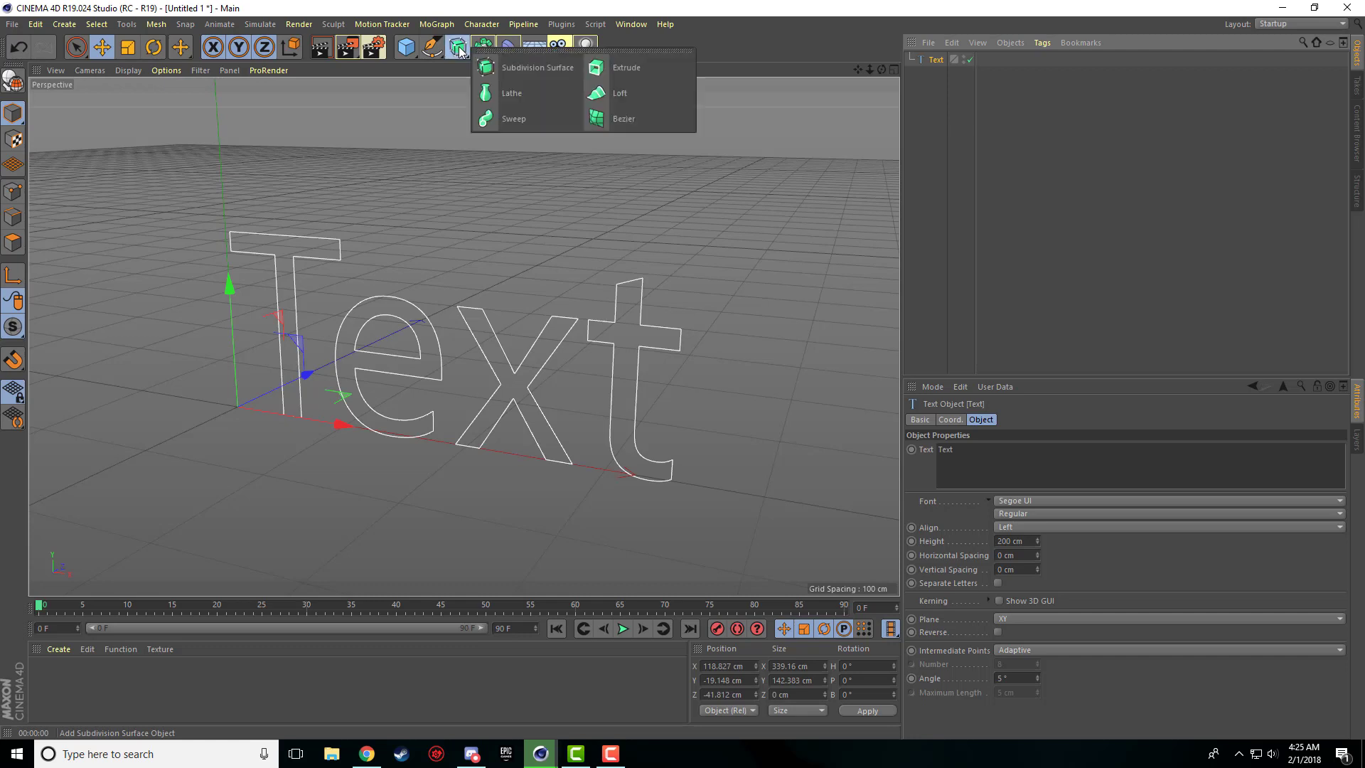
left_click(629, 63, "alt")
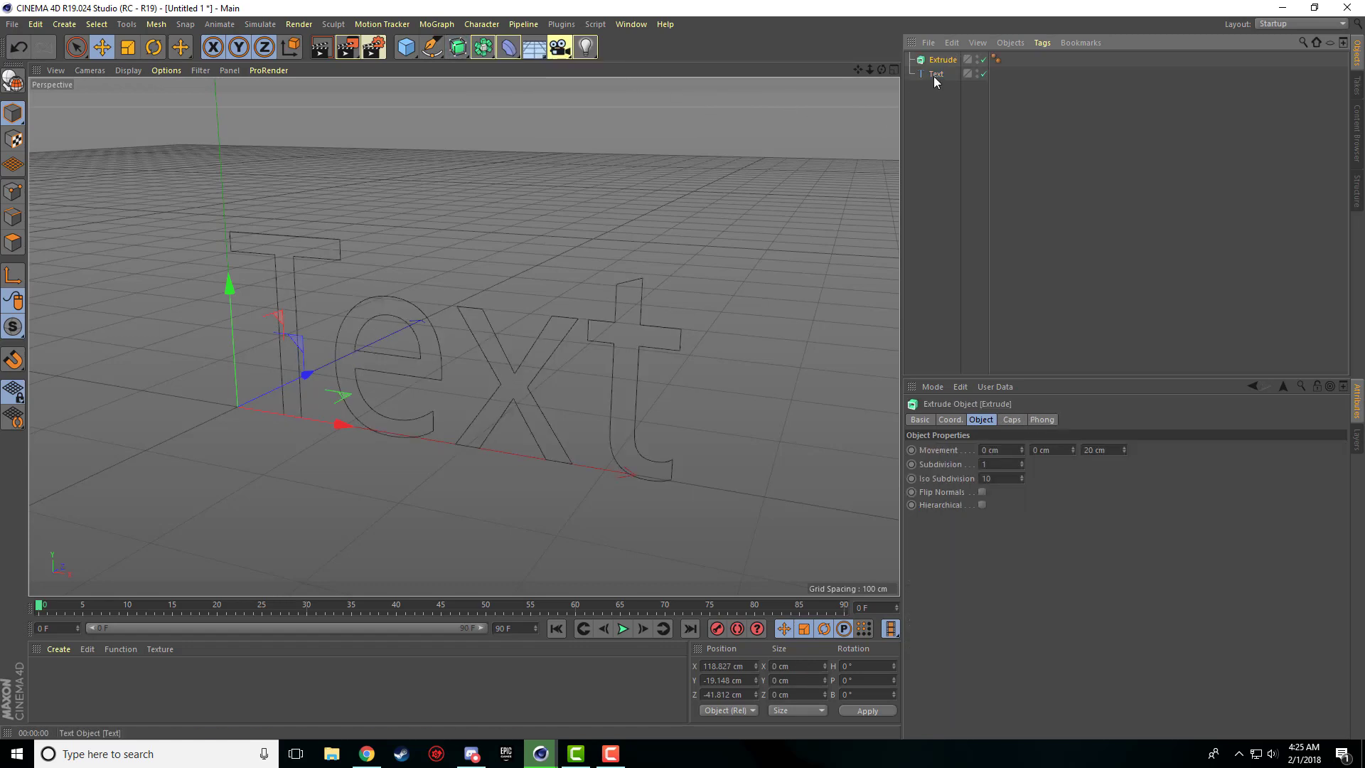
- Nest the text spline under the Extrude generator to turn it into 3D text
left_click_drag(935, 75, 951, 59)
left_click_drag(949, 55, 946, 61)
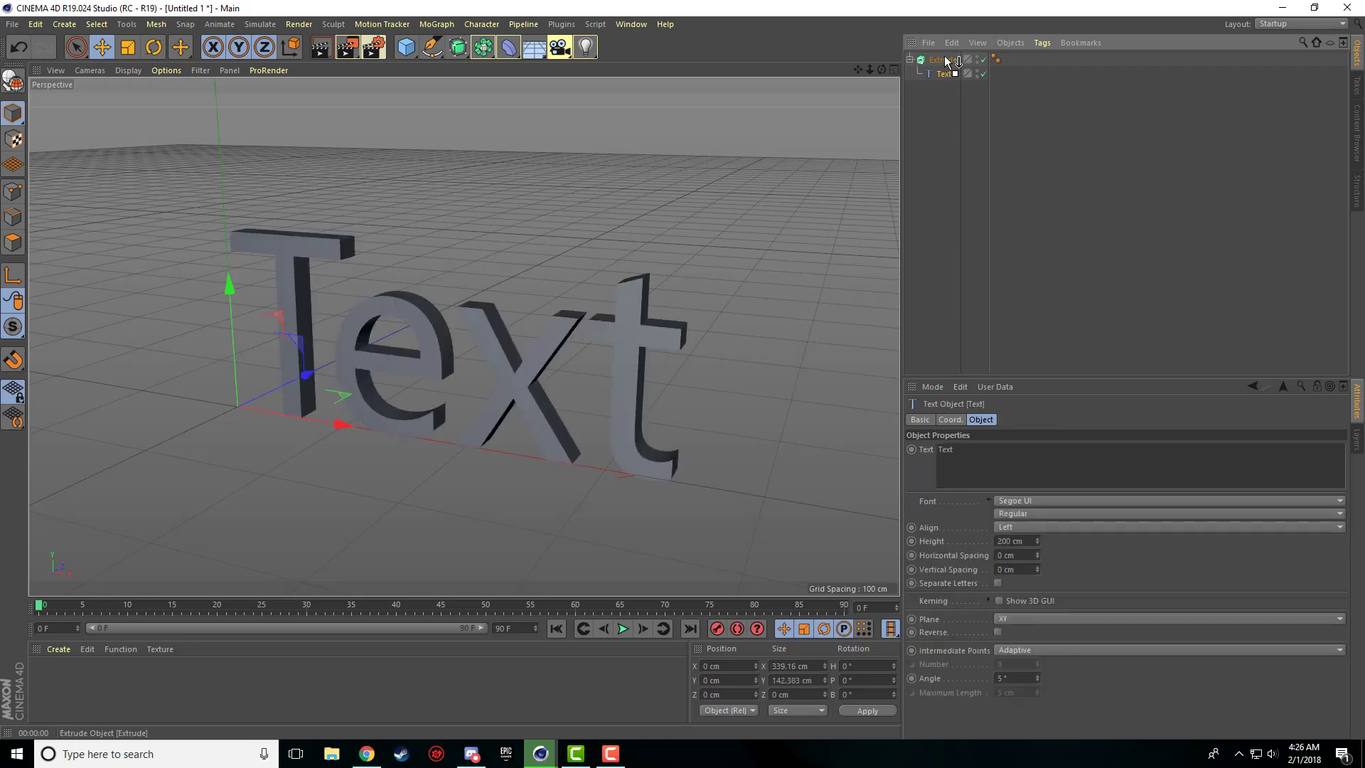
left_click(923, 96)
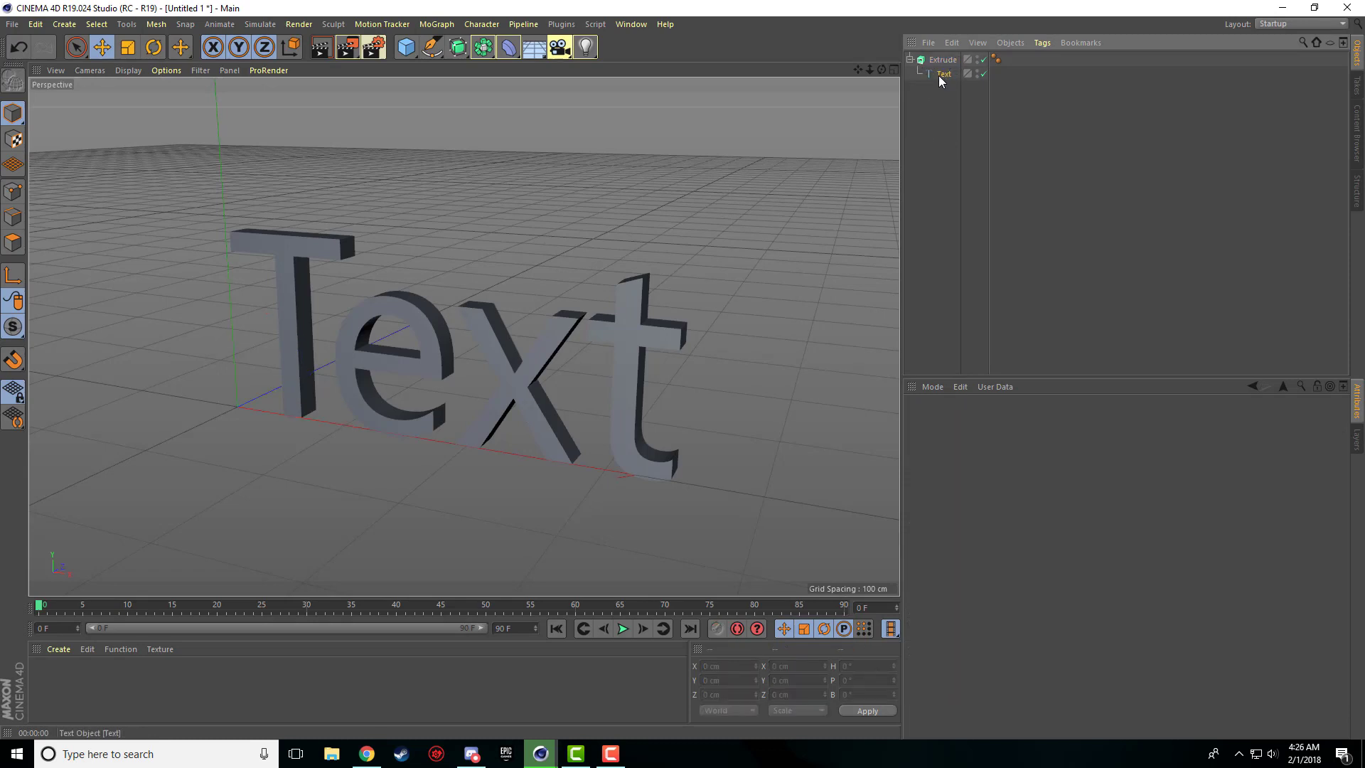
- Select the Extrude object and render the extruded text in the perspective view
left_click(939, 61)
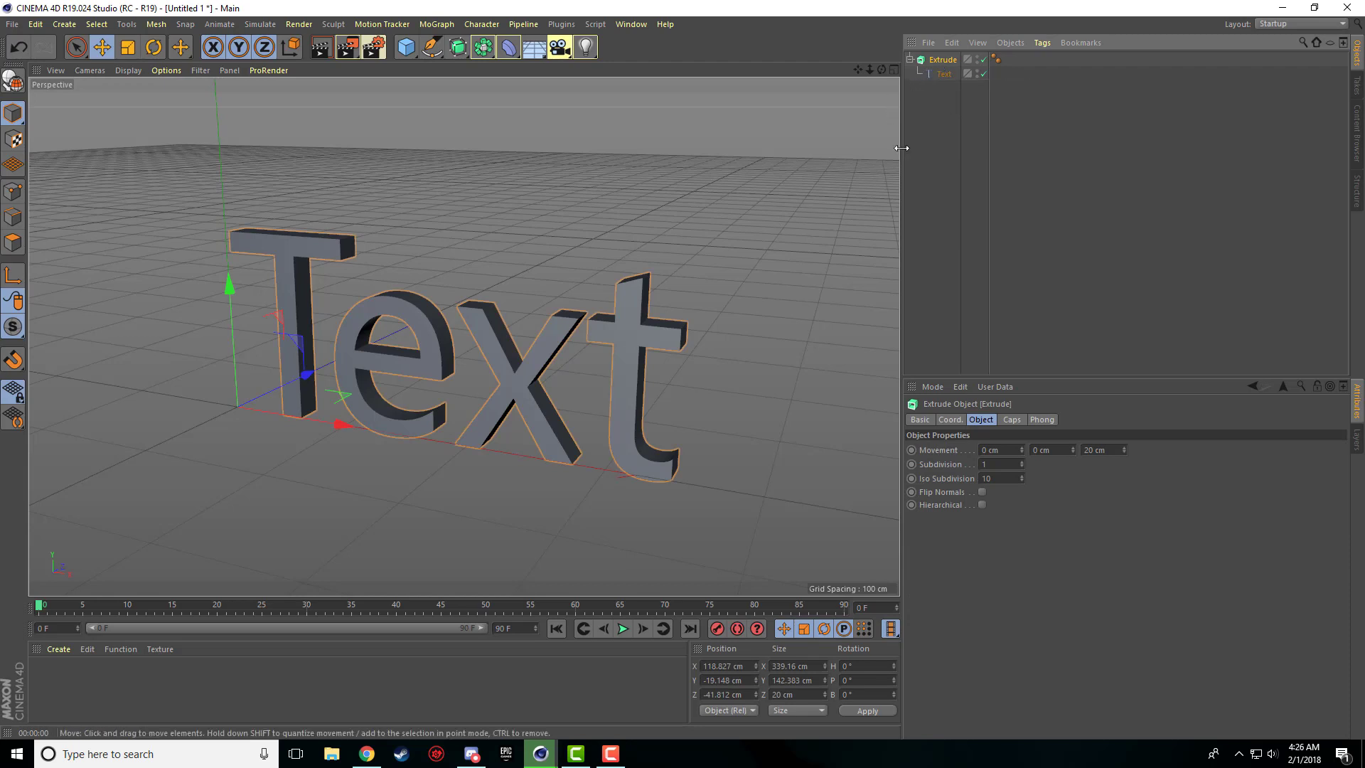
left_click(927, 105)
left_click(607, 369)
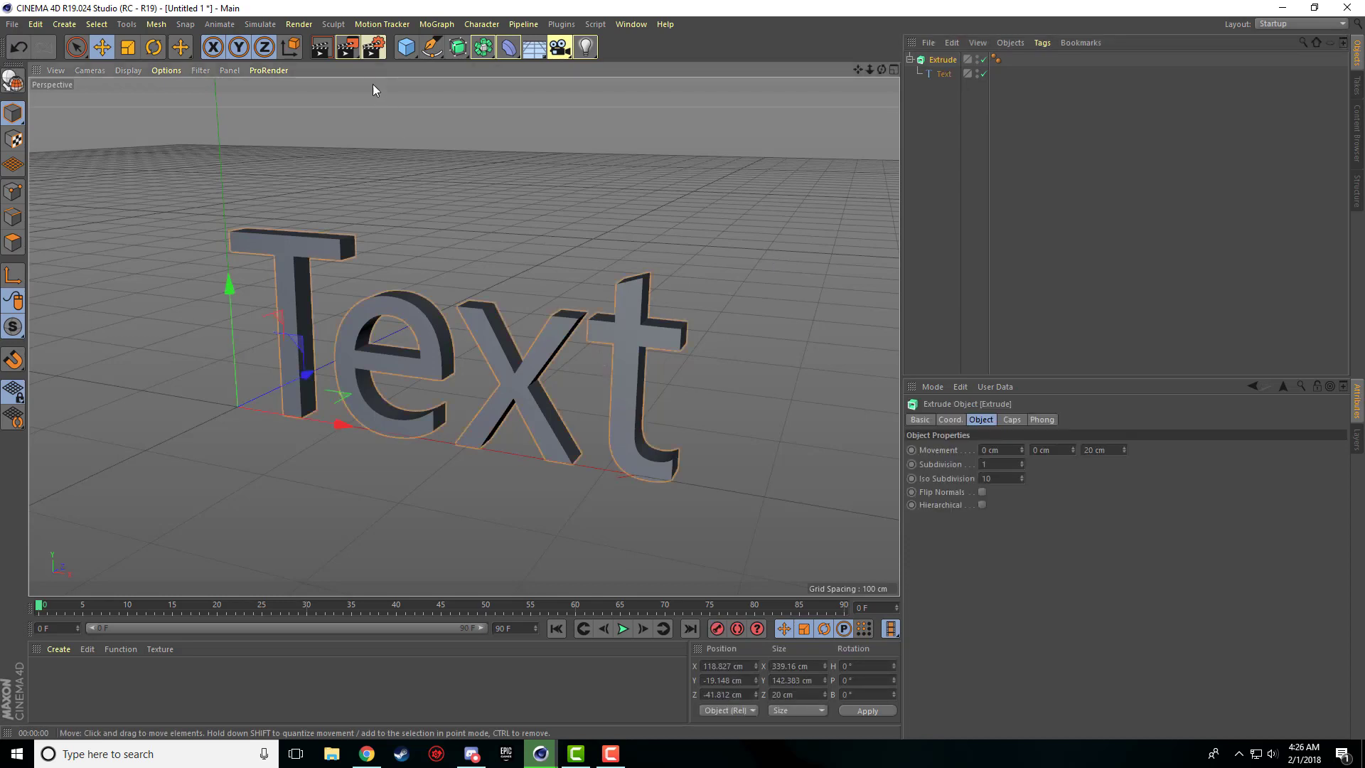
left_click(320, 47)
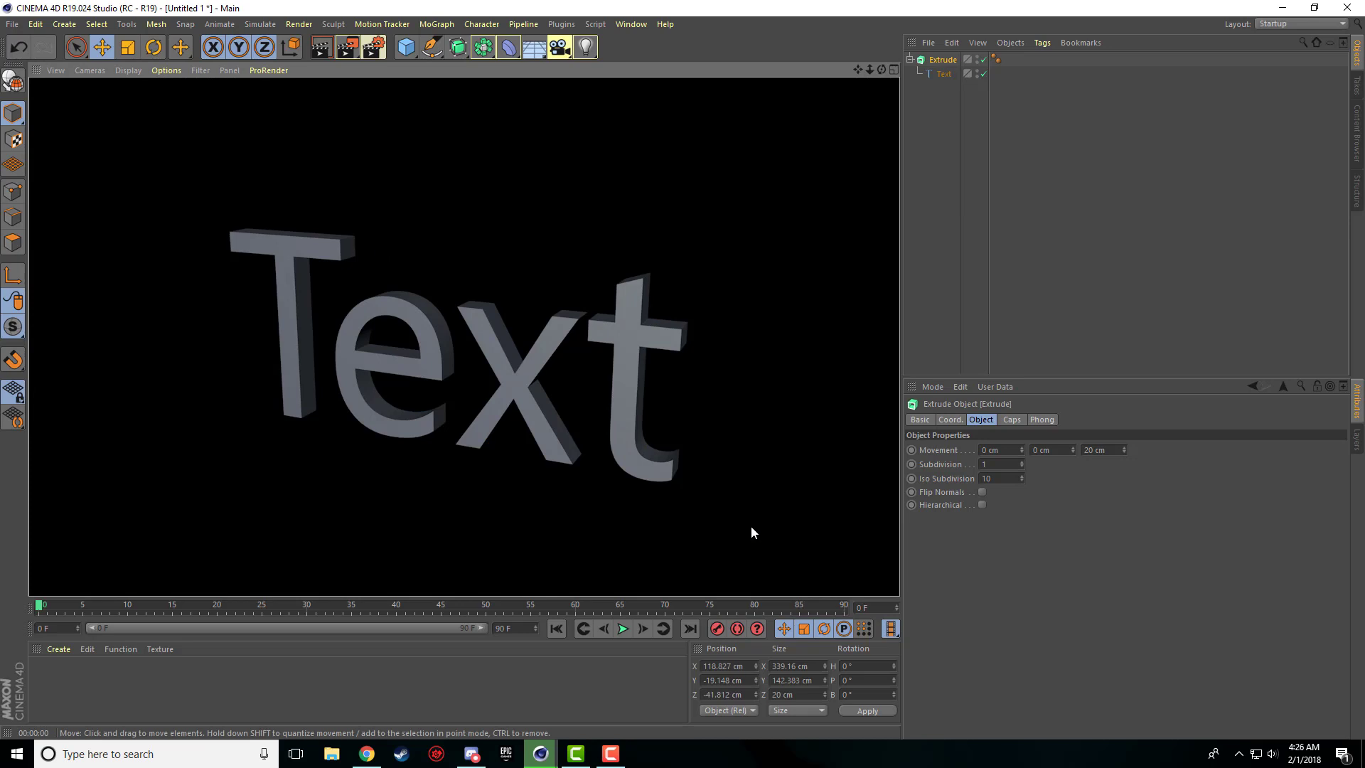
- Replace the text spline's wording with a first name, with only its initial letter capitalised
left_click(943, 74)
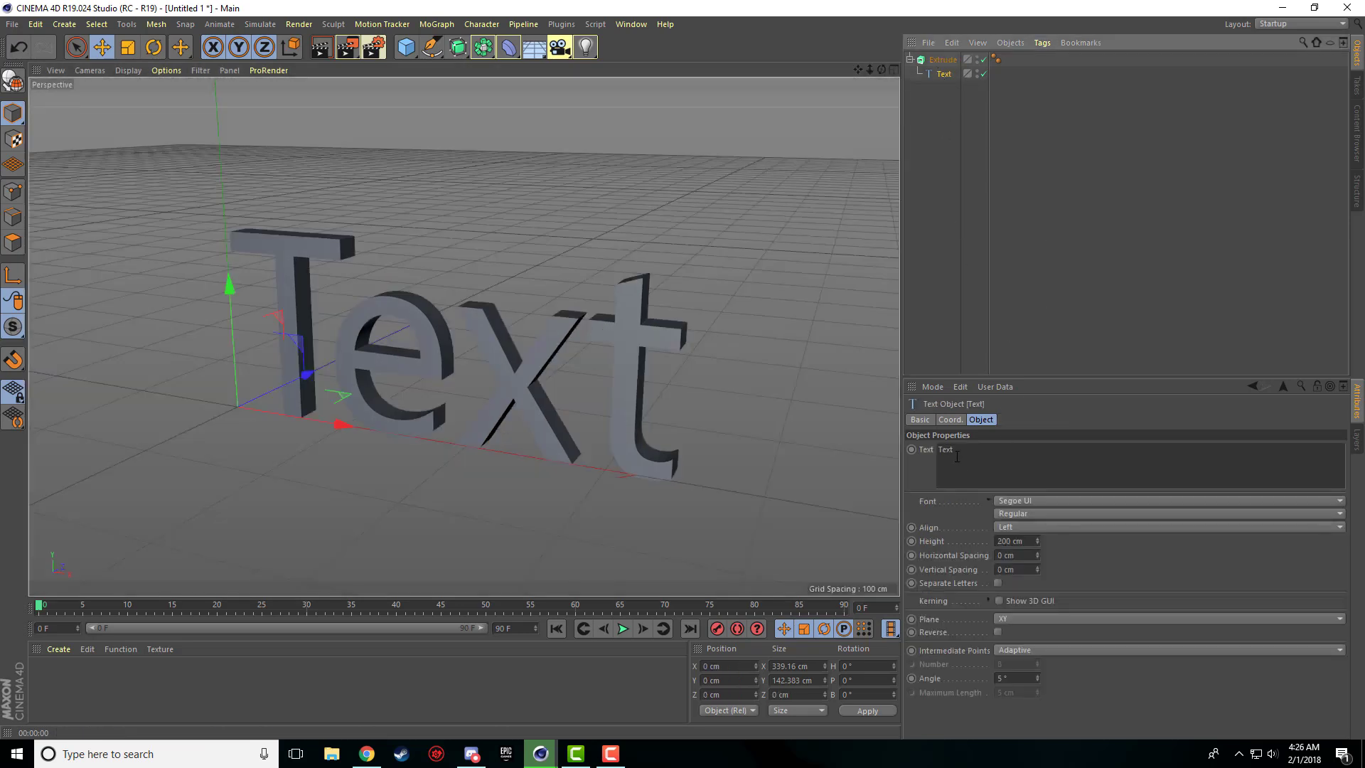
left_click_drag(965, 449, 921, 439)
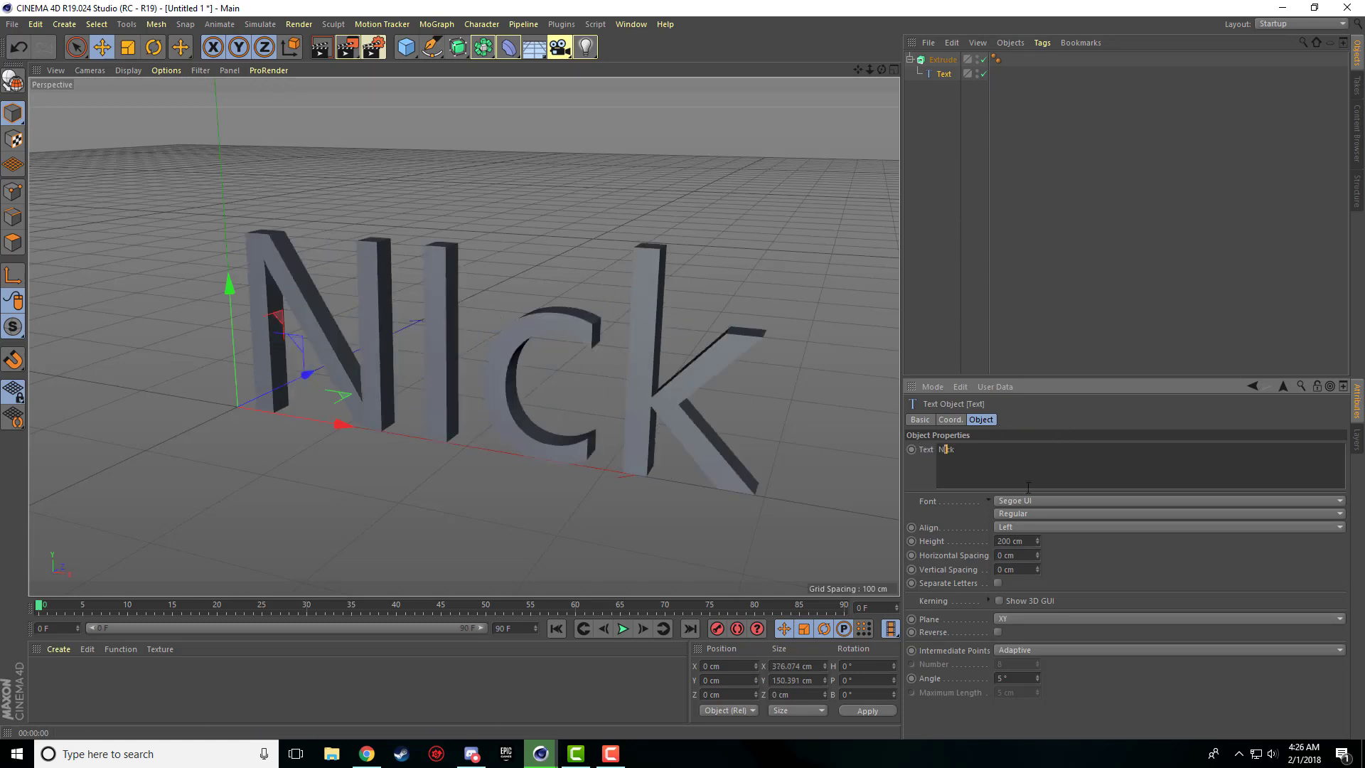
left_click(1106, 560)
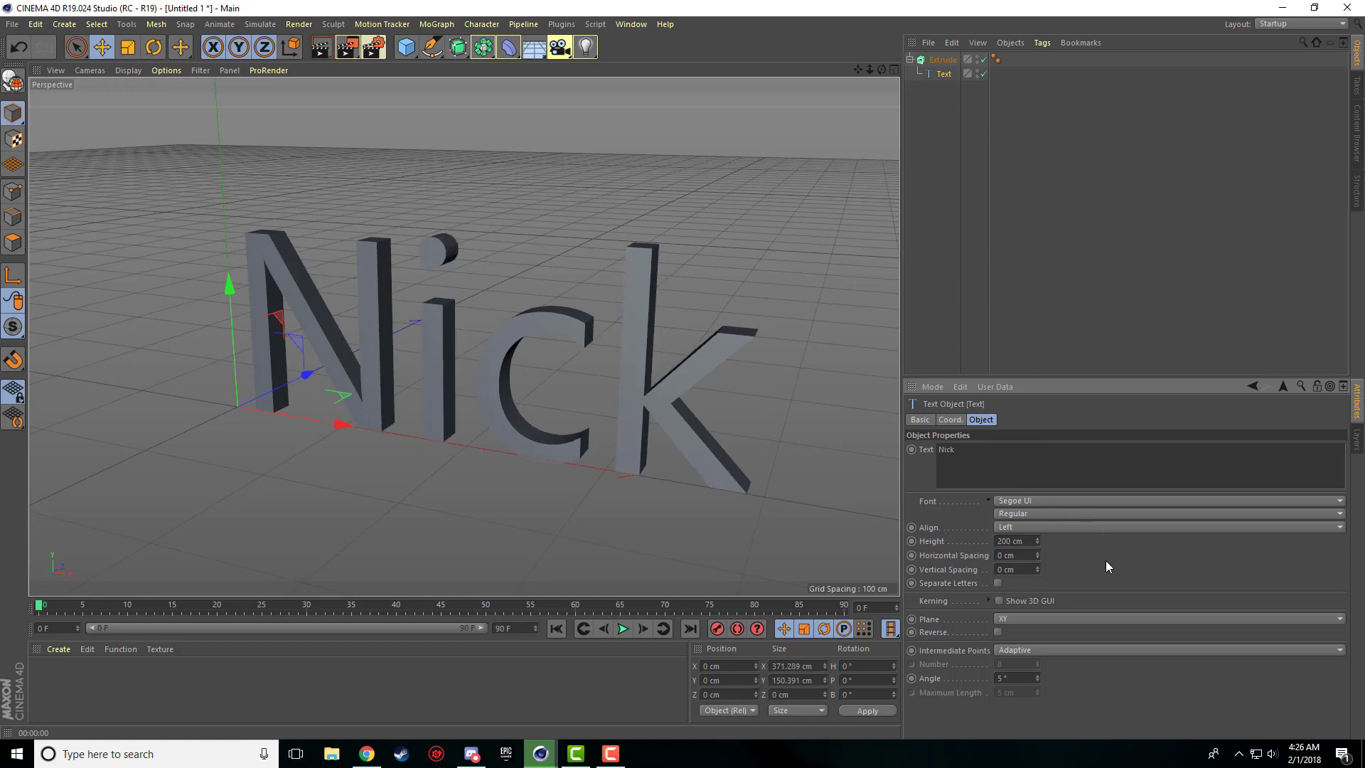
- Set the text spline's font to Impact
left_click(1025, 501)
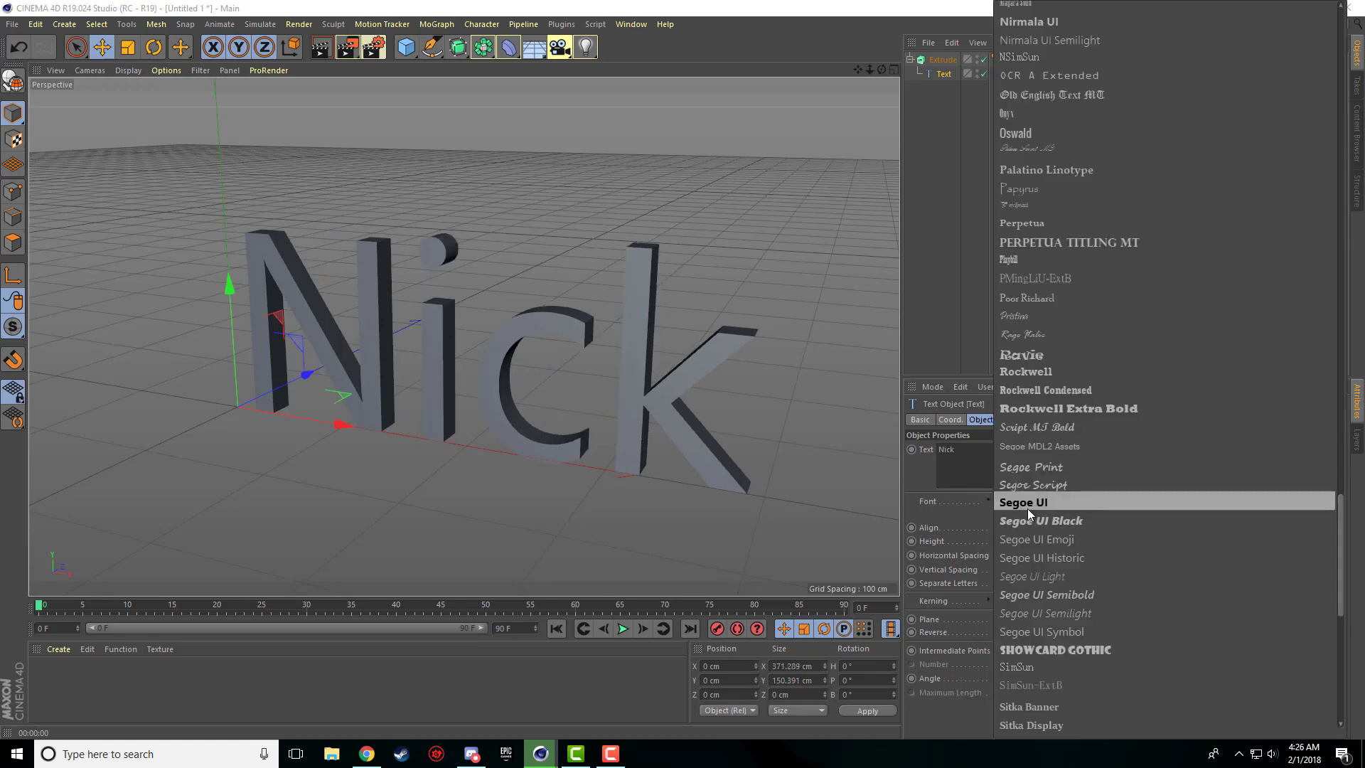
scroll(1081, 519, "down", 10)
scroll(1091, 540, "up", 20)
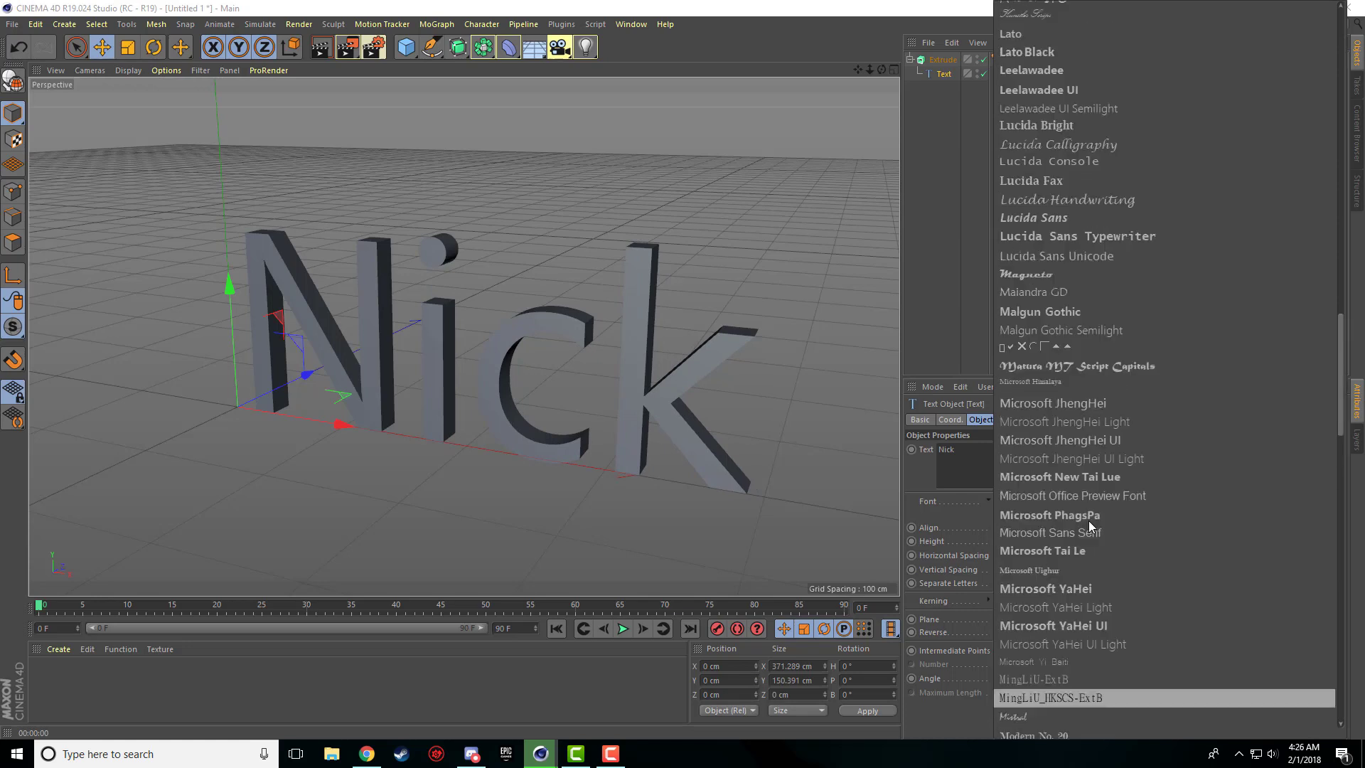
left_click(1051, 653)
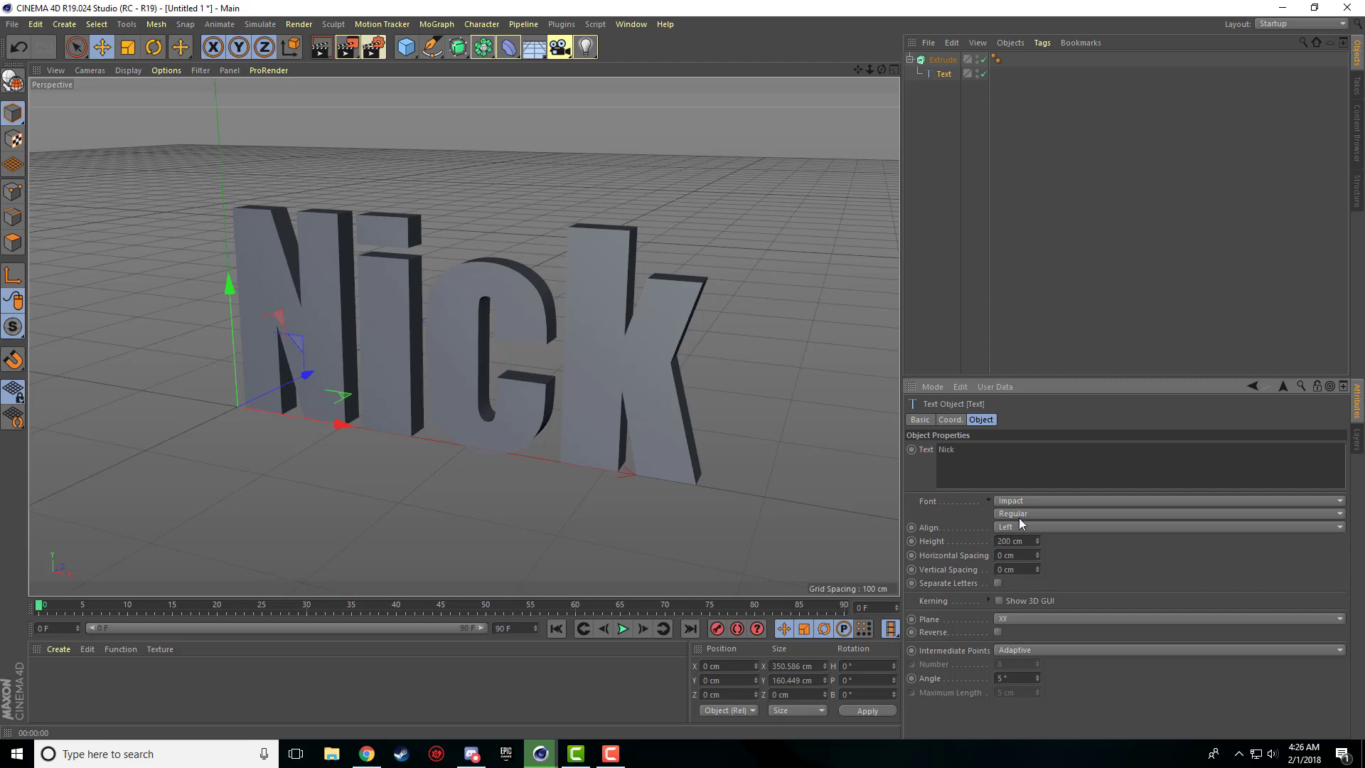
- Set the text's horizontal spacing to 38 cm and its vertical spacing to 0 cm
left_click_drag(1038, 552, 946, 573)
type("0")
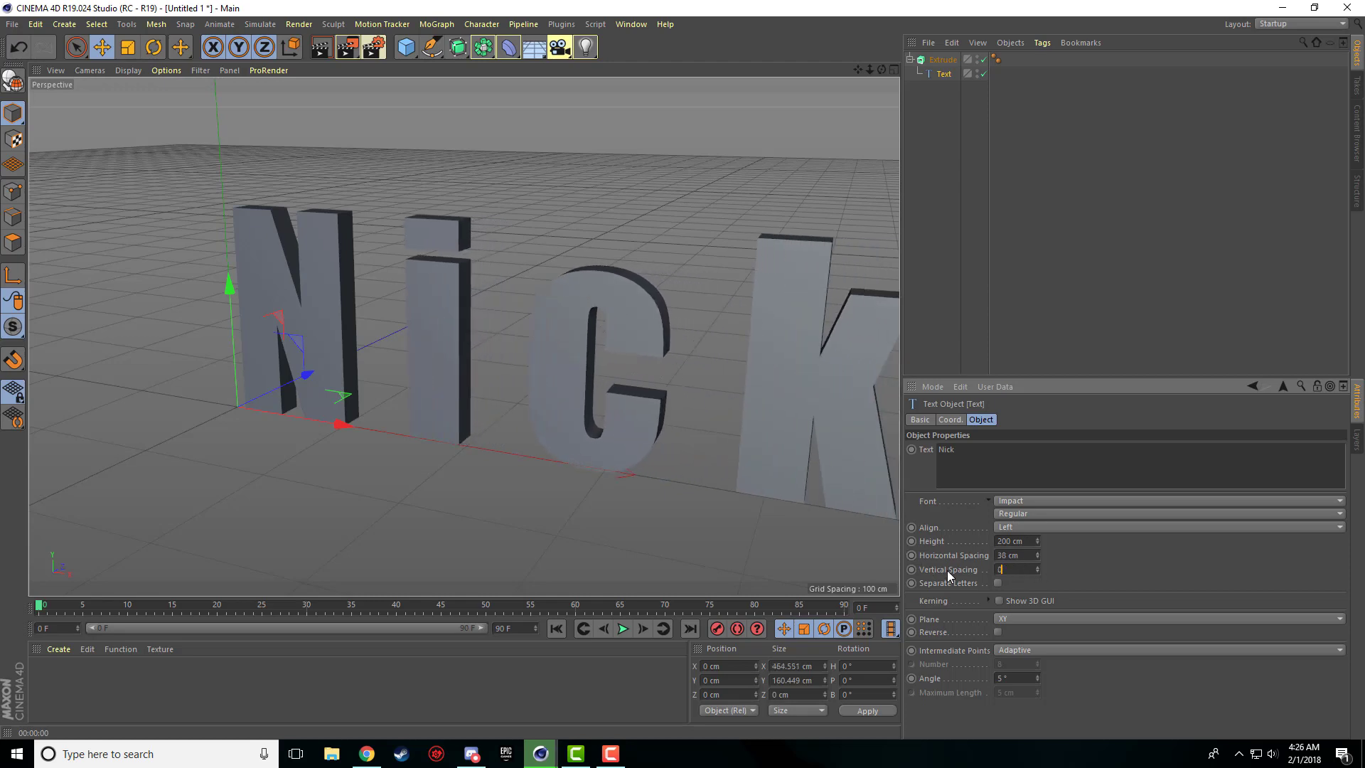
left_click(1077, 578)
left_click(950, 419)
left_click(982, 419)
left_click(923, 419)
left_click(950, 420)
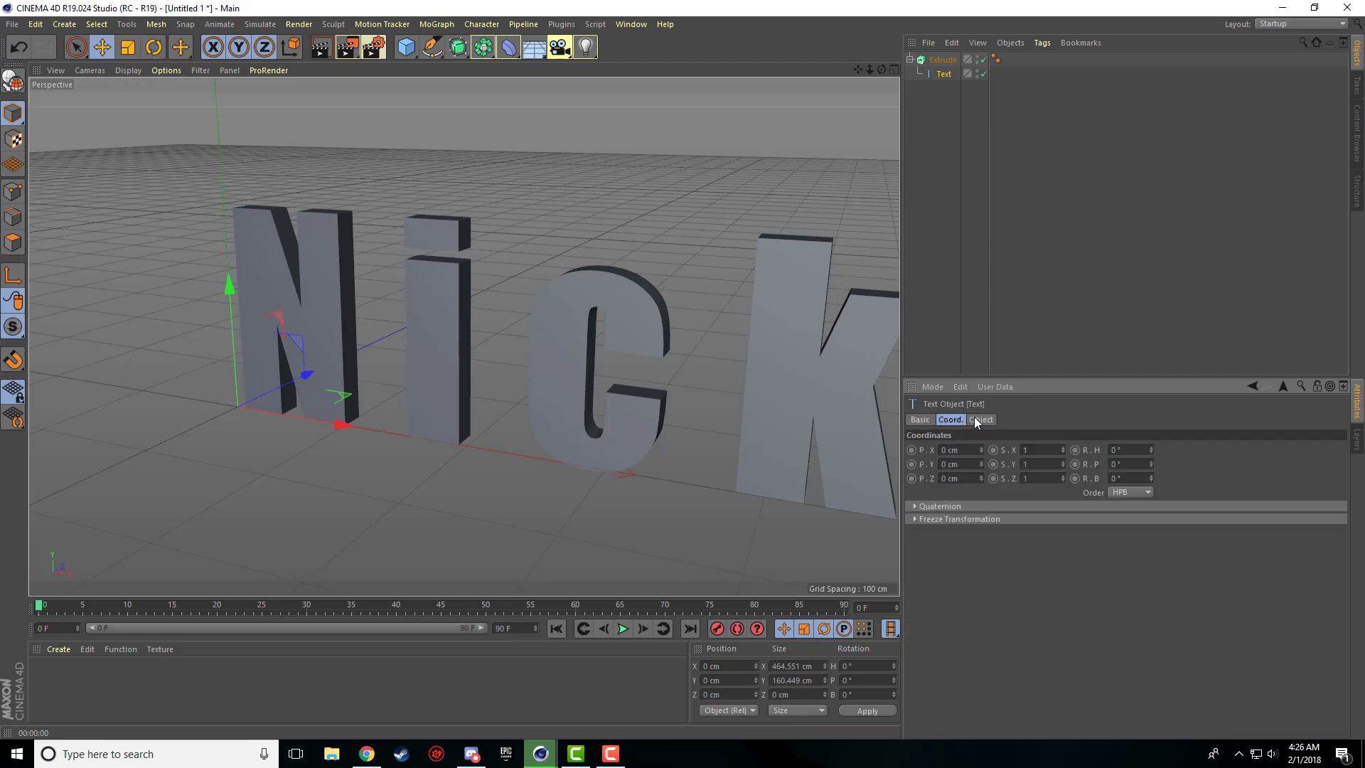
left_click(975, 420)
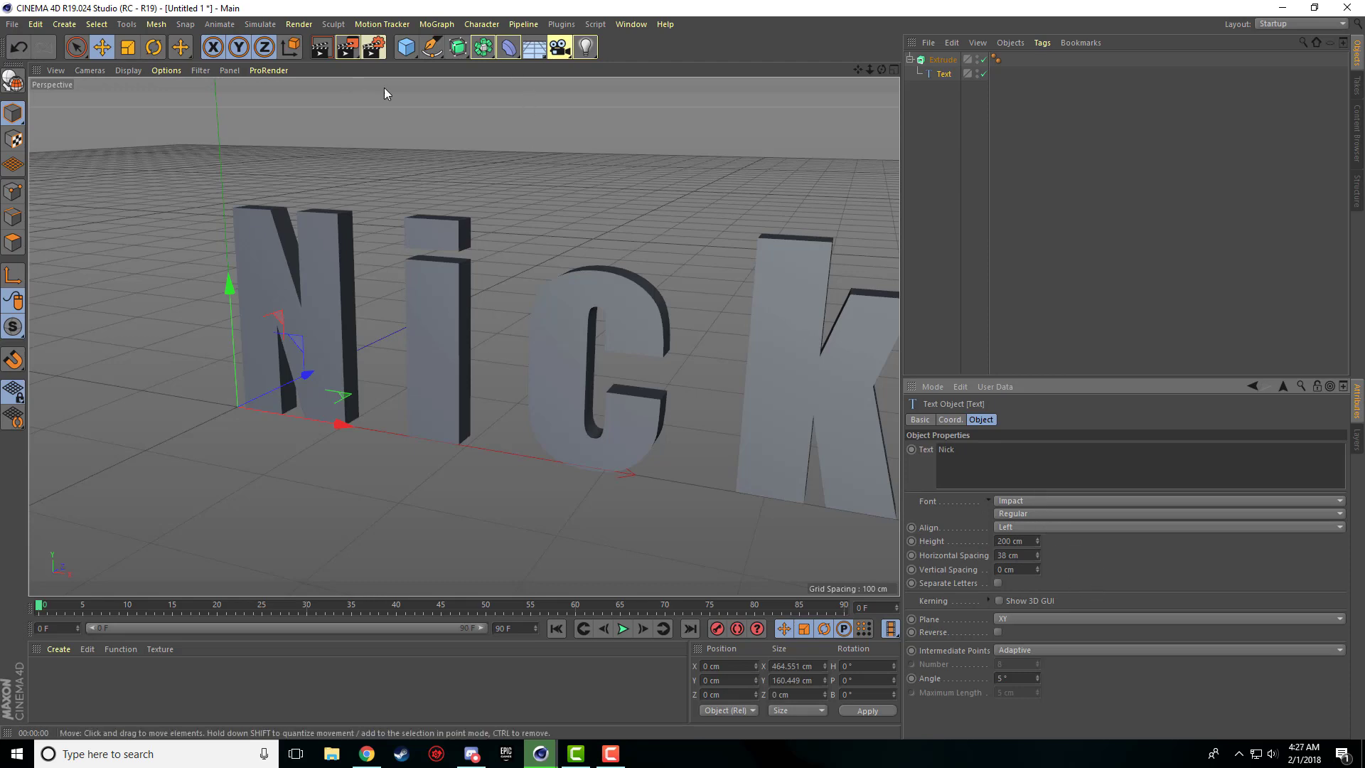
- Bring the whole widely spaced text into frame and render it in the perspective view
scroll(603, 199, "down", 2)
left_click_drag(857, 69, 733, 90)
left_click(321, 46)
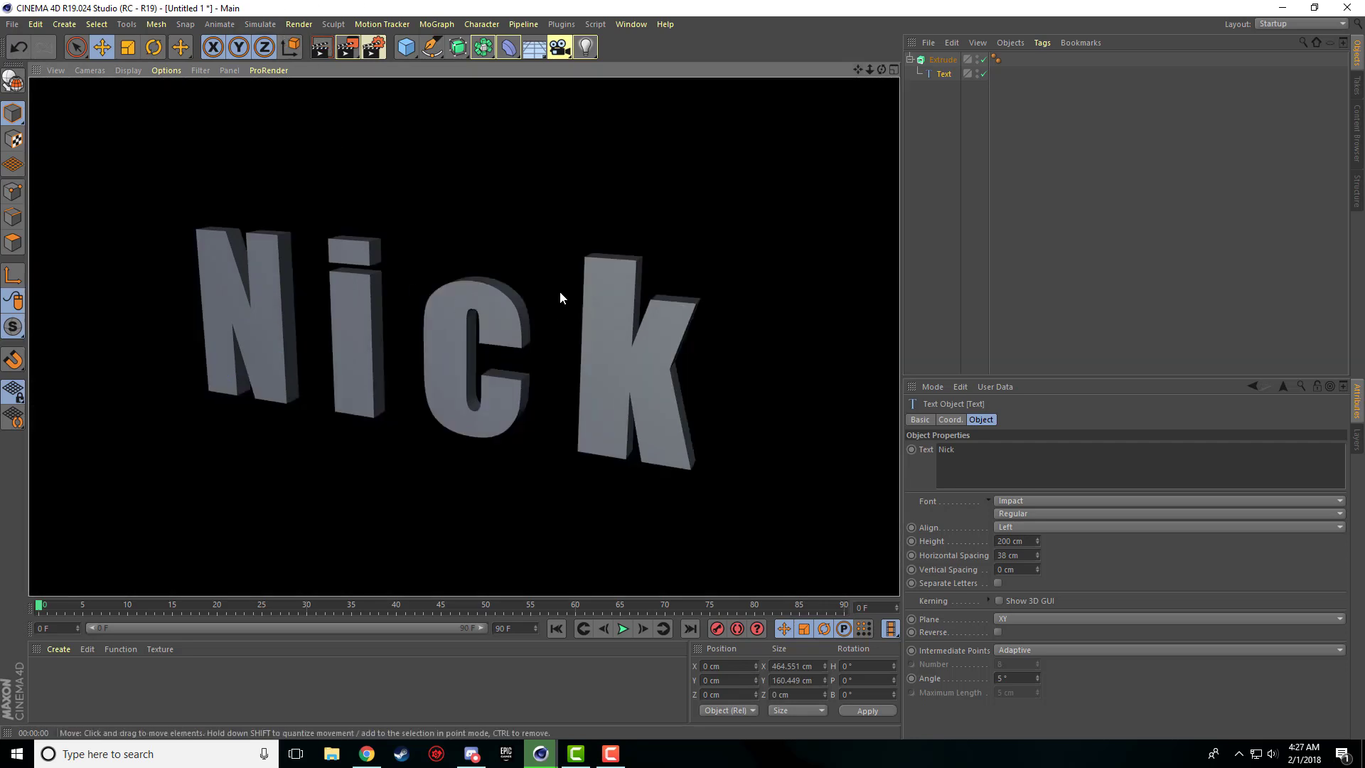
left_click_drag(860, 71, 834, 82)
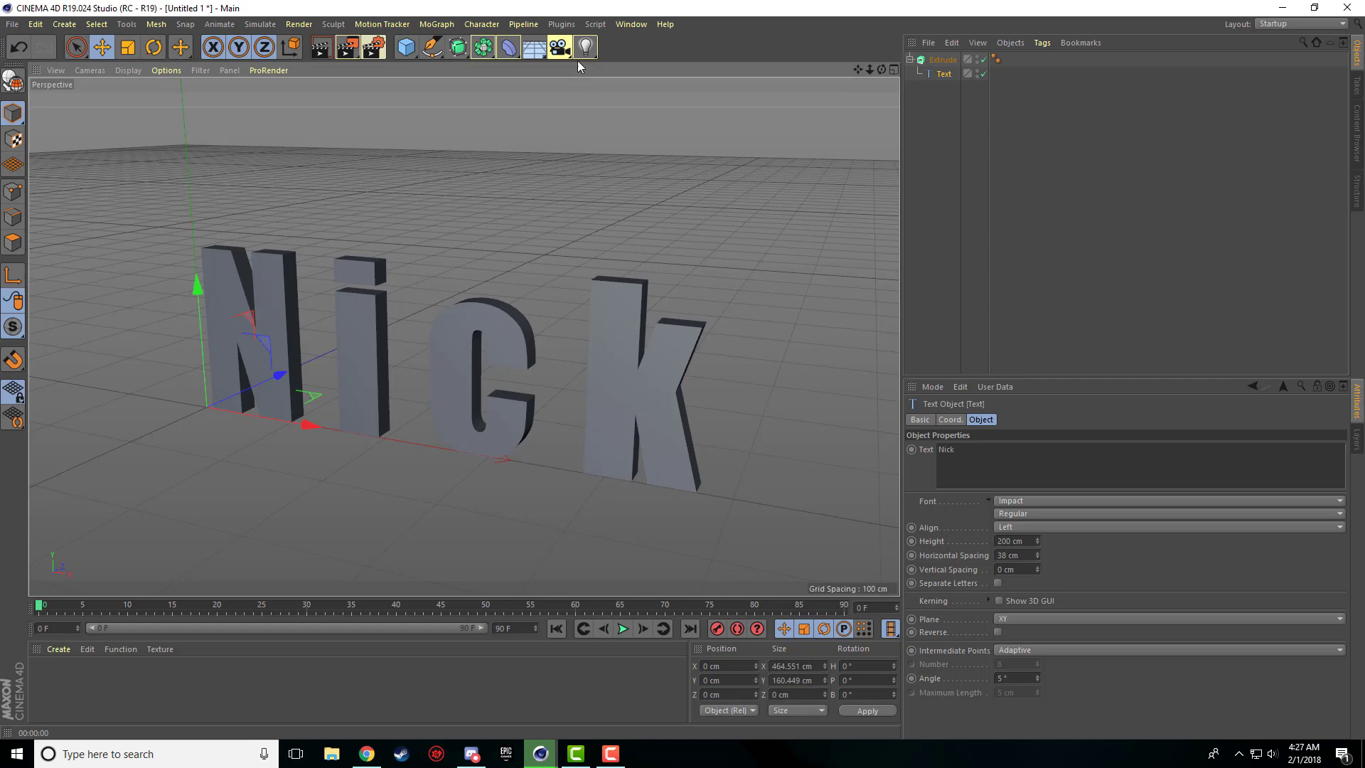
left_click(326, 53)
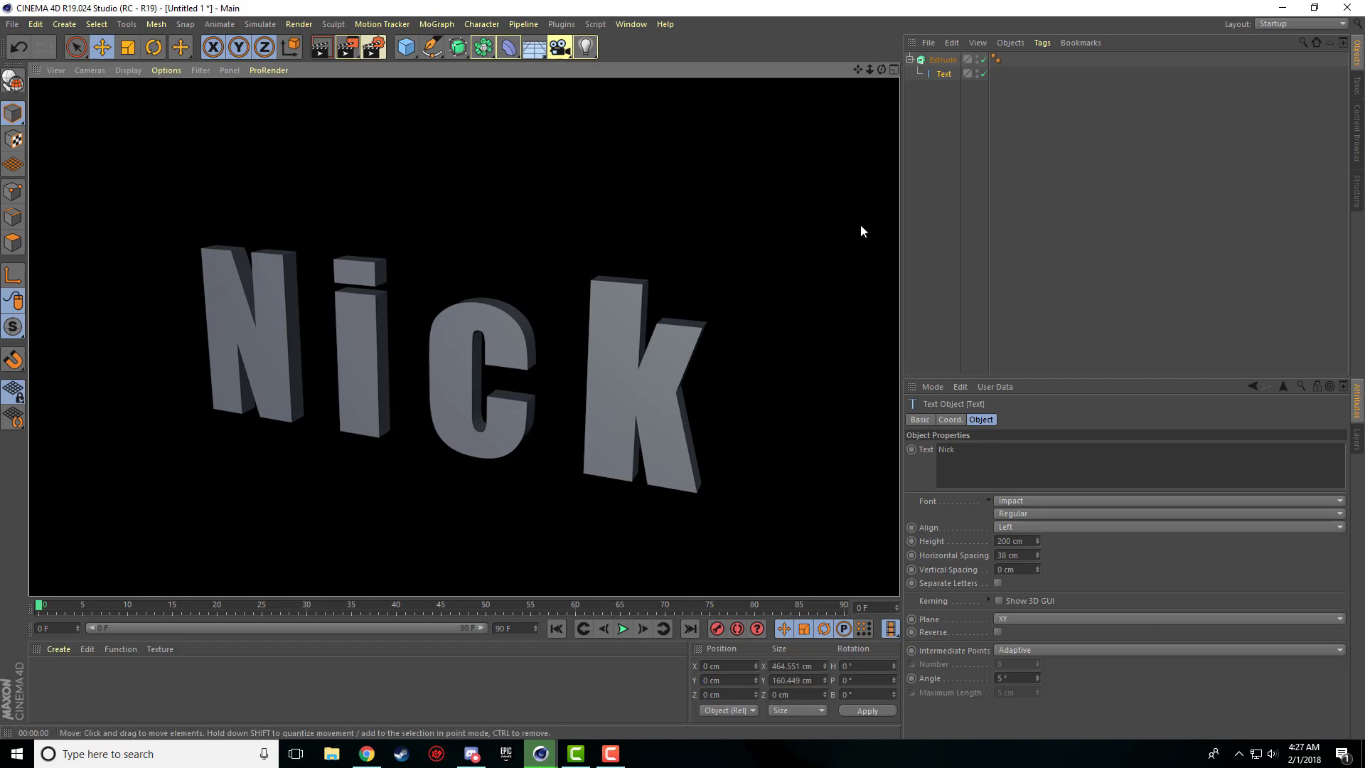
- Set the text spline's horizontal spacing to 0 cm
left_click_drag(955, 145, 944, 57)
left_click(942, 72)
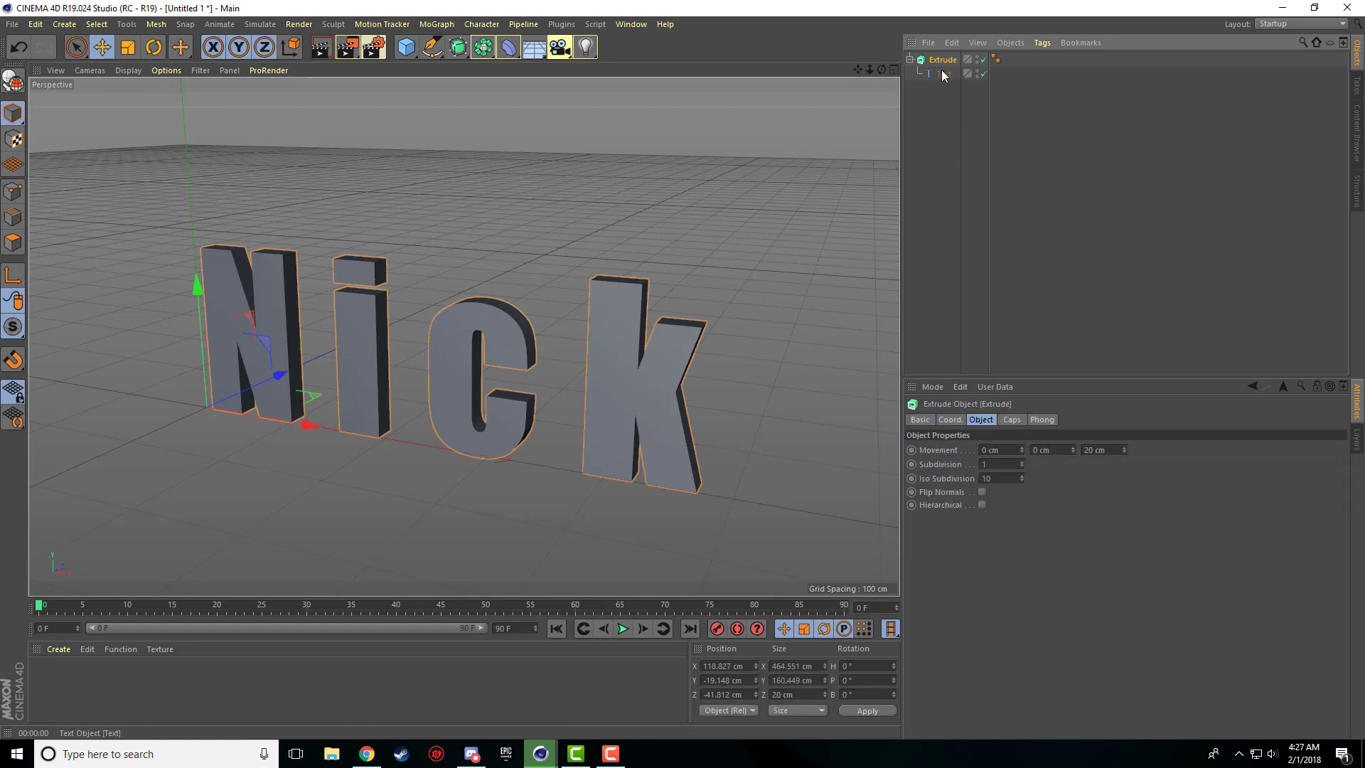
left_click(1032, 554)
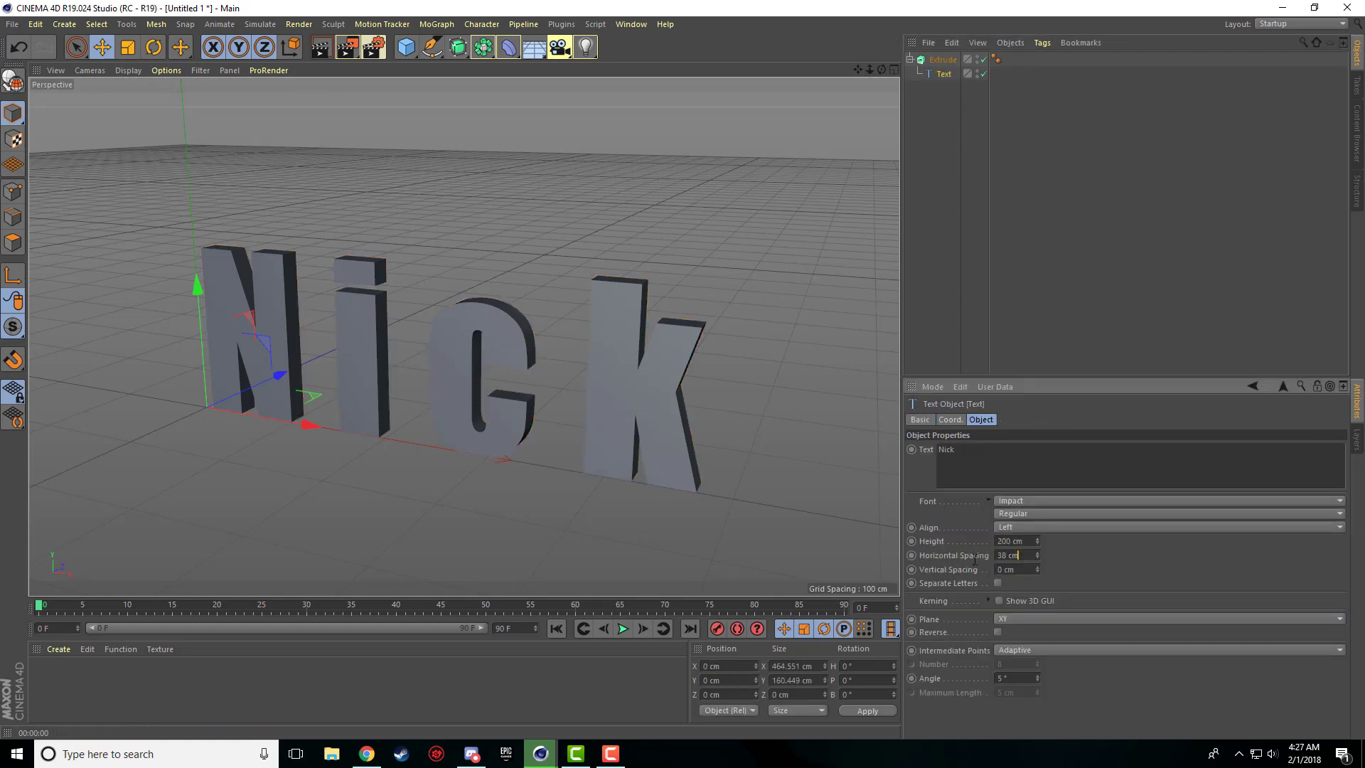
type("0")
key("Return")
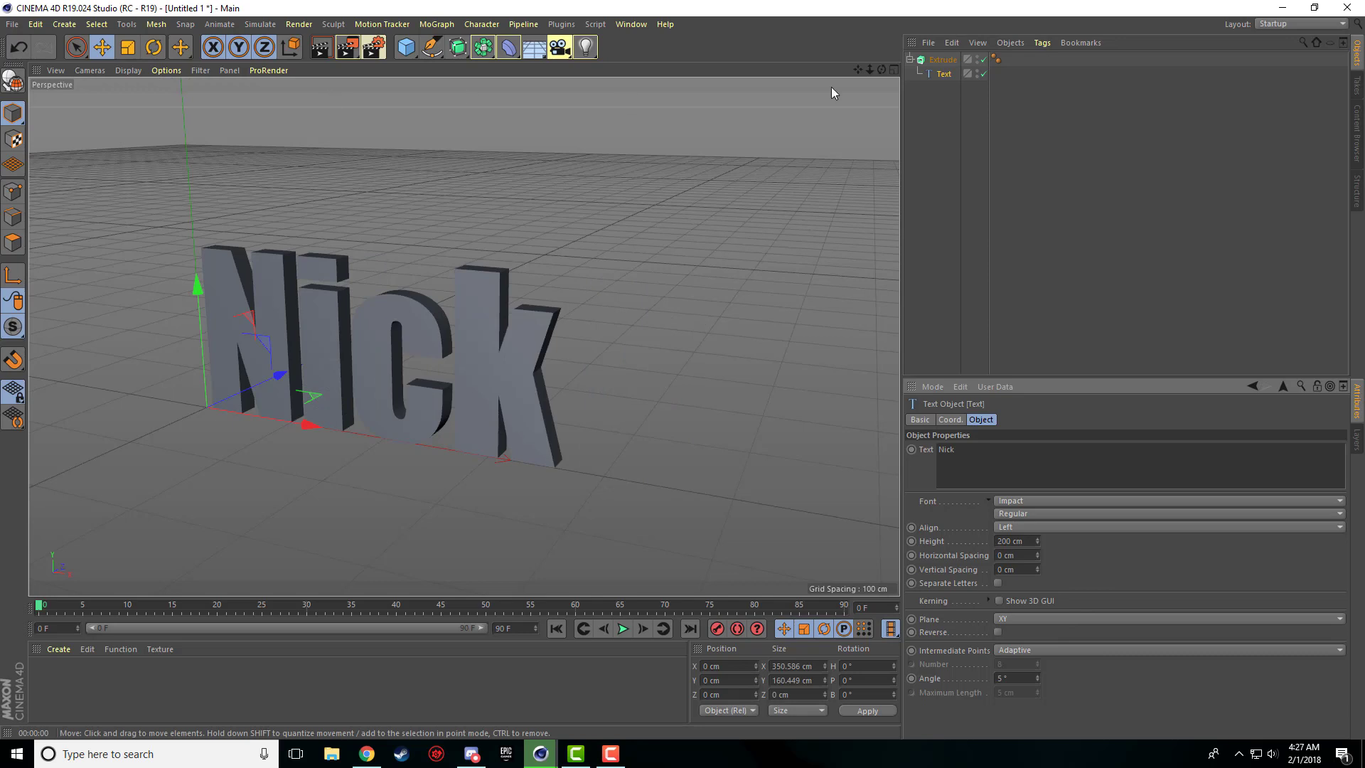
- Collapse the Extrude object's hierarchy and move the extruded text to about X 42 cm, Y -43 cm, Z 88 cm
left_click_drag(858, 69, 902, 75)
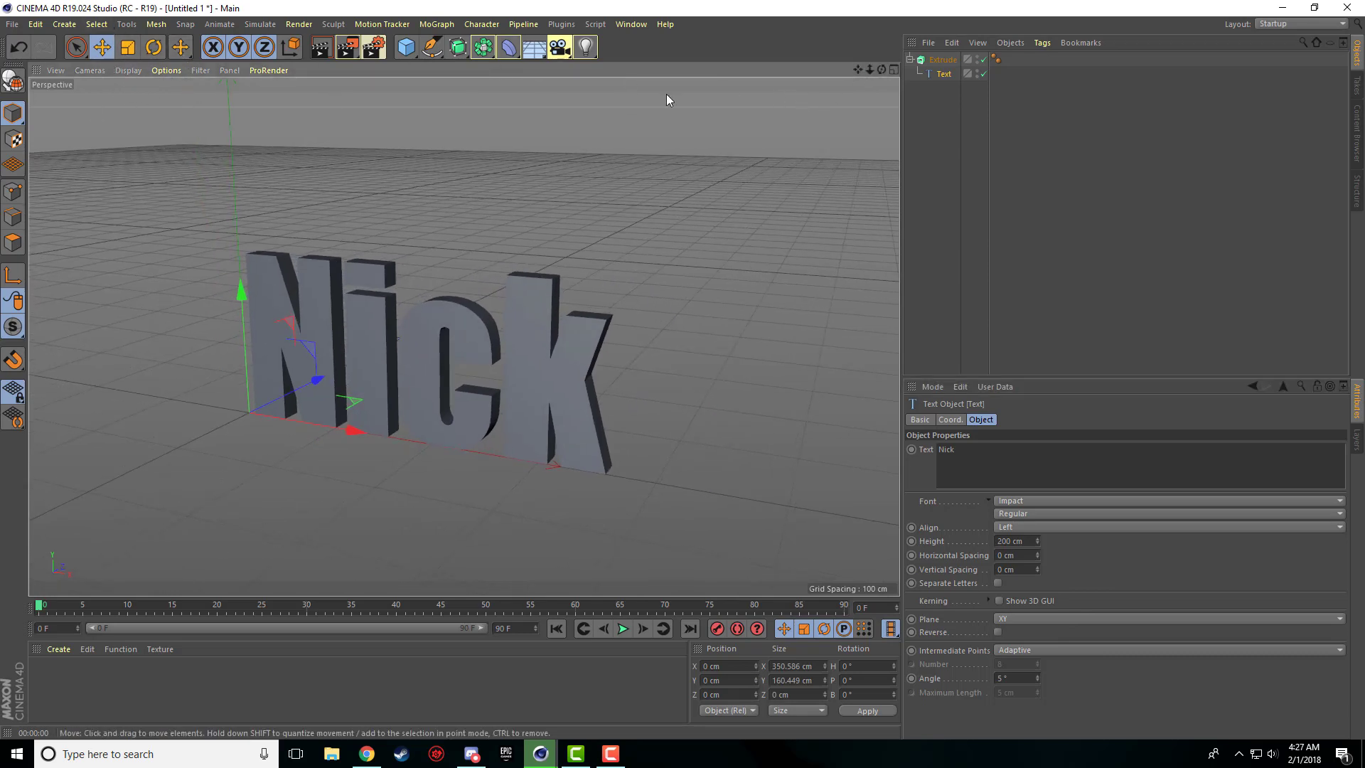
left_click(943, 59)
left_click(910, 60)
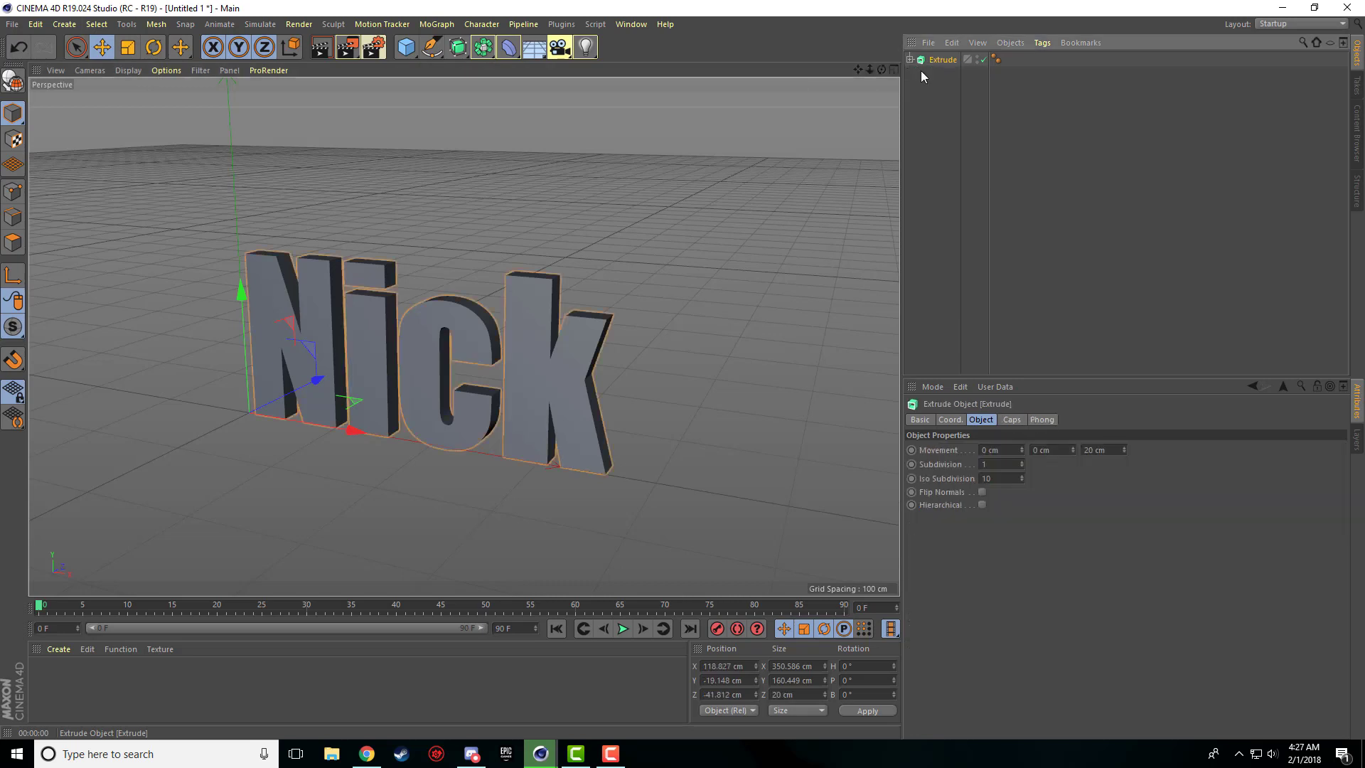
left_click(100, 49)
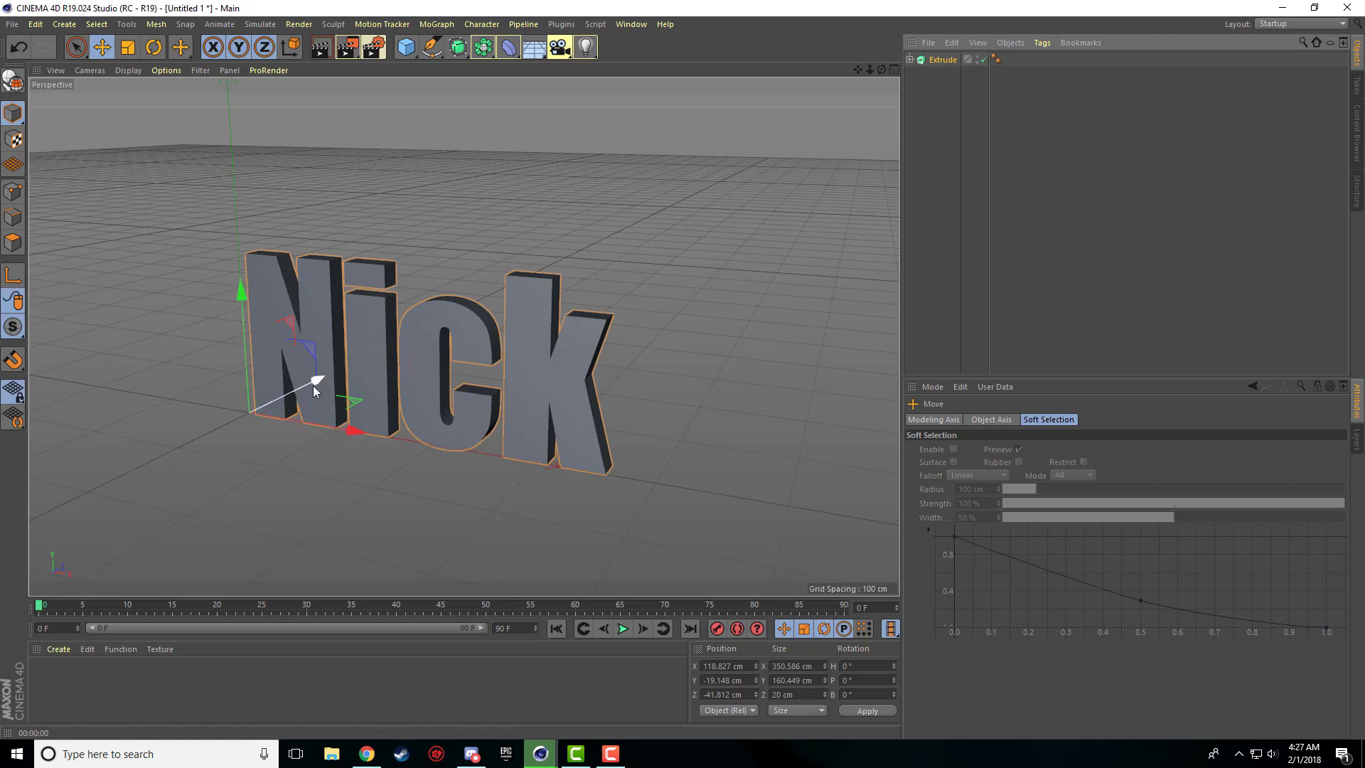
mouse_move(313, 386)
left_mouse_down()
mouse_move(326, 414)
mouse_move(393, 341)
mouse_move(381, 394)
mouse_move(398, 390)
mouse_move(333, 373)
mouse_move(482, 437)
mouse_move(334, 395)
left_mouse_up()
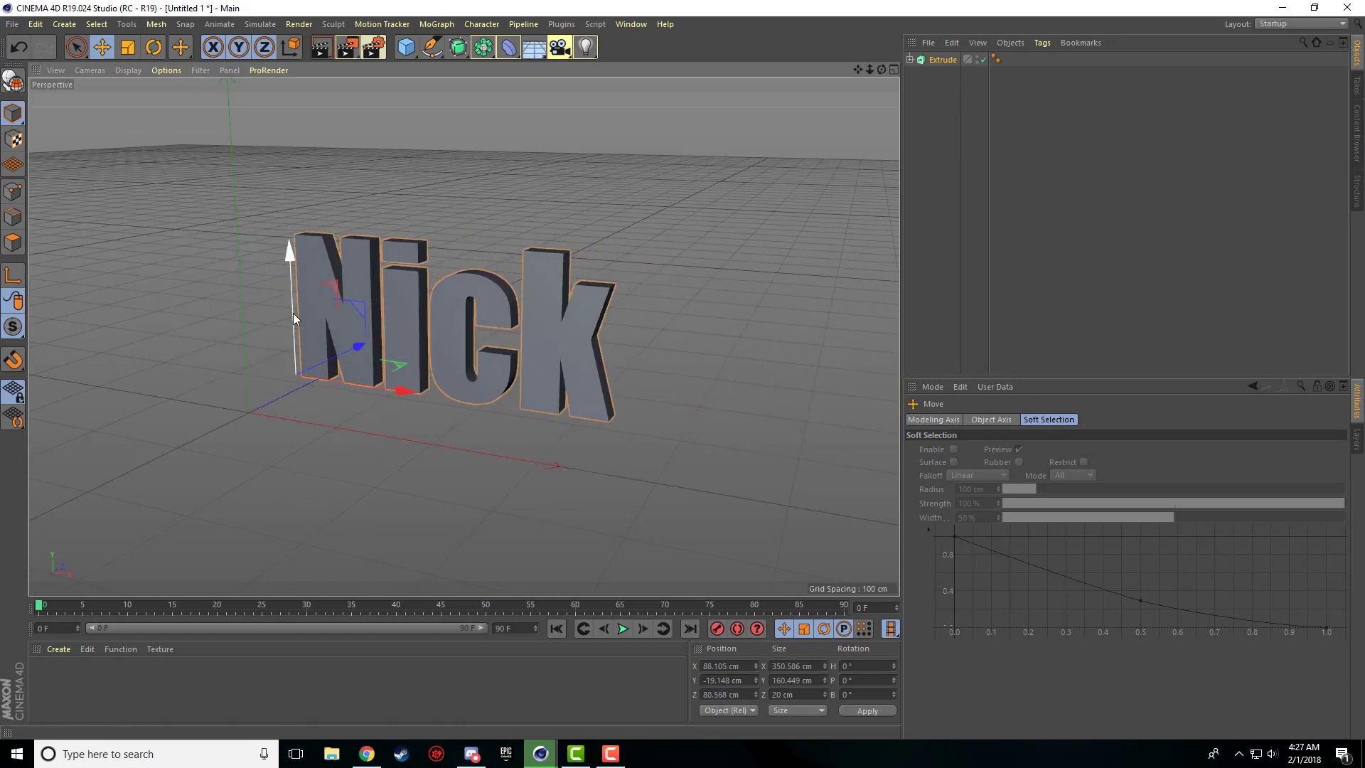
left_click_drag(294, 317, 230, 264)
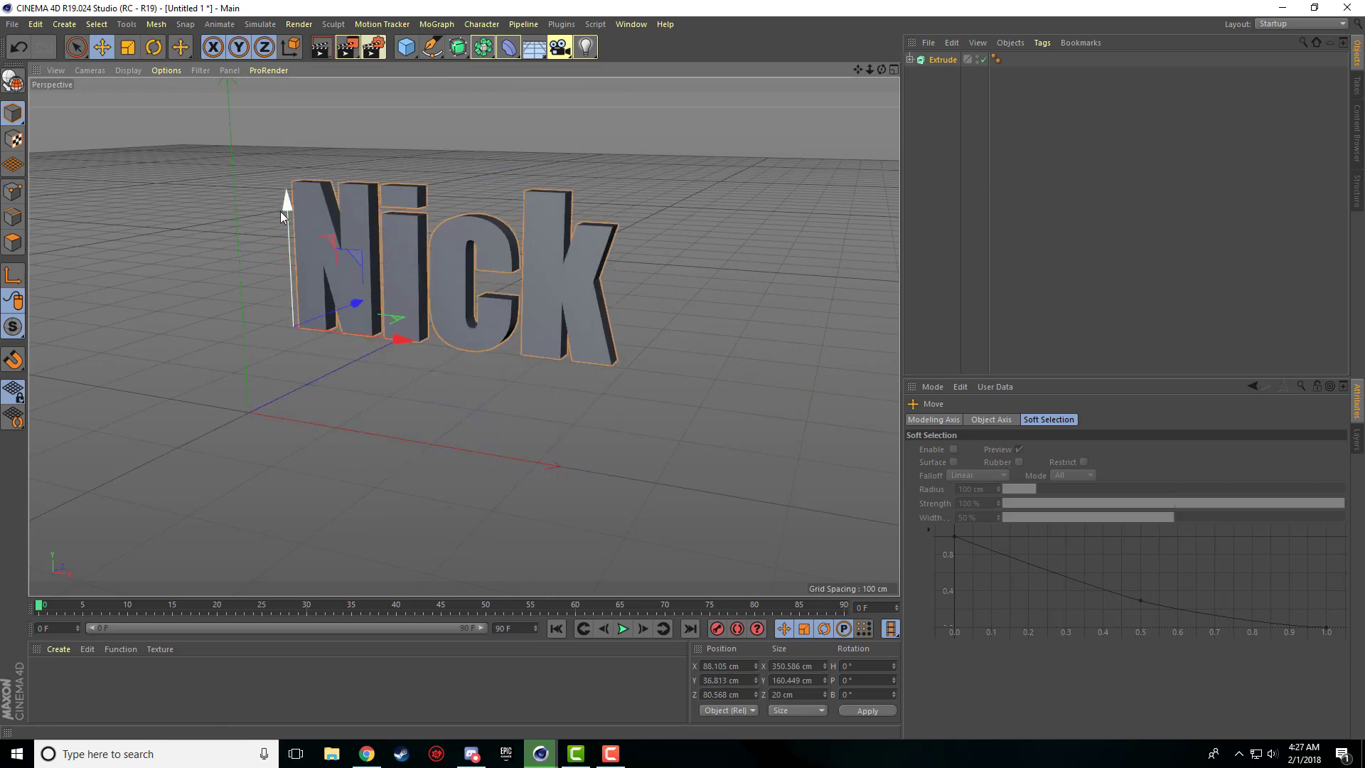
left_click_drag(289, 201, 294, 265)
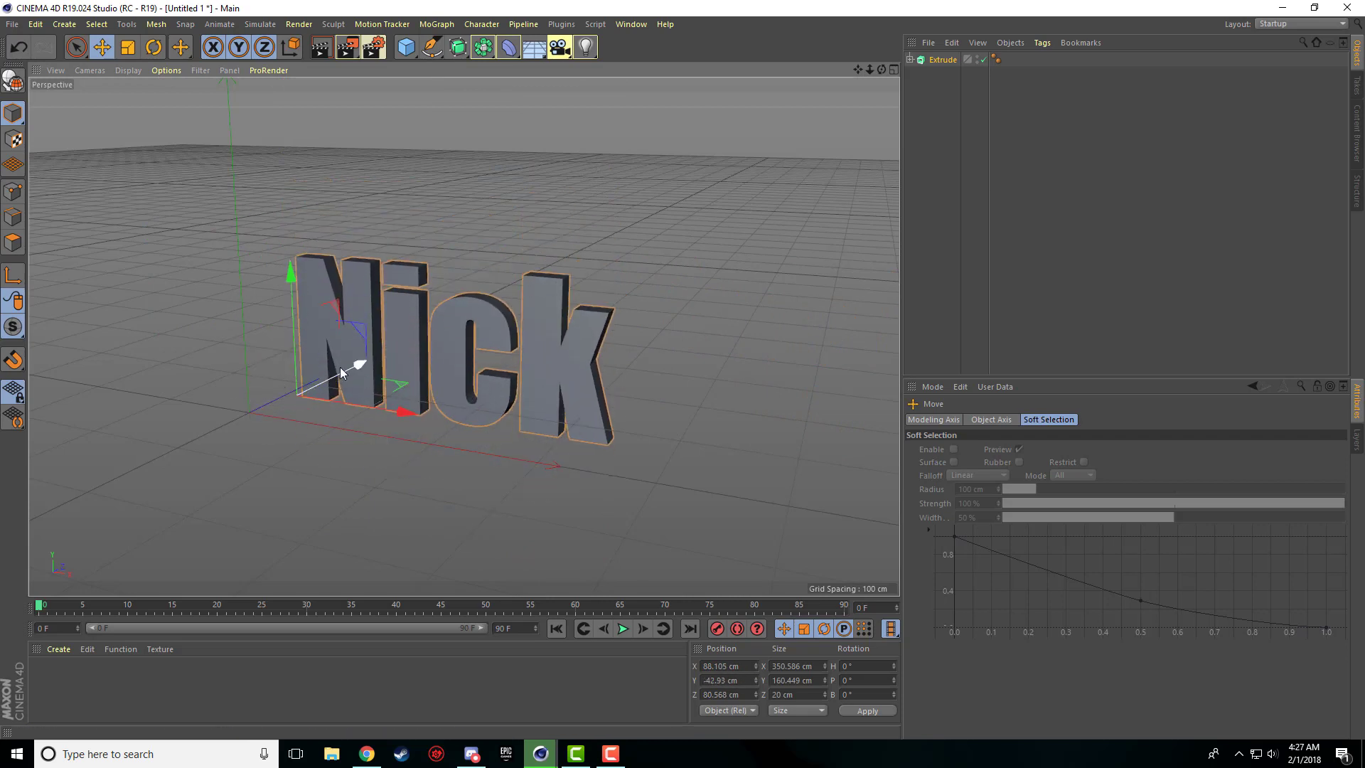
left_click_drag(340, 367, 371, 431)
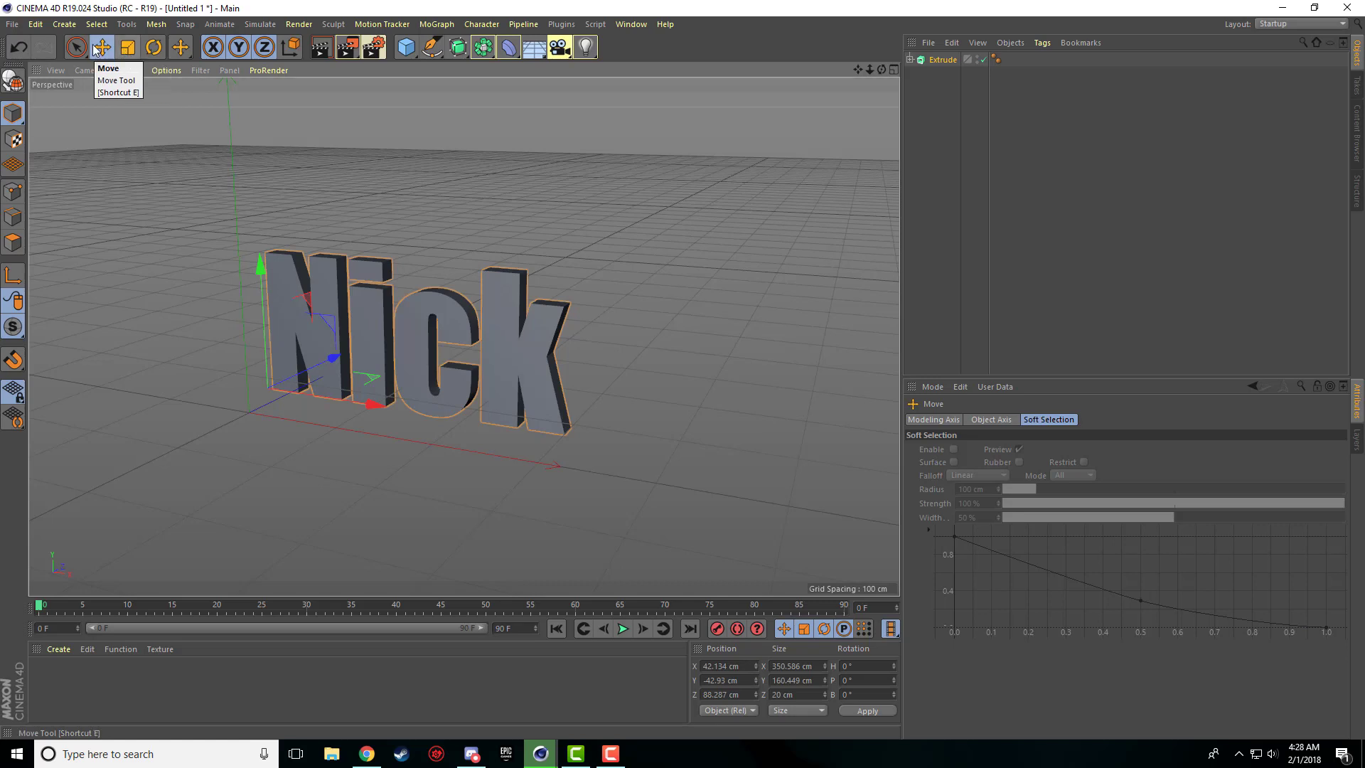
- Scale the extruded text uniformly to about 431 × 197 × 25 cm, keeping the Extrude object selected
left_click(125, 48)
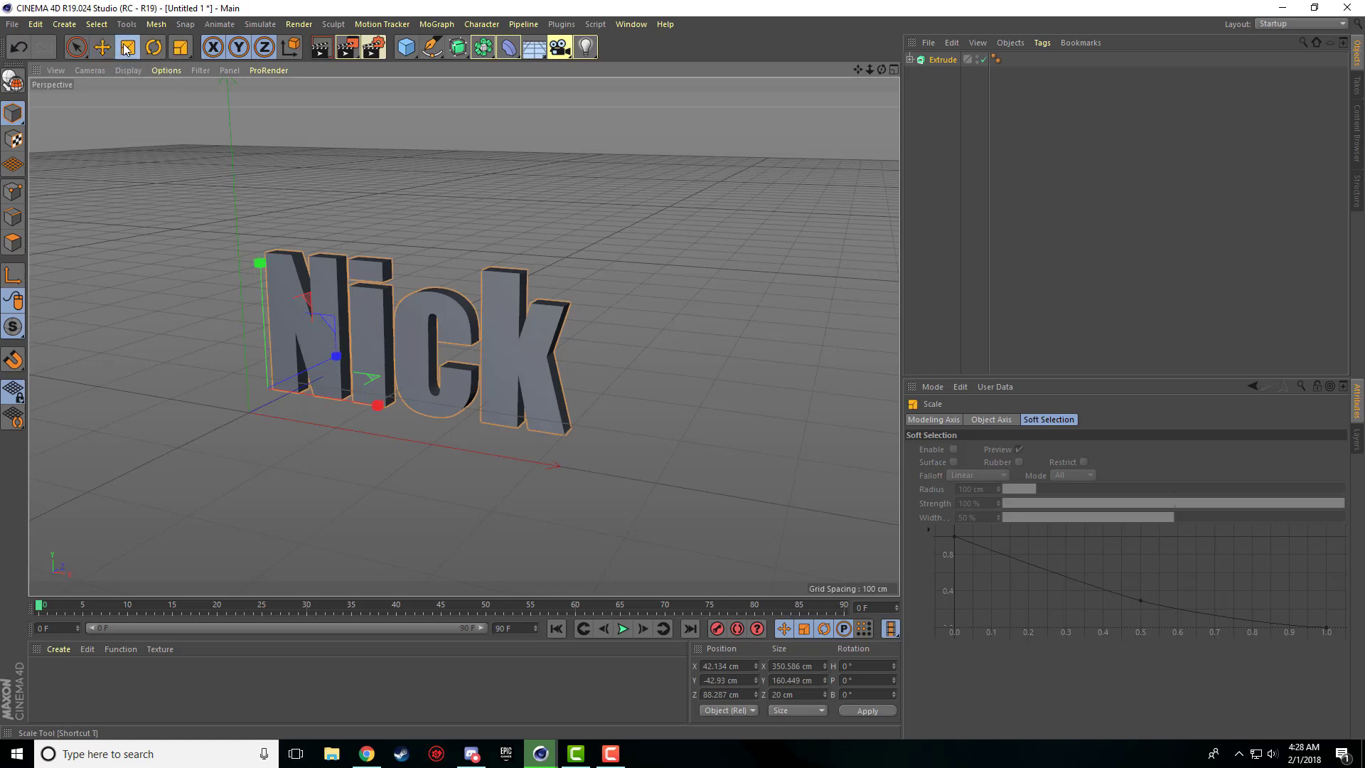
left_click_drag(259, 270, 433, 391)
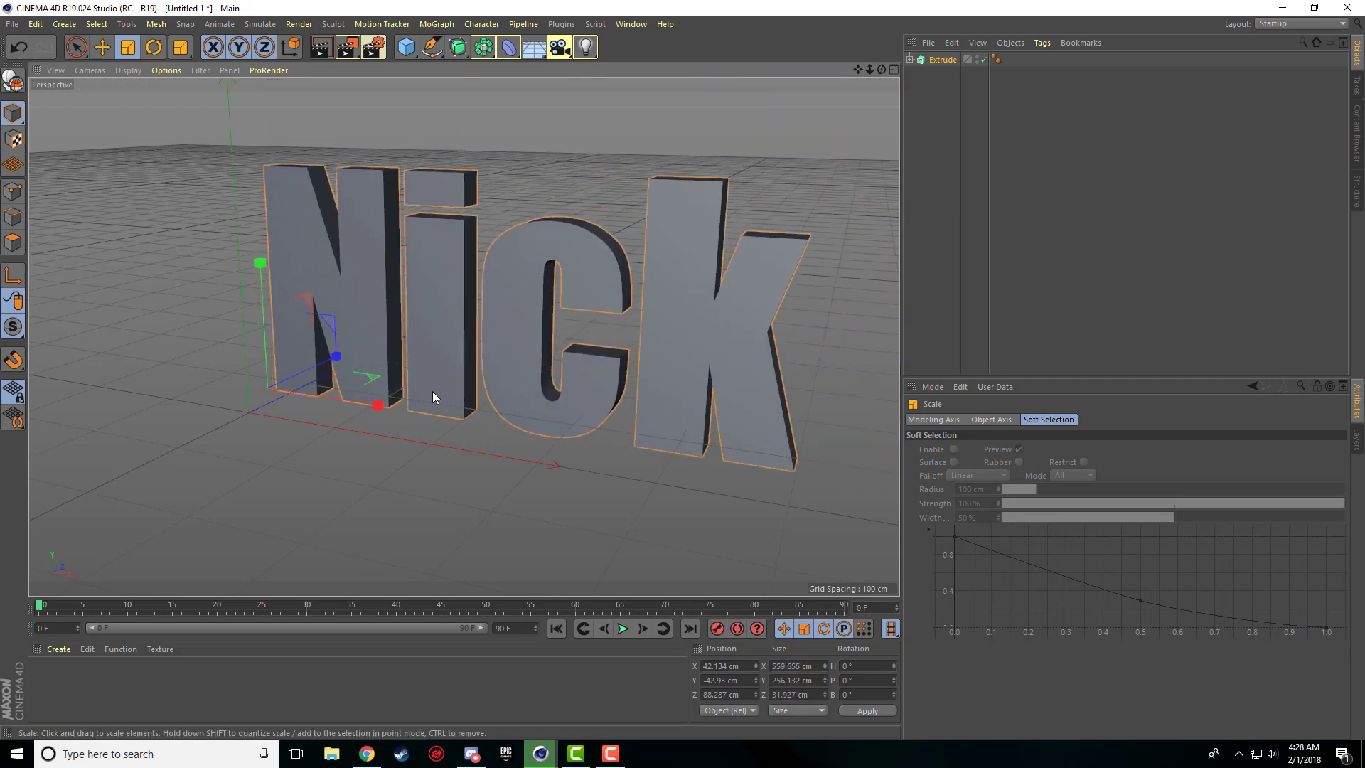
left_click_drag(347, 355, 366, 402)
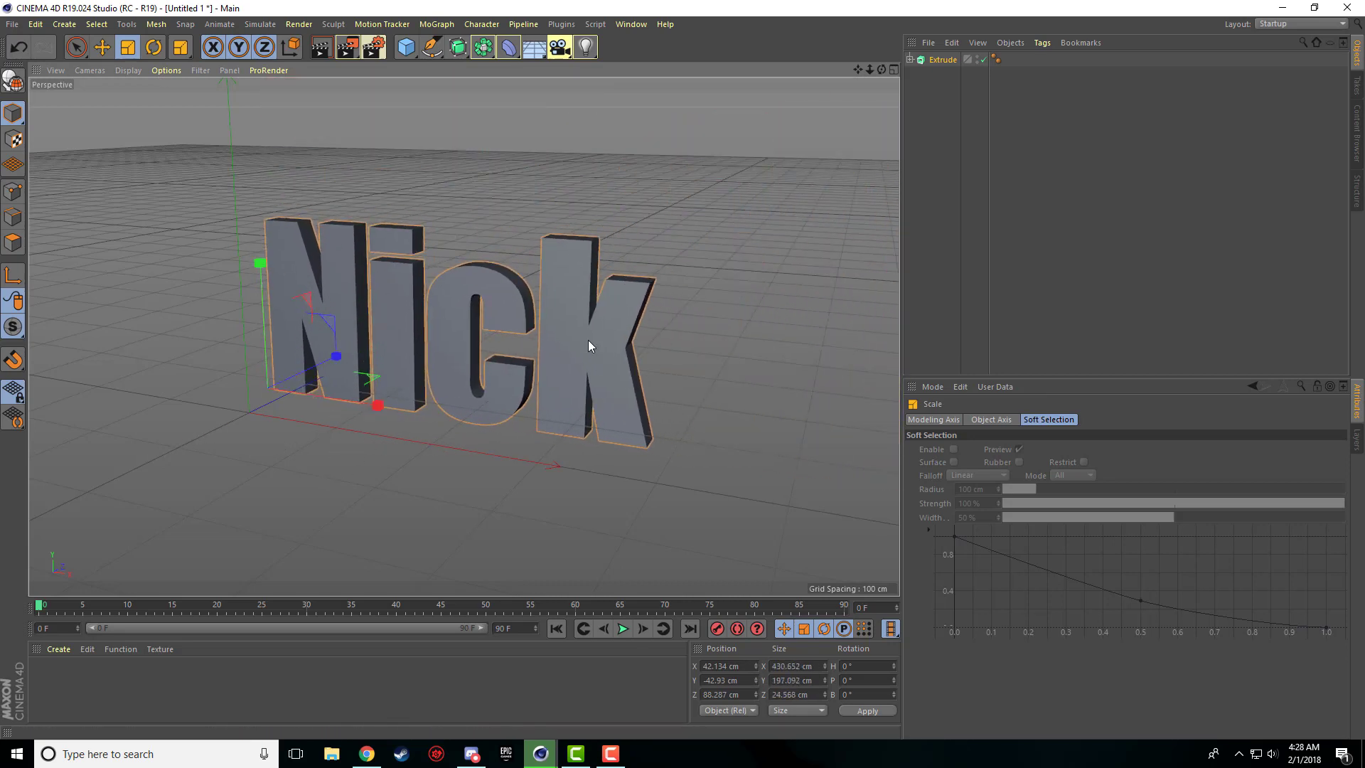
left_click(935, 61)
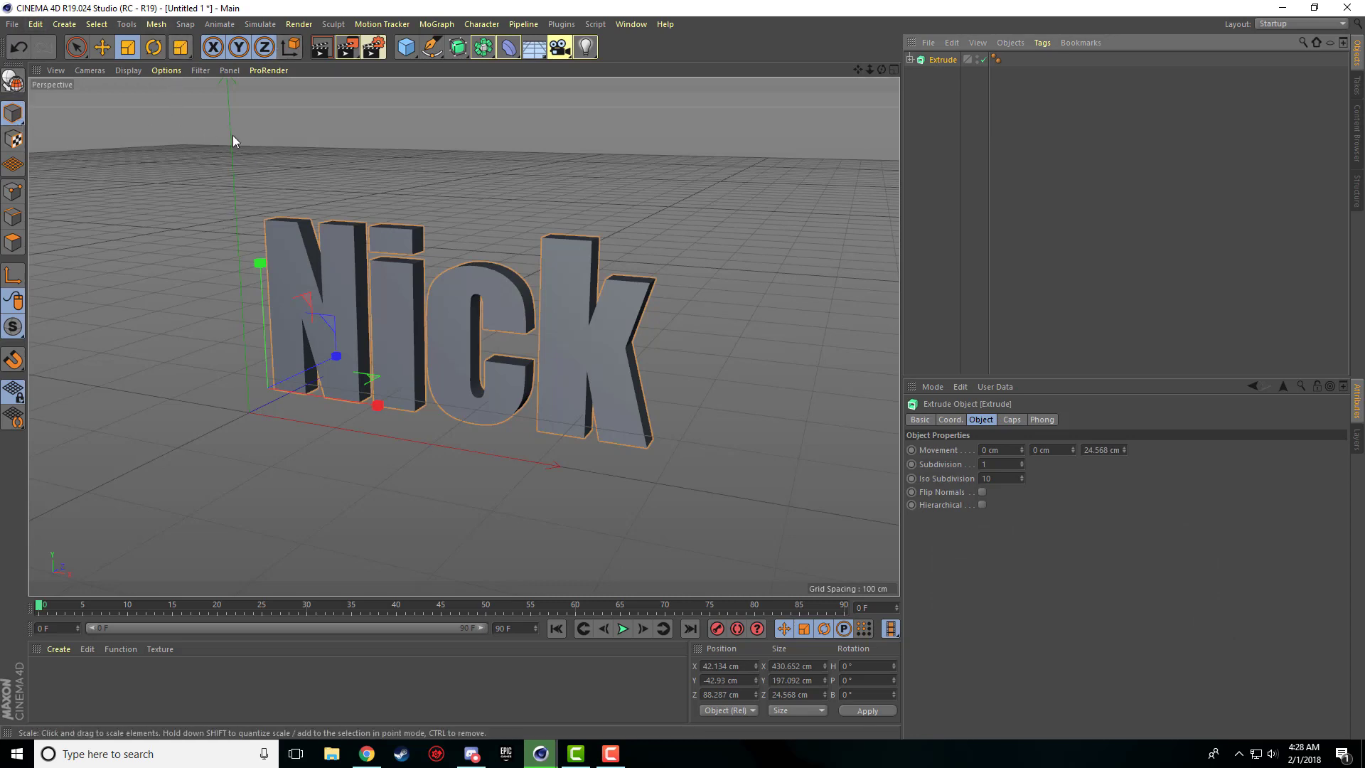
- Rotate the extruded text to about H 18°, P 8° and B 8°, test-rendering the view between rotations
left_click(155, 48)
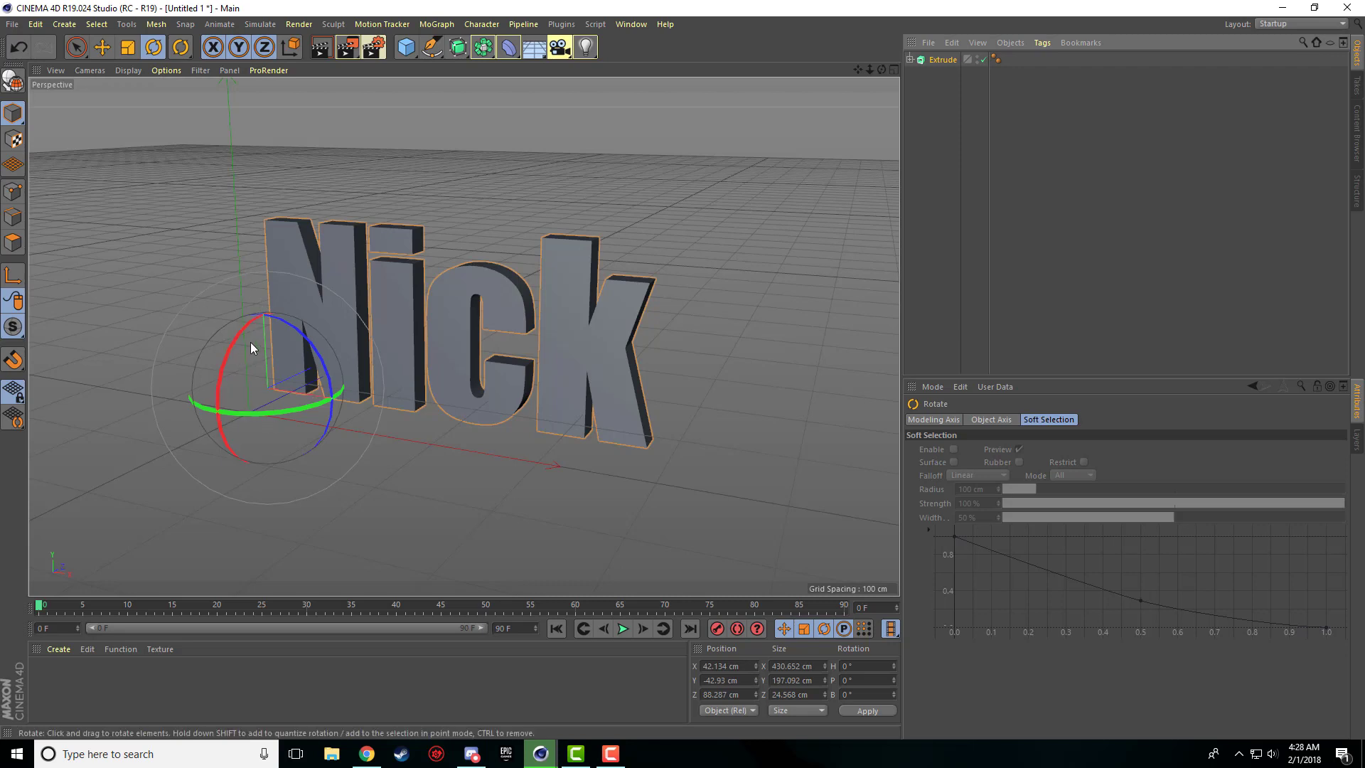
left_click_drag(302, 334, 314, 383)
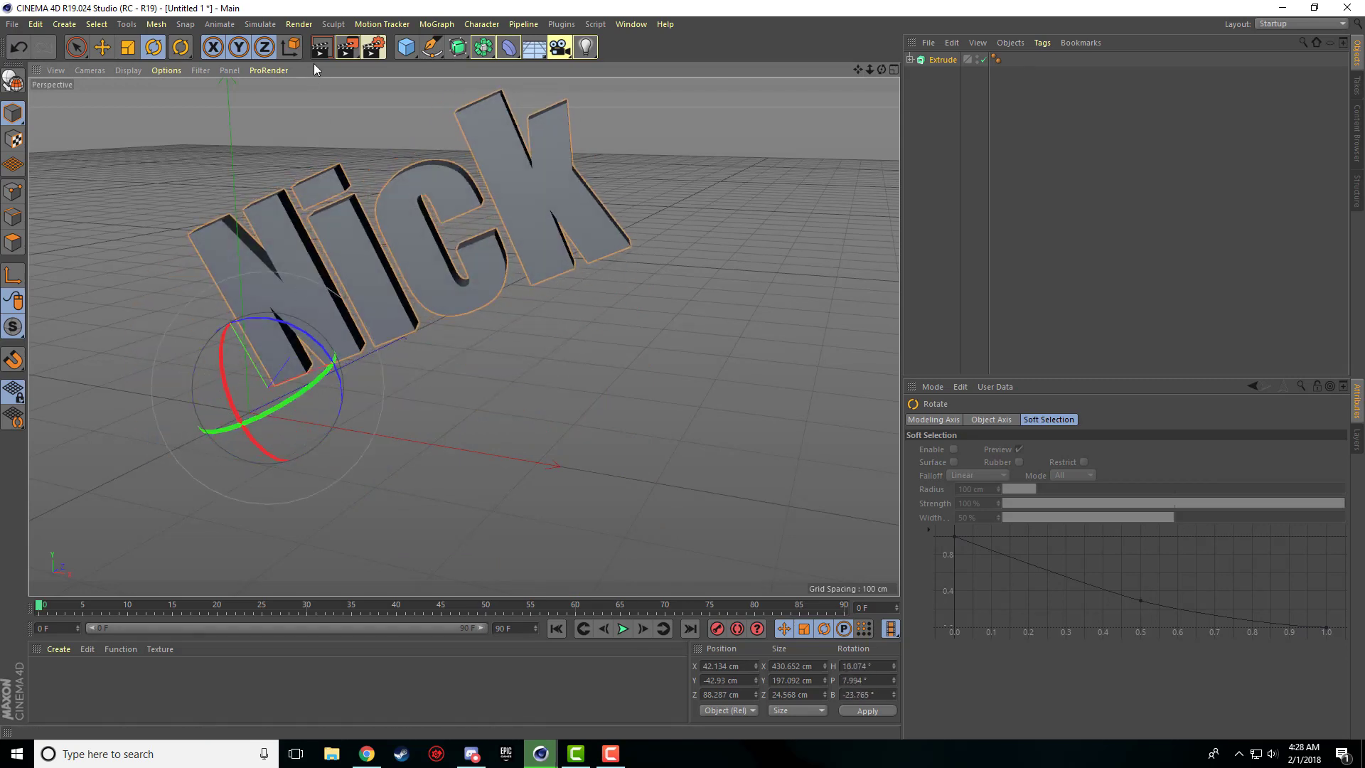
left_click(316, 56)
left_click(435, 310)
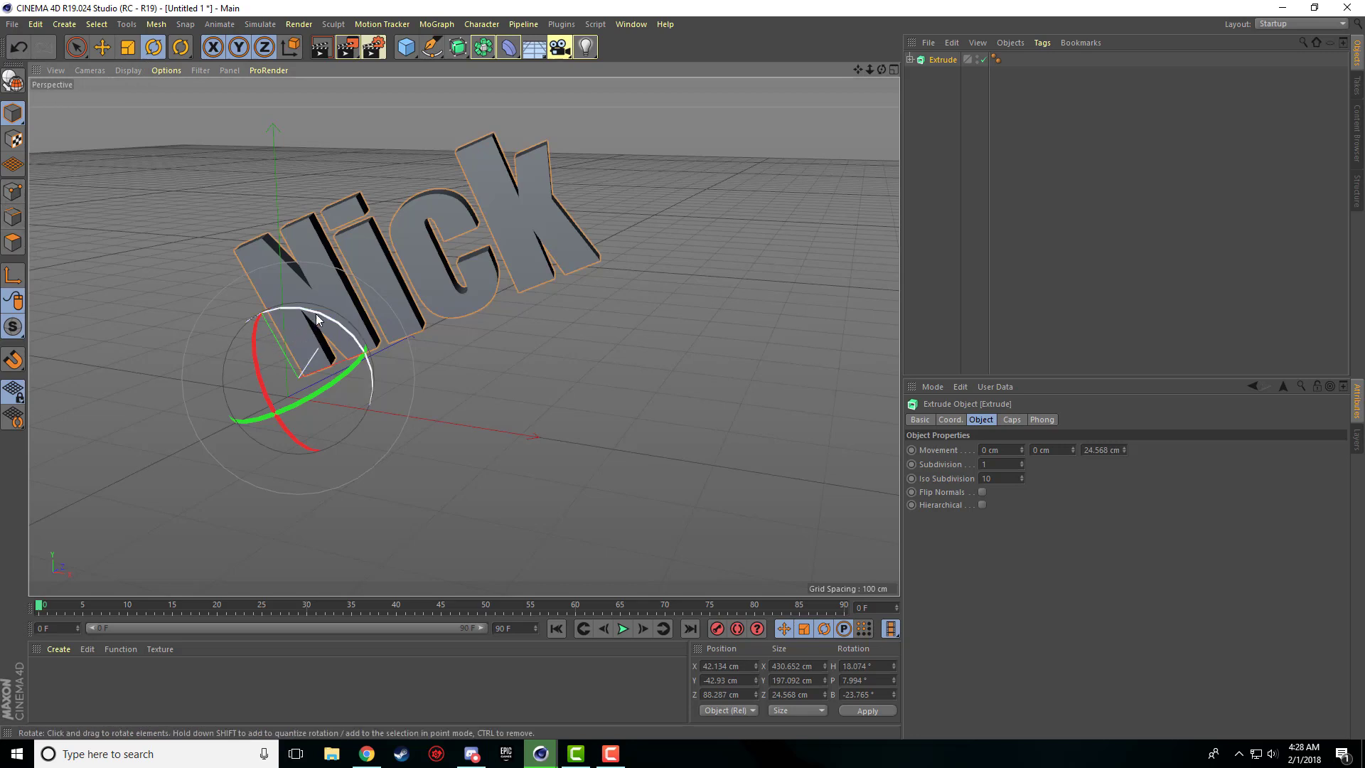
left_click_drag(317, 313, 332, 388)
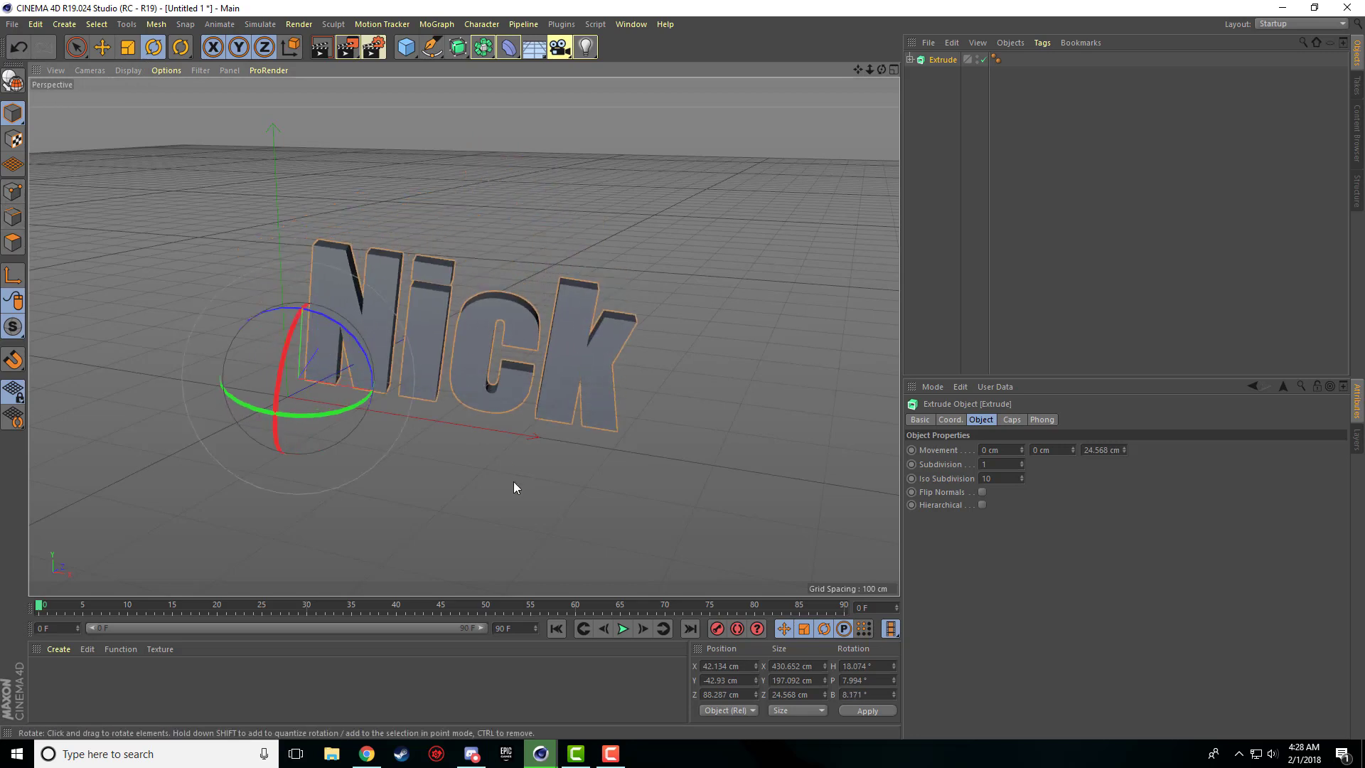
- Reset the extruded text's heading, pitch and bank rotation to 0°
double_click(877, 670)
type("0")
key("Tab")
type("0")
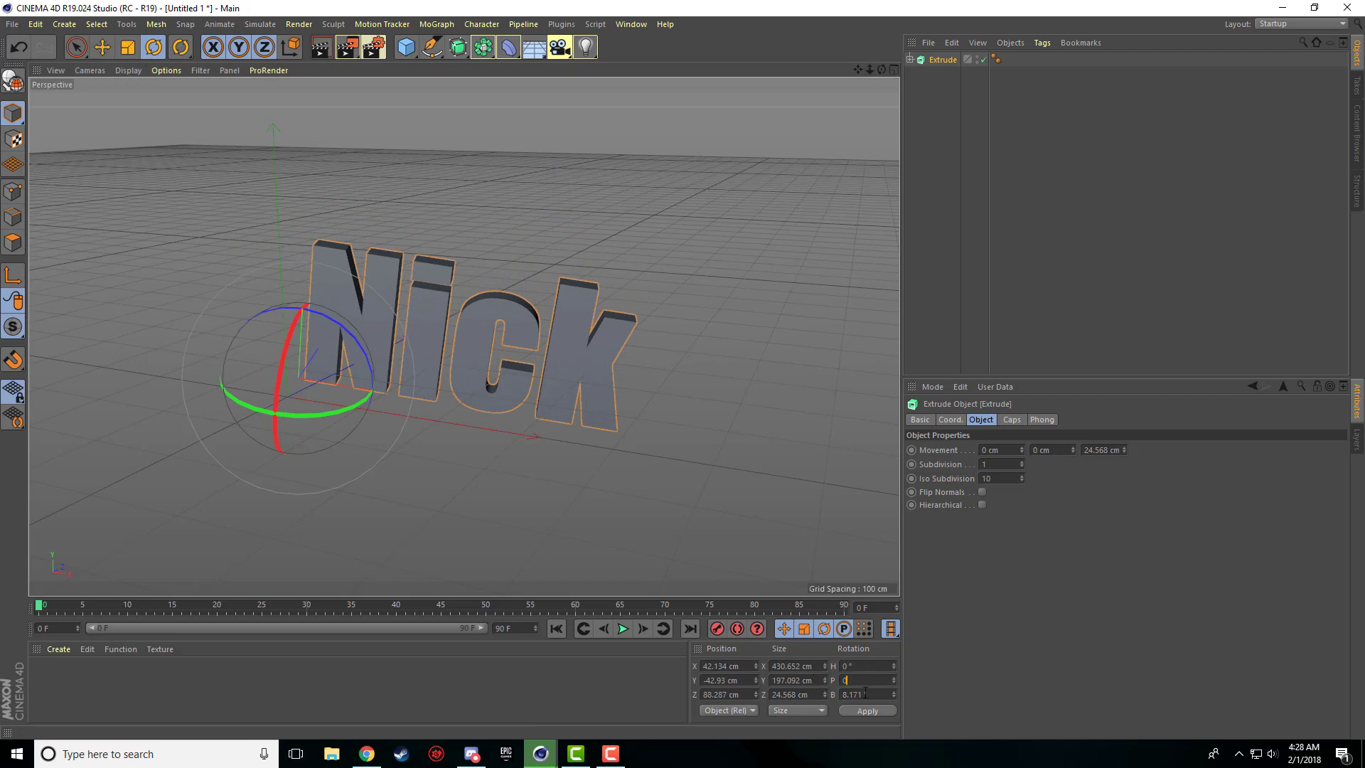
type("0")
left_click(865, 711)
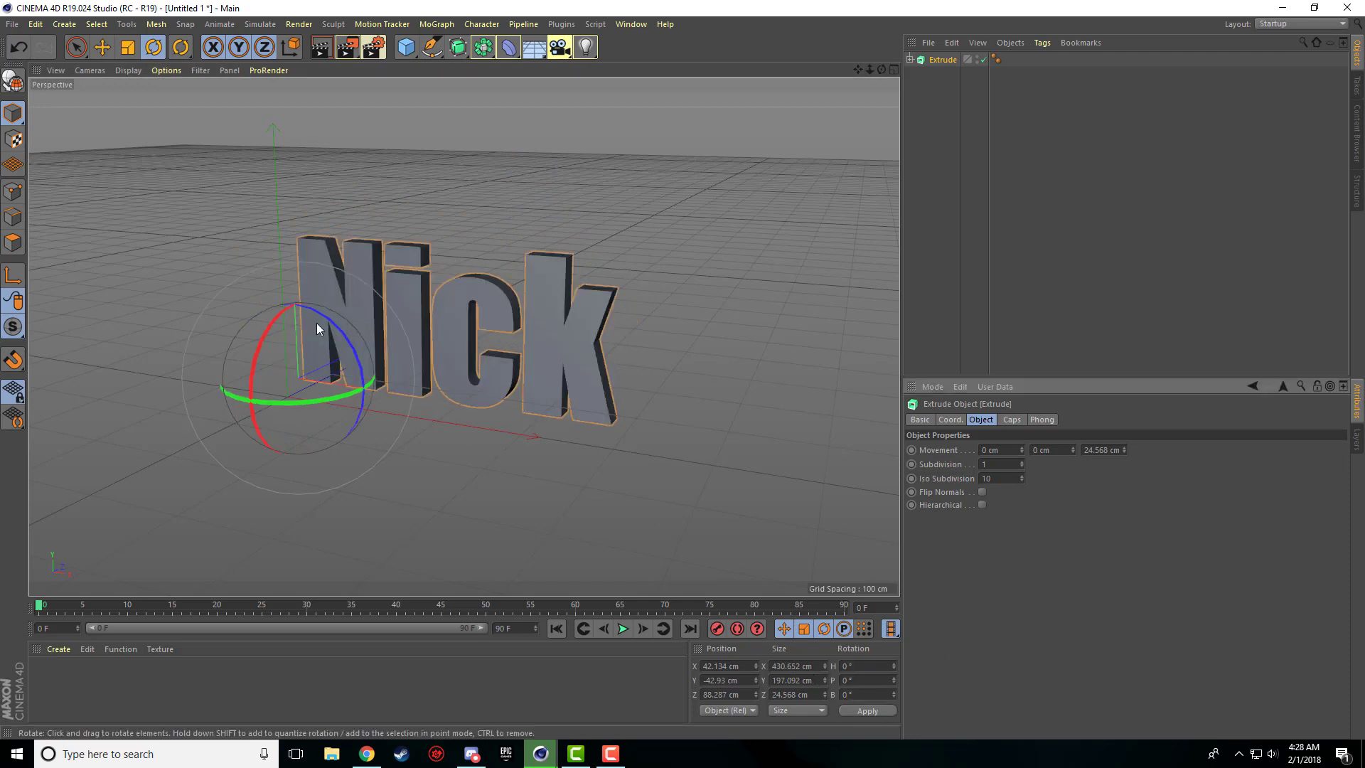
- Move the extruded text along its X and Z axes to about X 75 cm and Z 17 cm
left_click(102, 47)
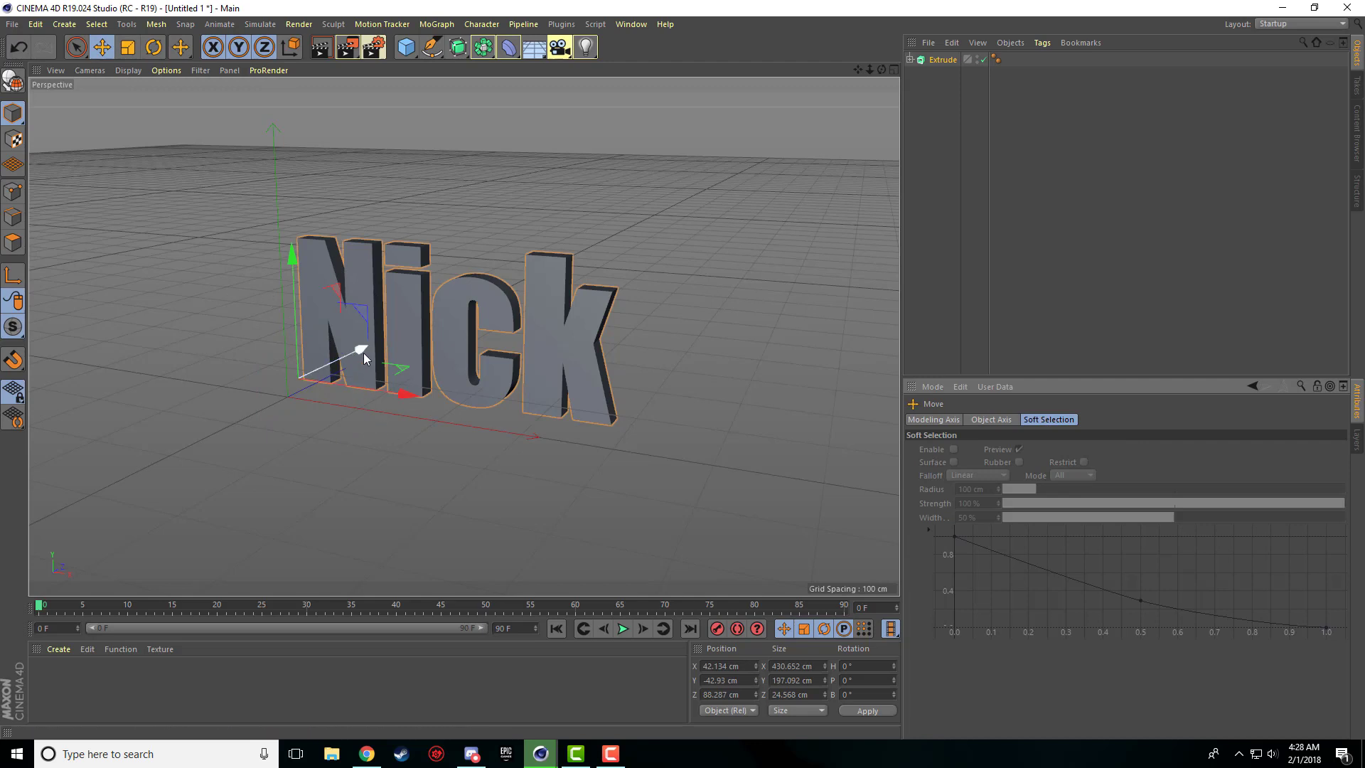
left_click_drag(362, 351, 434, 430)
left_click_drag(378, 380, 375, 382)
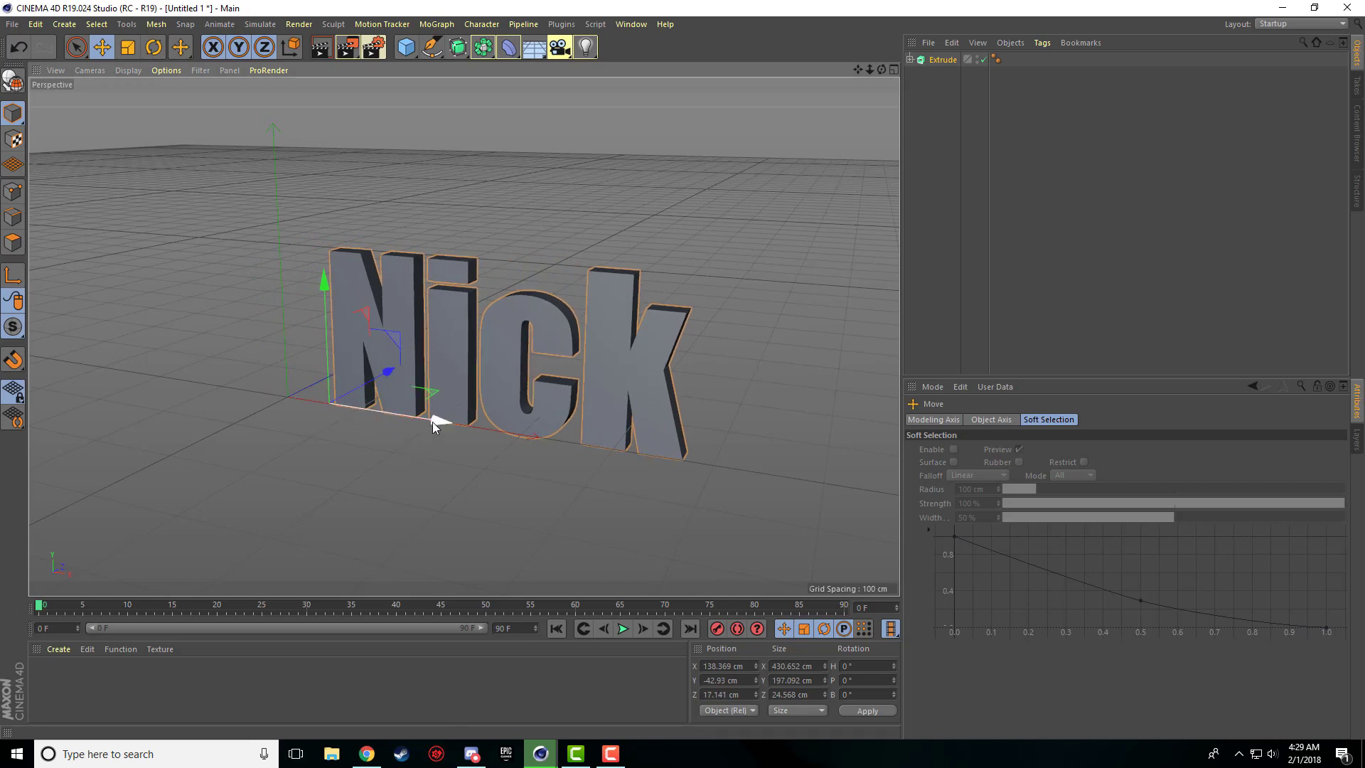
left_click_drag(435, 421, 384, 451)
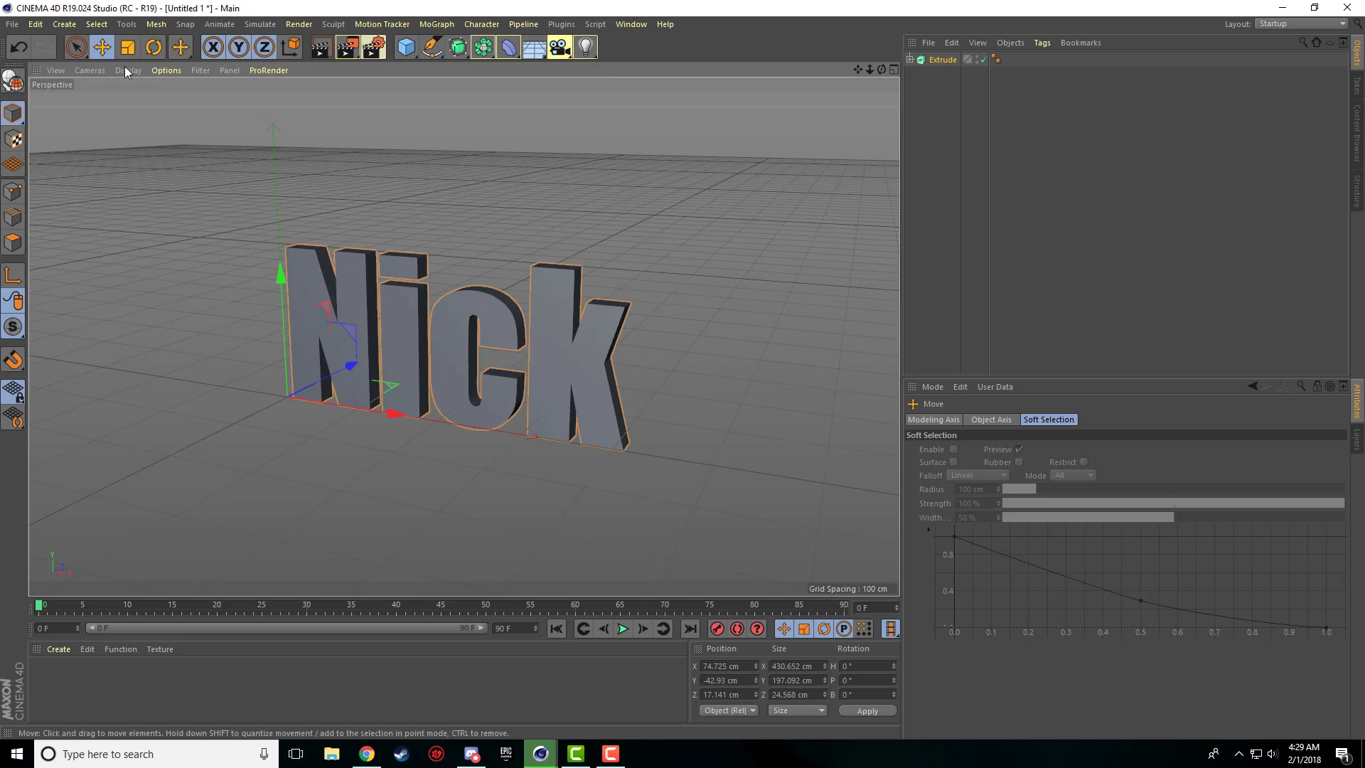
left_click(18, 26)
mouse_move(298, 24)
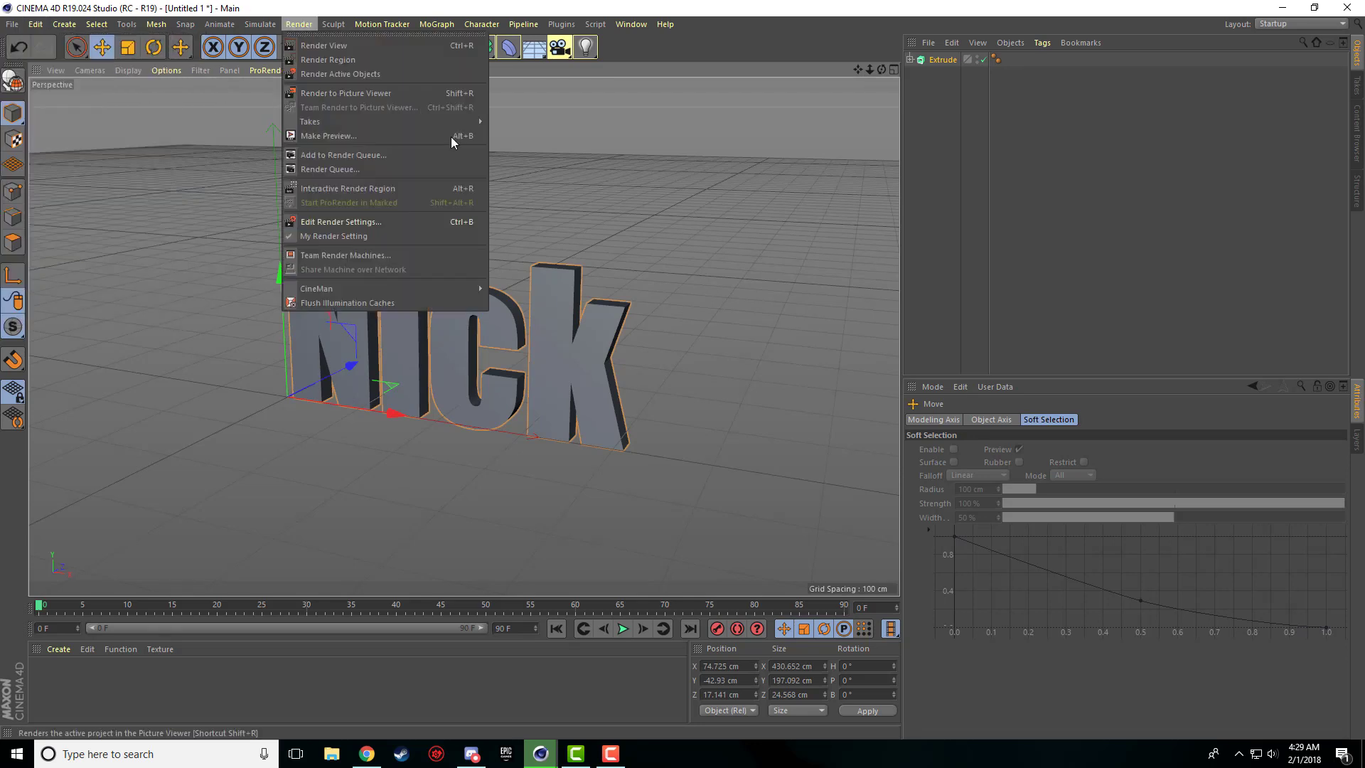
left_click(495, 173)
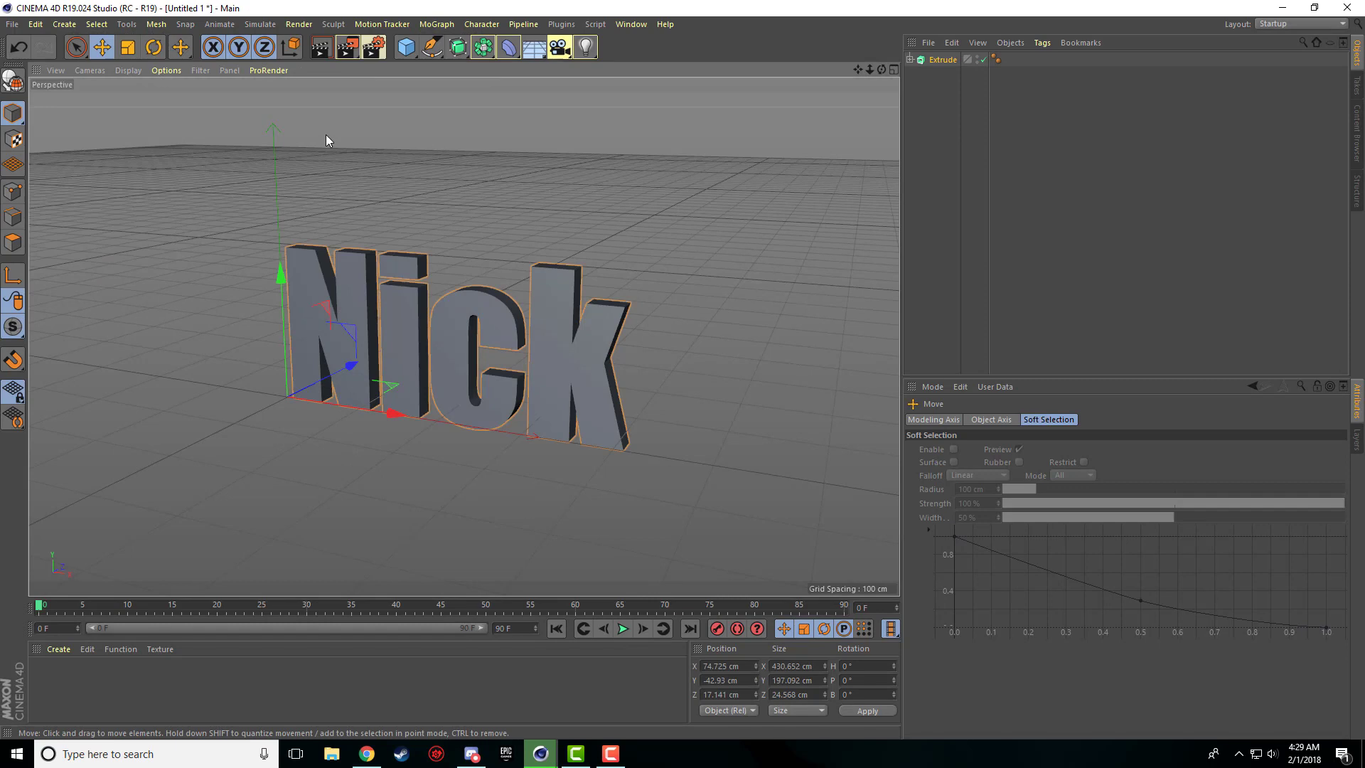
left_click(404, 51)
left_click(369, 166)
left_click(508, 47)
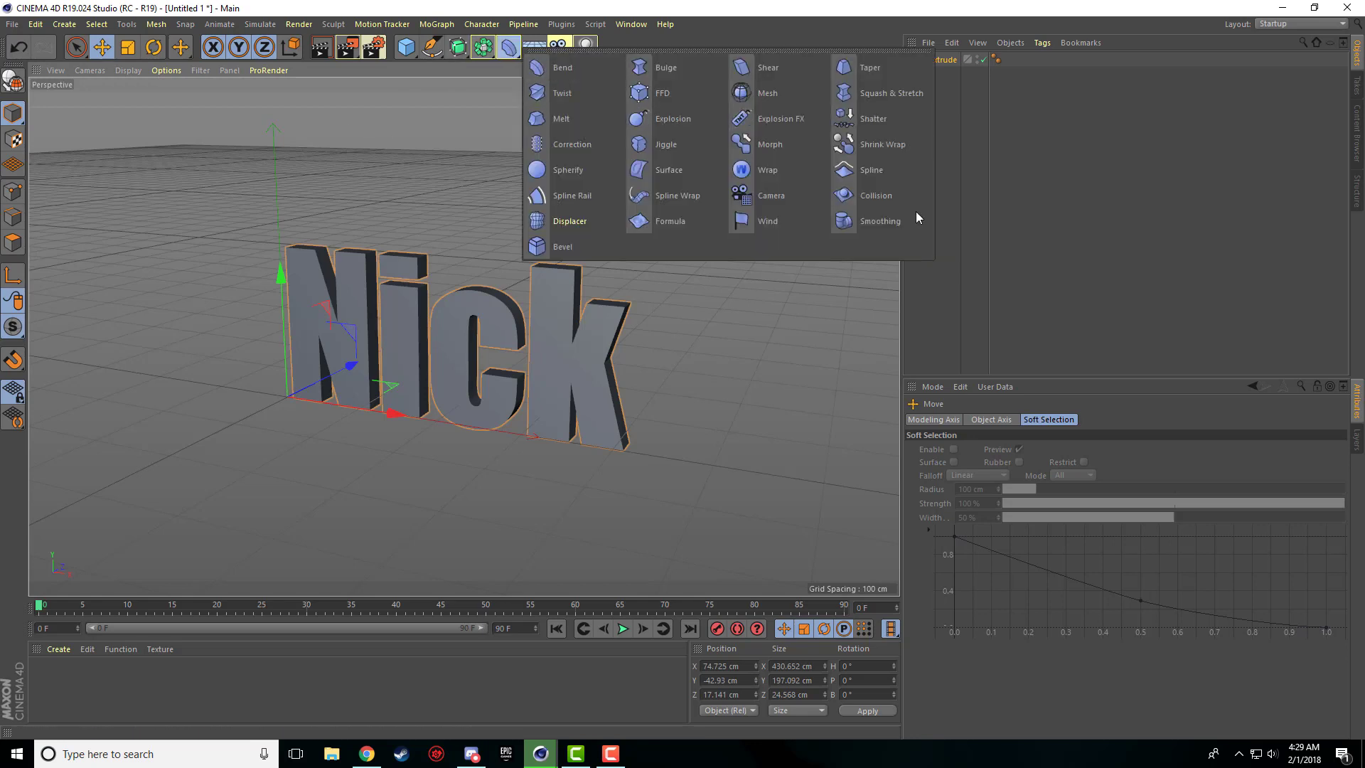
left_click(196, 235)
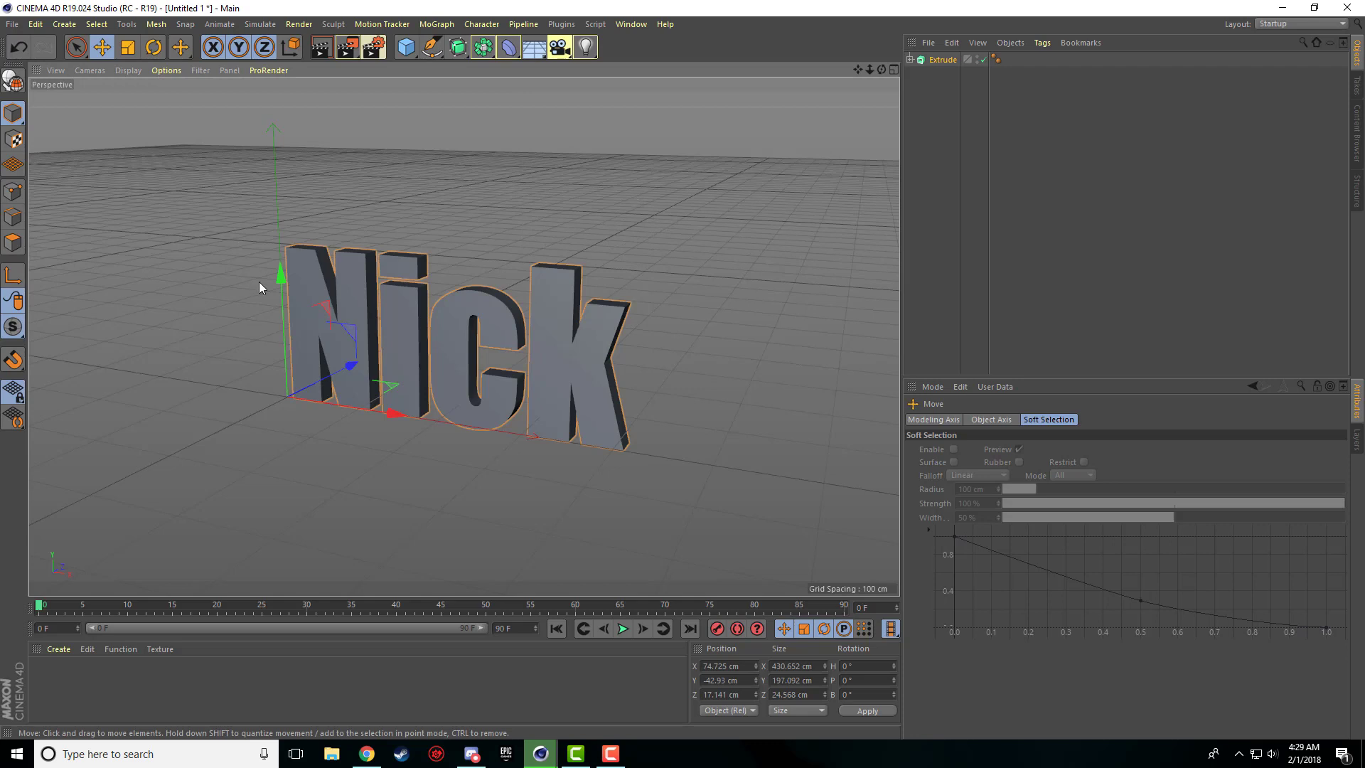
- Raise the extruded text and bring it forward to about X 112 cm, Y -4 cm, Z -47 cm
left_click_drag(281, 287, 278, 255)
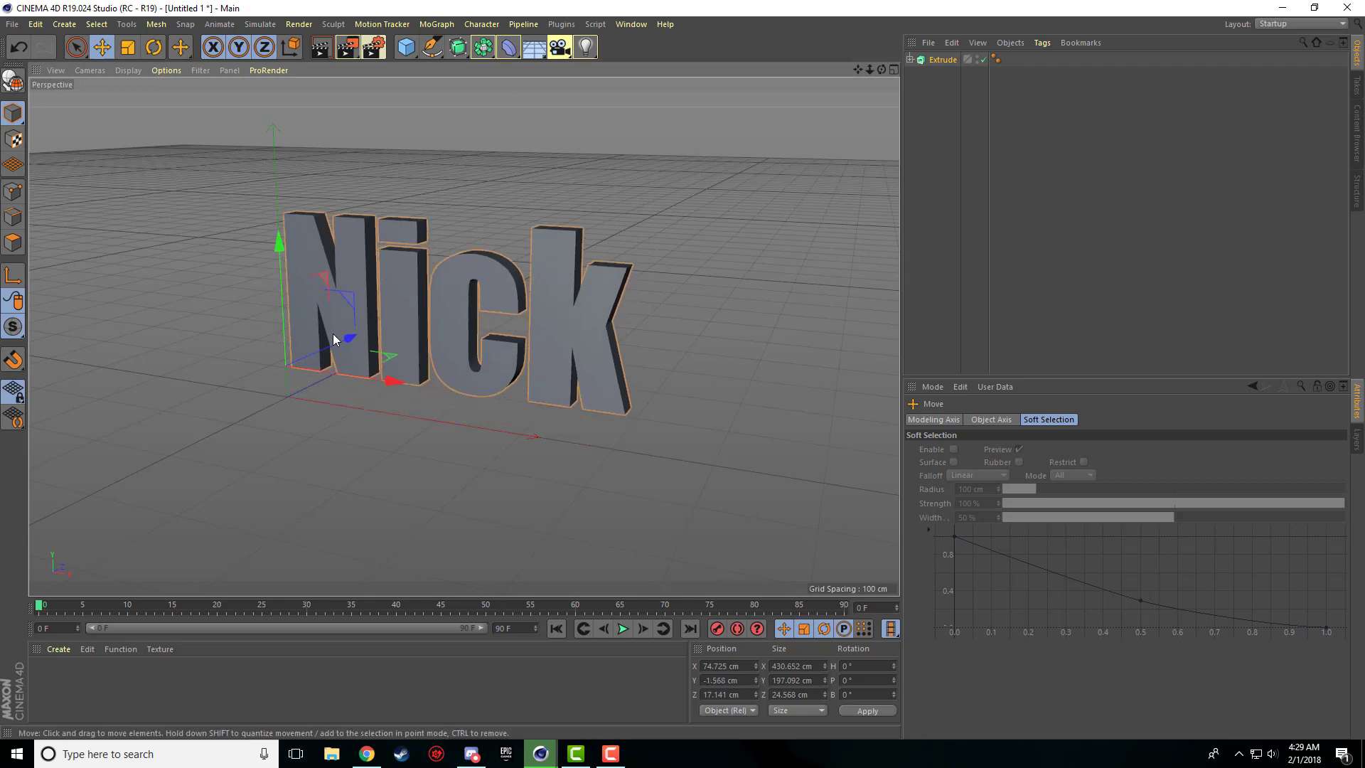
left_click_drag(333, 338, 316, 369)
left_click_drag(270, 309, 287, 339)
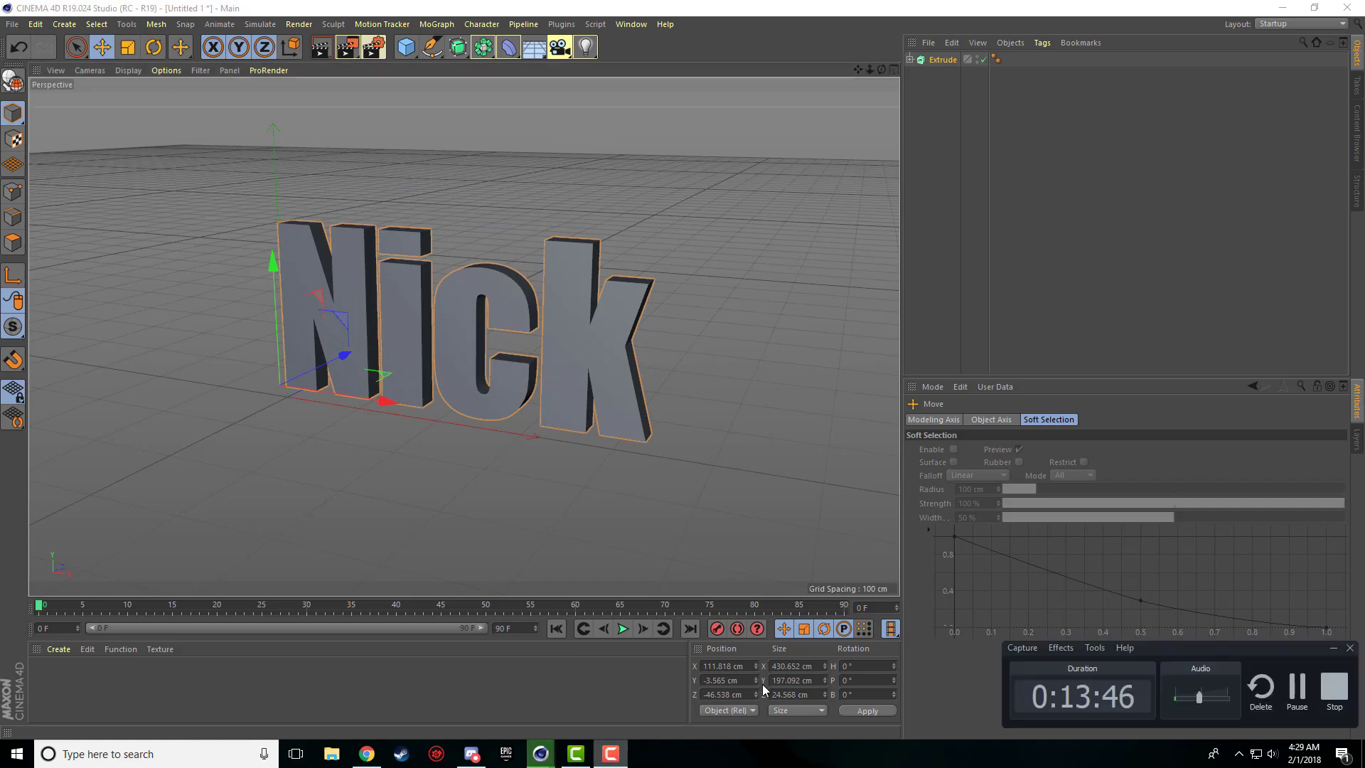